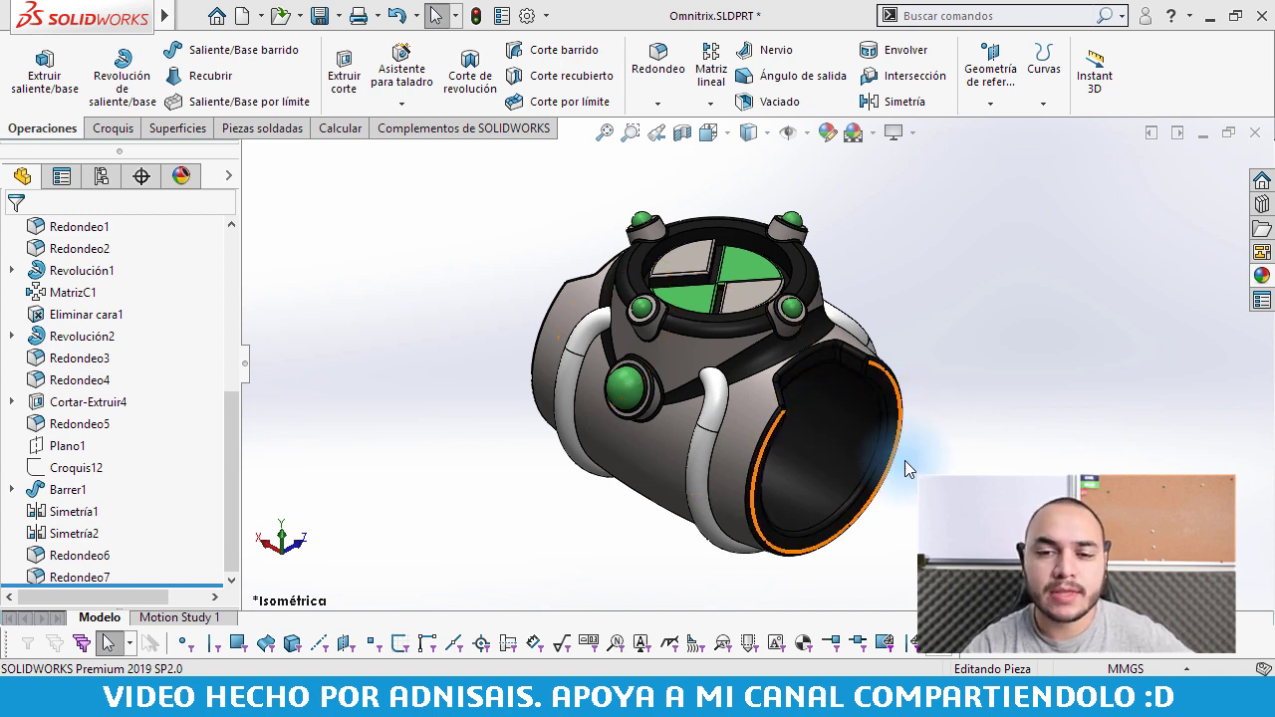
{"action": "middle_click_drag", "start_coordinate": [905, 461], "coordinate": [906, 421]}
{"action": "scroll", "coordinate": [761, 334], "scroll_direction": "down", "scroll_amount": 3}
{"action": "scroll", "coordinate": [761, 332], "scroll_direction": "down", "scroll_amount": 2}
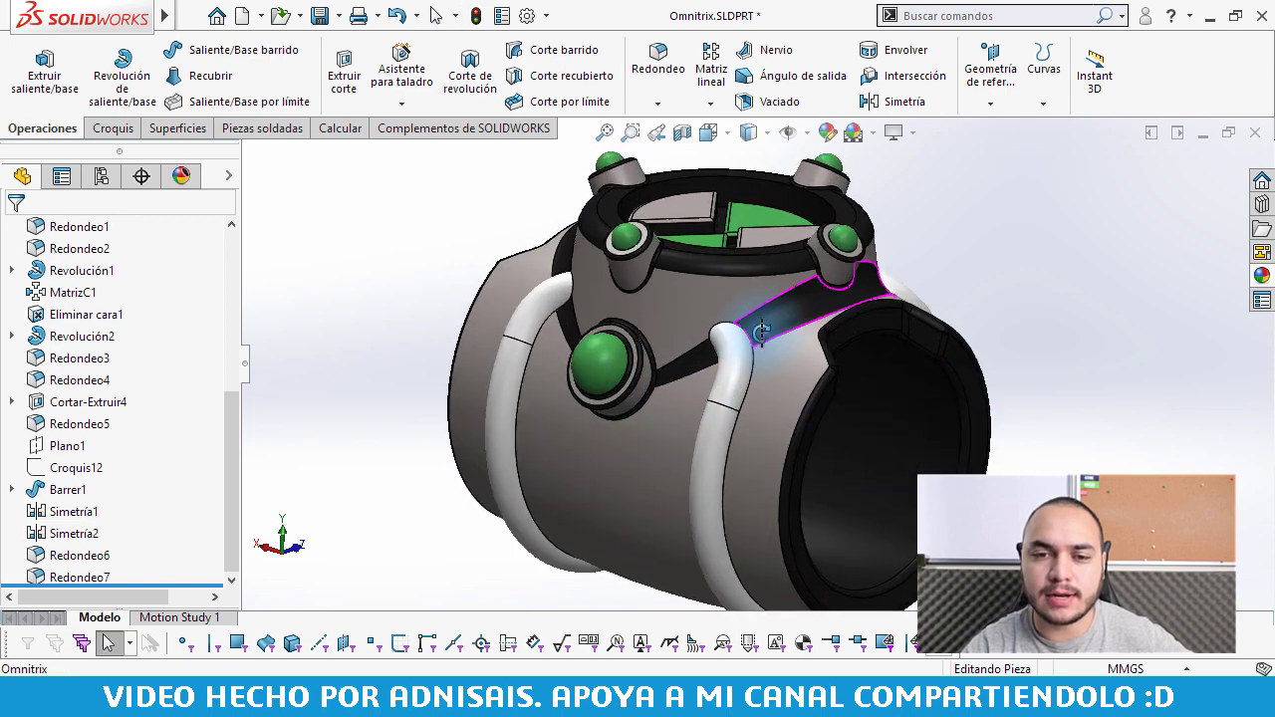
{"action": "middle_click_drag", "start_coordinate": [760, 332], "coordinate": [772, 334]}
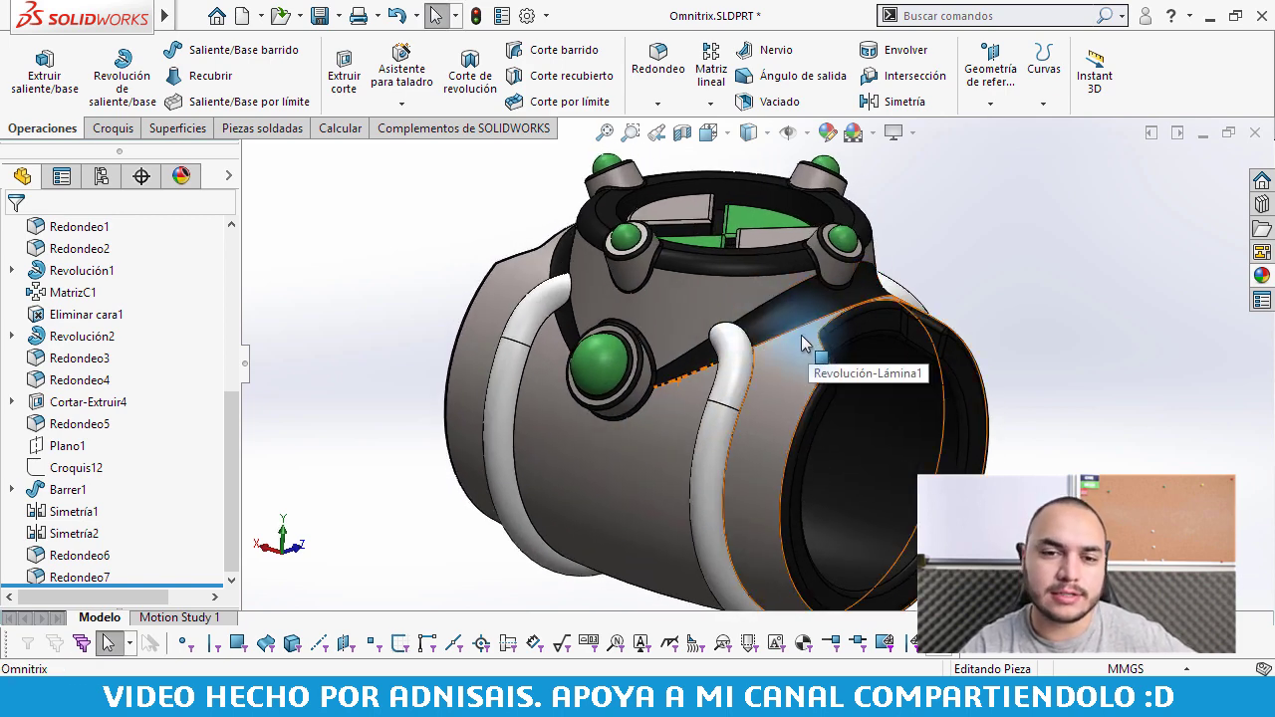
{"action": "mouse_move", "coordinate": [803, 343]}
{"action": "middle_mouse_down"}
{"action": "mouse_move", "coordinate": [630, 341]}
{"action": "mouse_move", "coordinate": [657, 337]}
{"action": "mouse_move", "coordinate": [640, 356]}
{"action": "mouse_move", "coordinate": [625, 280]}
{"action": "mouse_move", "coordinate": [671, 290]}
{"action": "middle_mouse_up"}
{"action": "scroll", "coordinate": [629, 341], "scroll_direction": "down", "scroll_amount": 2}
{"action": "scroll", "coordinate": [629, 341], "scroll_direction": "down", "scroll_amount": 3}
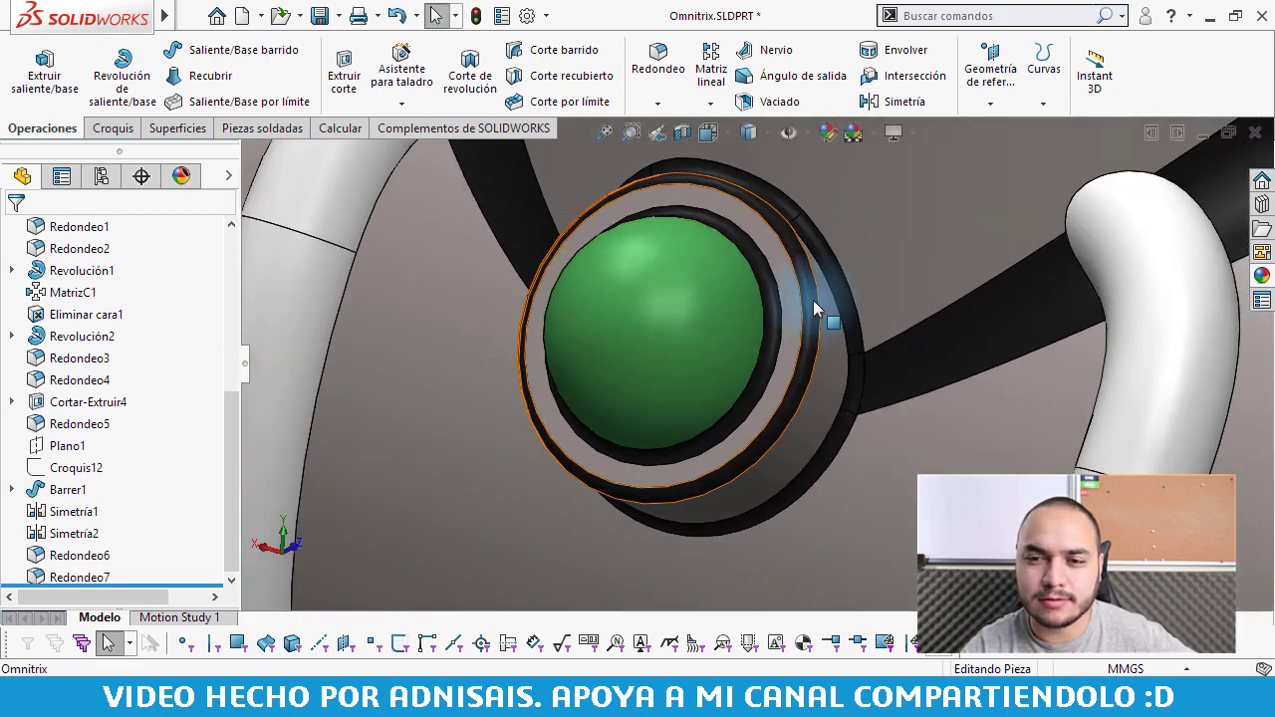
{"action": "left_click", "coordinate": [803, 249]}
{"action": "mouse_move", "coordinate": [803, 249]}
{"action": "middle_mouse_down"}
{"action": "mouse_move", "coordinate": [835, 250]}
{"action": "mouse_move", "coordinate": [819, 355]}
{"action": "mouse_move", "coordinate": [793, 340]}
{"action": "middle_mouse_up"}
{"action": "scroll", "coordinate": [793, 339], "scroll_direction": "up", "scroll_amount": 5}
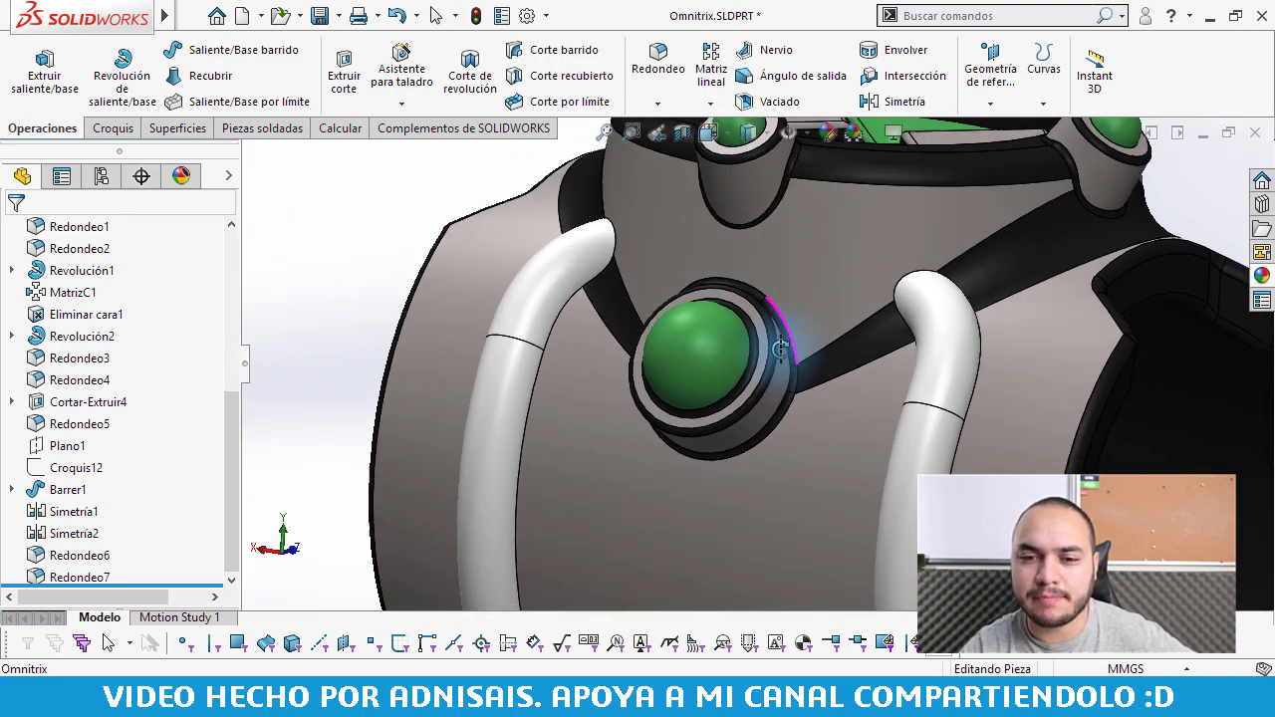
{"action": "scroll", "coordinate": [722, 334], "scroll_direction": "up", "scroll_amount": 4}
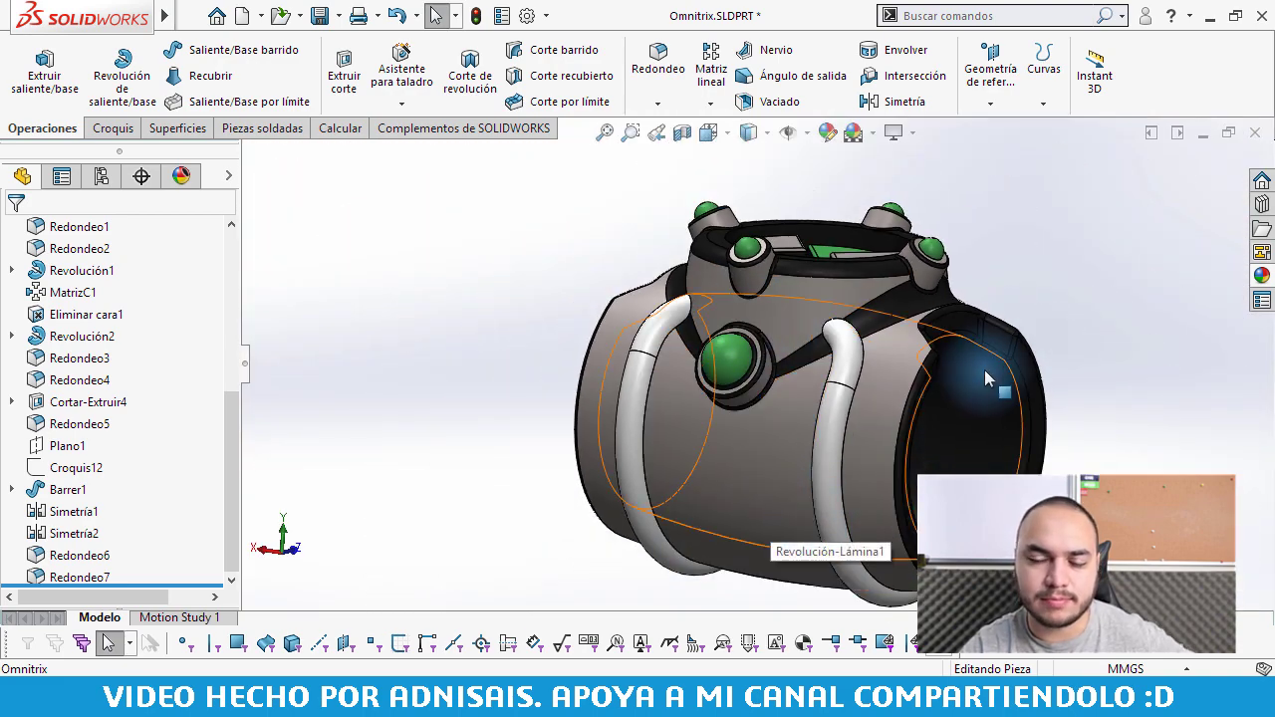
{"action": "left_click", "coordinate": [1036, 274]}
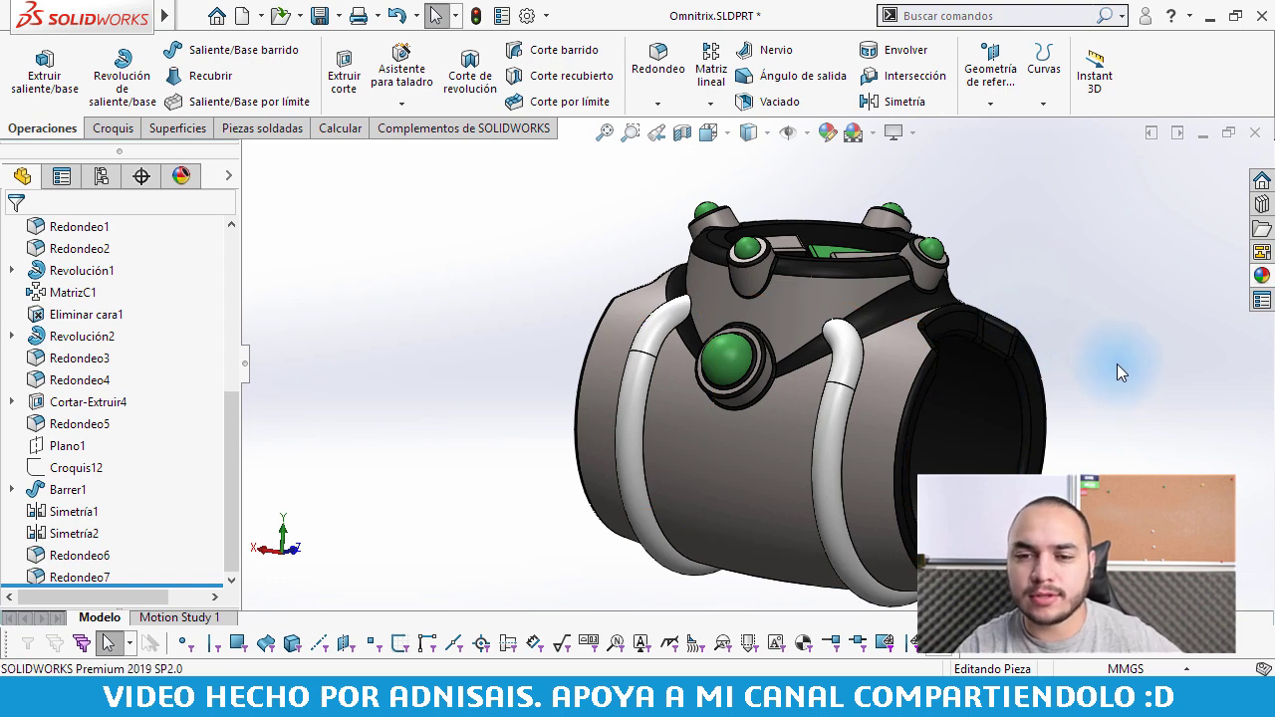
{"action": "middle_click_drag", "start_coordinate": [1101, 421], "coordinate": [1037, 428], "text": "ctrl"}
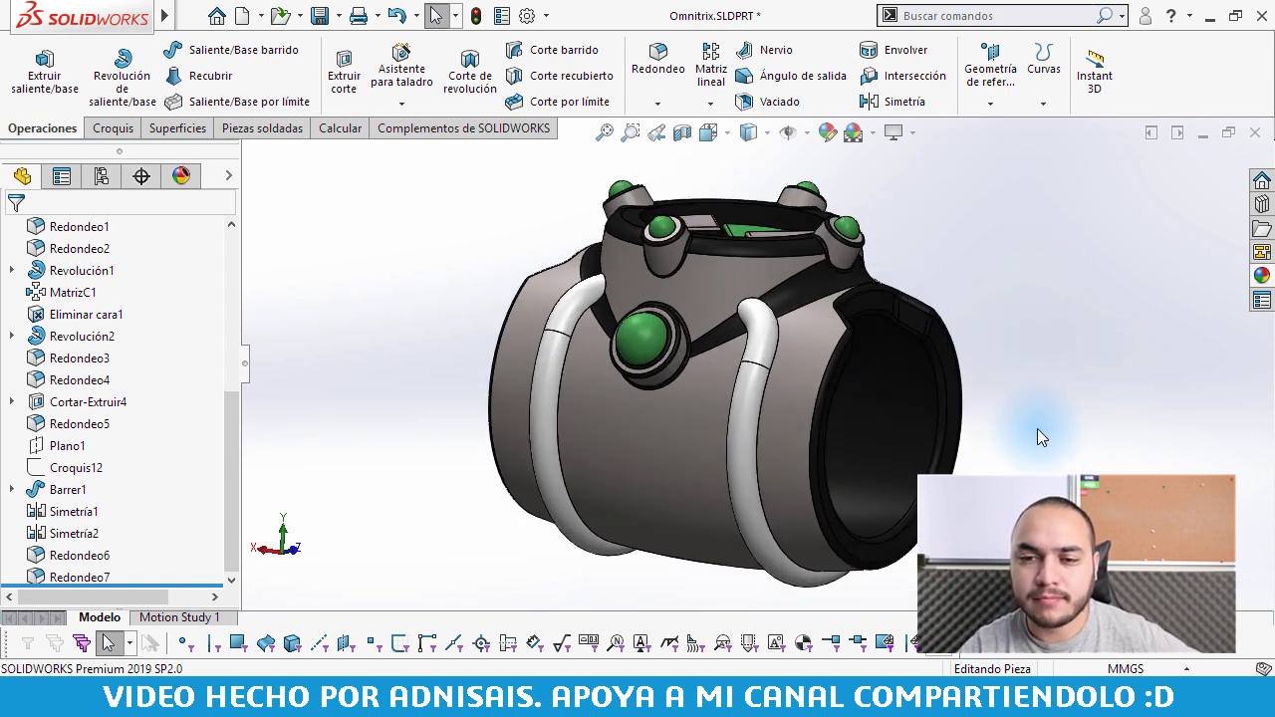
- Turn on RealView Graphics from View Settings and orbit to see the new rendering
{"action": "left_click", "coordinate": [902, 136]}
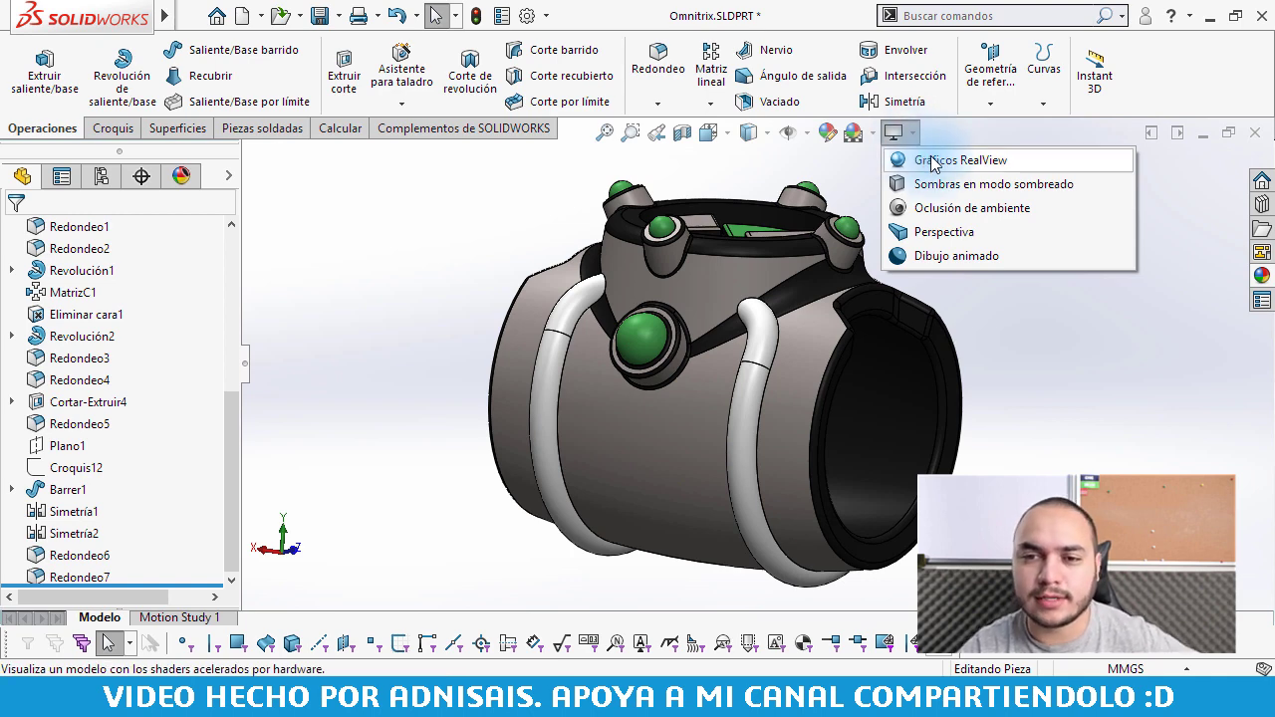
{"action": "left_click", "coordinate": [924, 167]}
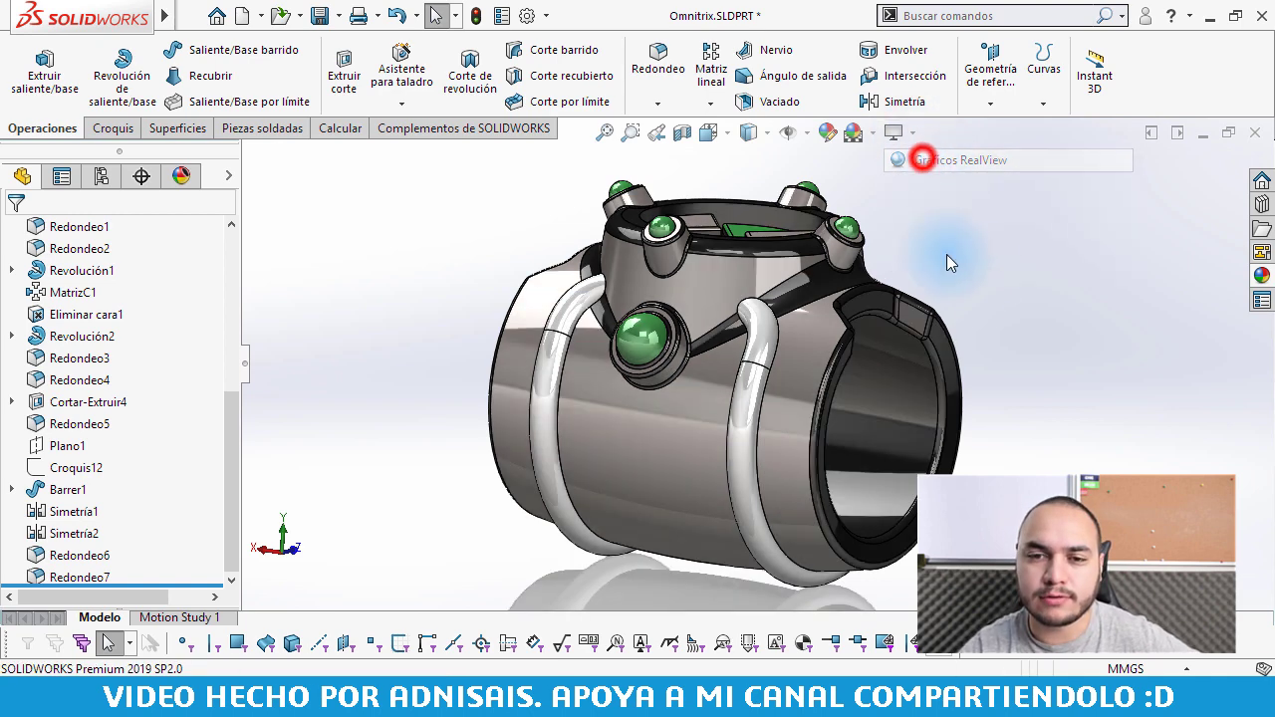
{"action": "mouse_move", "coordinate": [1001, 247]}
{"action": "middle_mouse_down"}
{"action": "mouse_move", "coordinate": [830, 342]}
{"action": "mouse_move", "coordinate": [827, 369]}
{"action": "middle_mouse_up"}
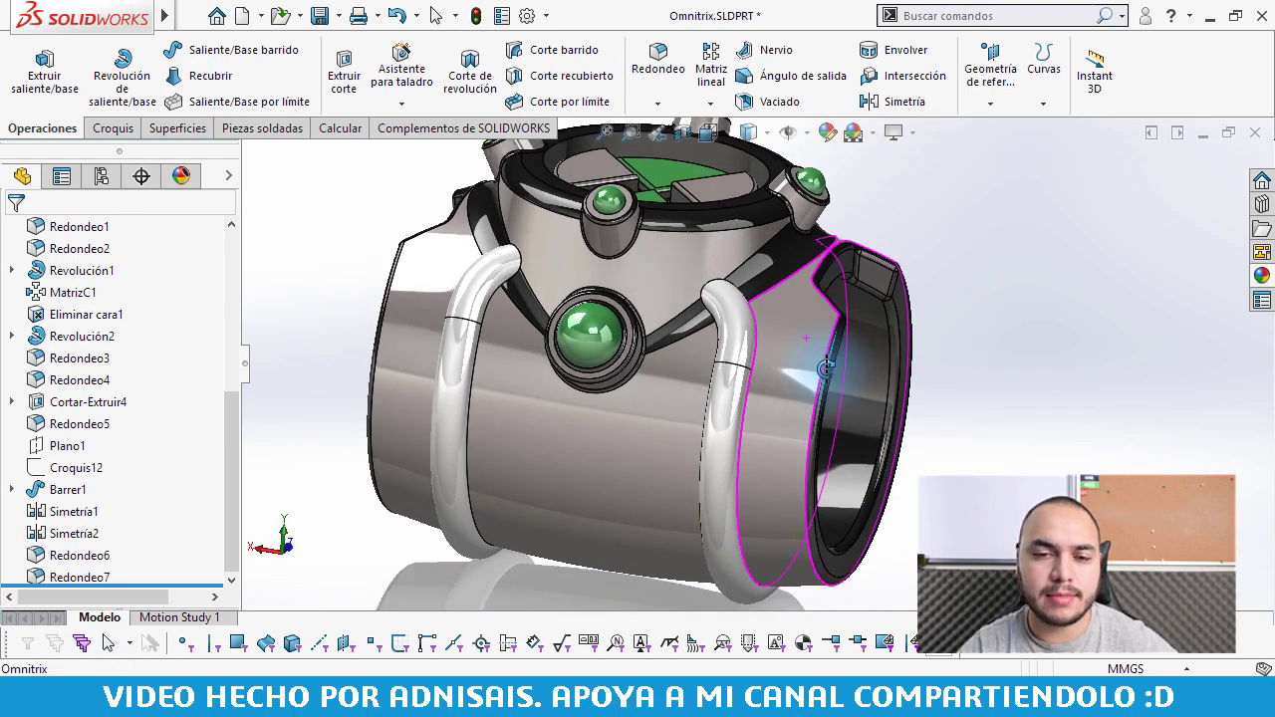
- Apply a reflective environment scene and orbit to show the top and right opening
{"action": "left_click", "coordinate": [873, 133]}
{"action": "left_click", "coordinate": [882, 185]}
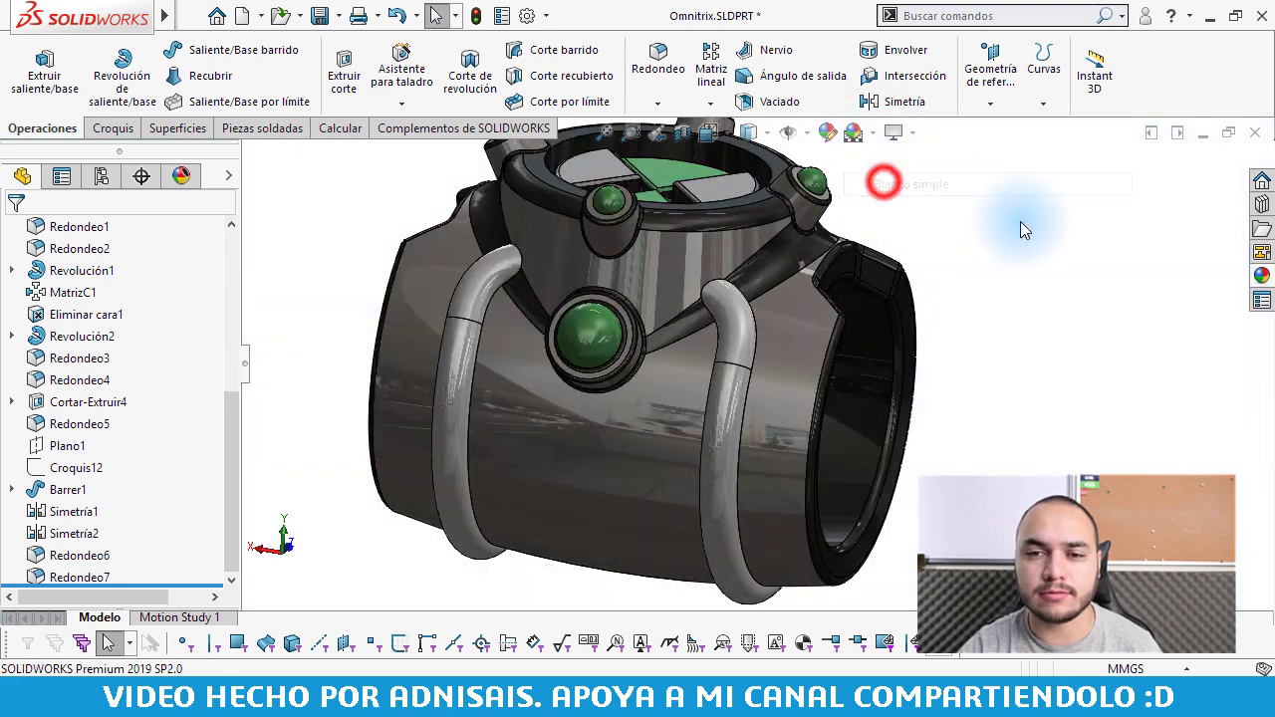
{"action": "left_click", "coordinate": [1036, 229]}
{"action": "mouse_move", "coordinate": [969, 262]}
{"action": "middle_mouse_down"}
{"action": "mouse_move", "coordinate": [654, 336]}
{"action": "mouse_move", "coordinate": [734, 285]}
{"action": "mouse_move", "coordinate": [818, 320]}
{"action": "mouse_move", "coordinate": [677, 343]}
{"action": "middle_mouse_up"}
{"action": "scroll", "coordinate": [654, 336], "scroll_direction": "up", "scroll_amount": 5}
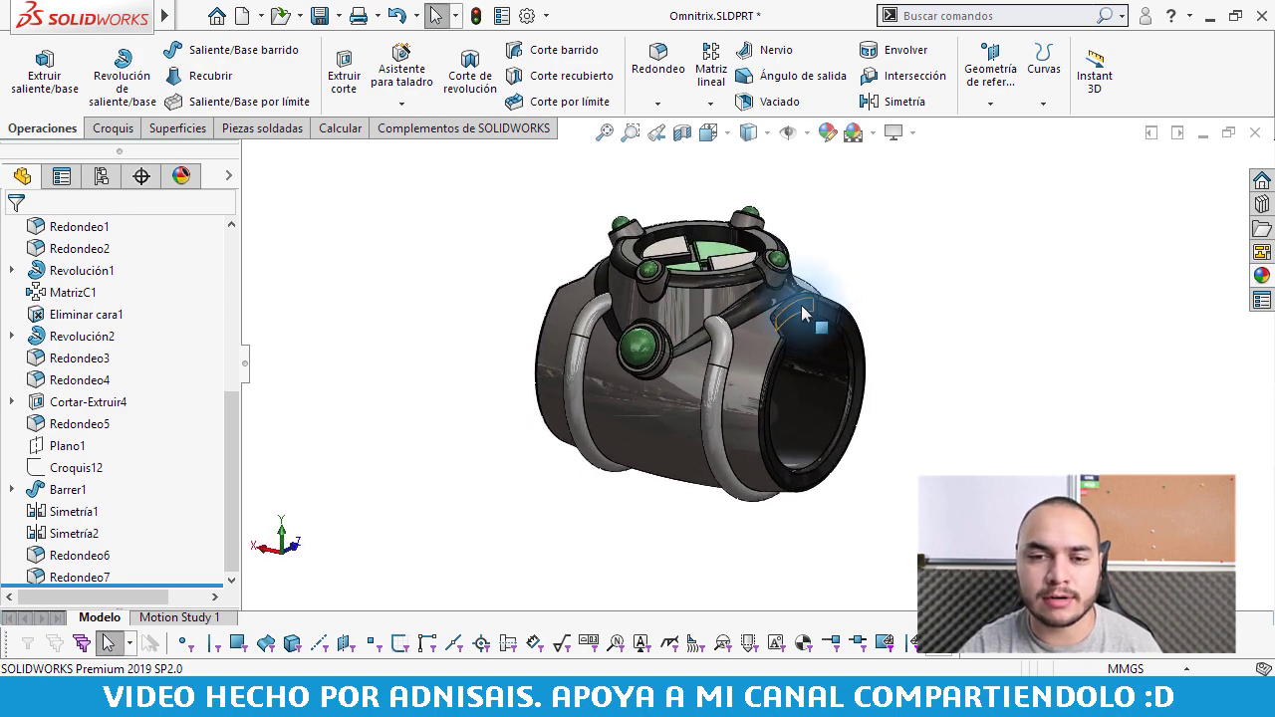
{"action": "scroll", "coordinate": [639, 354], "scroll_direction": "down", "scroll_amount": 3}
{"action": "scroll", "coordinate": [668, 359], "scroll_direction": "down", "scroll_amount": 3}
{"action": "scroll", "coordinate": [681, 368], "scroll_direction": "down", "scroll_amount": 3}
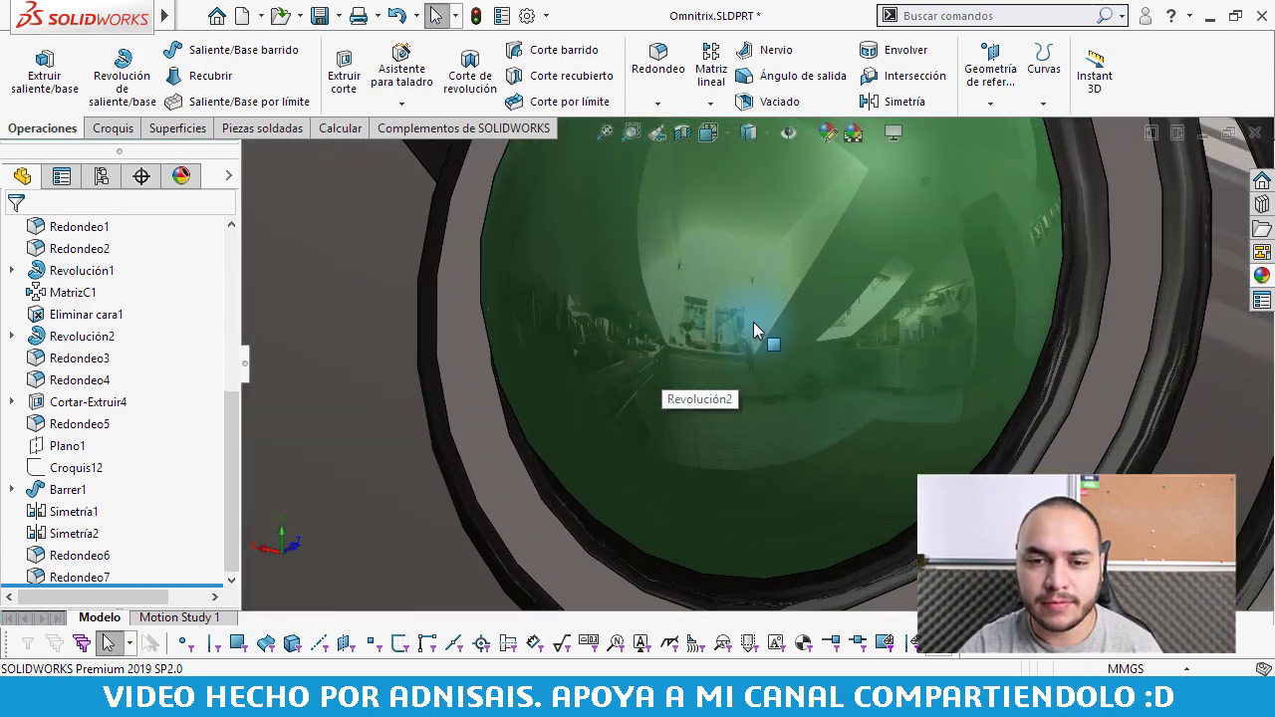
{"action": "scroll", "coordinate": [660, 334], "scroll_direction": "down", "scroll_amount": 3}
{"action": "scroll", "coordinate": [661, 329], "scroll_direction": "down", "scroll_amount": 2}
{"action": "scroll", "coordinate": [569, 392], "scroll_direction": "down", "scroll_amount": 3}
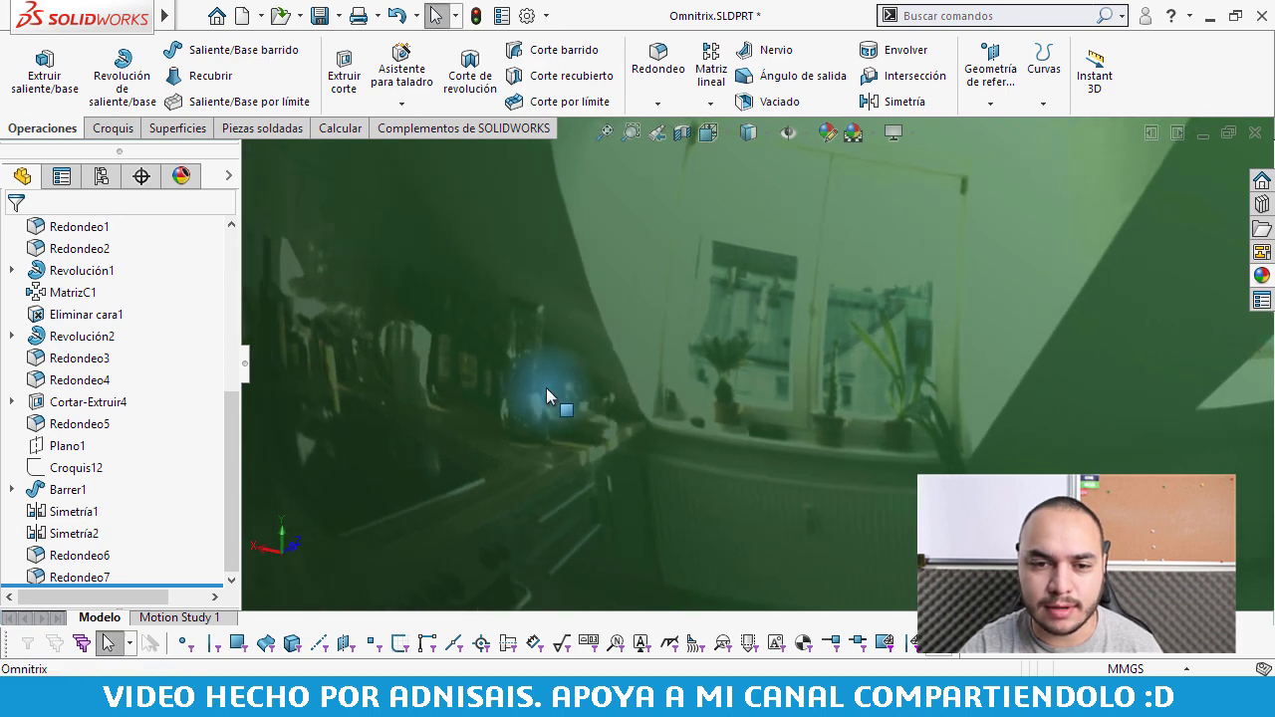
{"action": "scroll", "coordinate": [548, 359], "scroll_direction": "down", "scroll_amount": 3}
{"action": "mouse_move", "coordinate": [546, 285]}
{"action": "middle_mouse_down"}
{"action": "mouse_move", "coordinate": [647, 383]}
{"action": "mouse_move", "coordinate": [841, 359]}
{"action": "middle_mouse_up"}
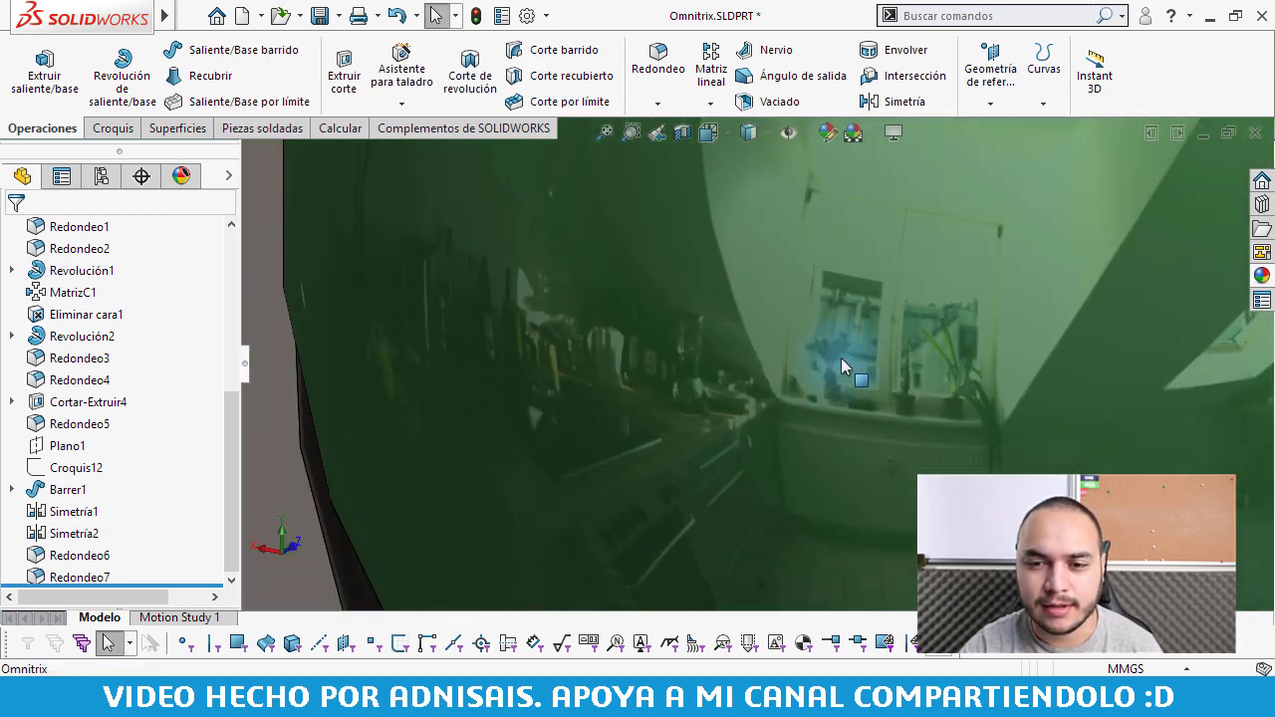
{"action": "mouse_move", "coordinate": [996, 461]}
{"action": "middle_mouse_down"}
{"action": "mouse_move", "coordinate": [726, 455]}
{"action": "mouse_move", "coordinate": [791, 427]}
{"action": "mouse_move", "coordinate": [820, 441]}
{"action": "mouse_move", "coordinate": [805, 435]}
{"action": "middle_mouse_up"}
{"action": "scroll", "coordinate": [805, 435], "scroll_direction": "up", "scroll_amount": 2}
{"action": "scroll", "coordinate": [774, 427], "scroll_direction": "up", "scroll_amount": 3}
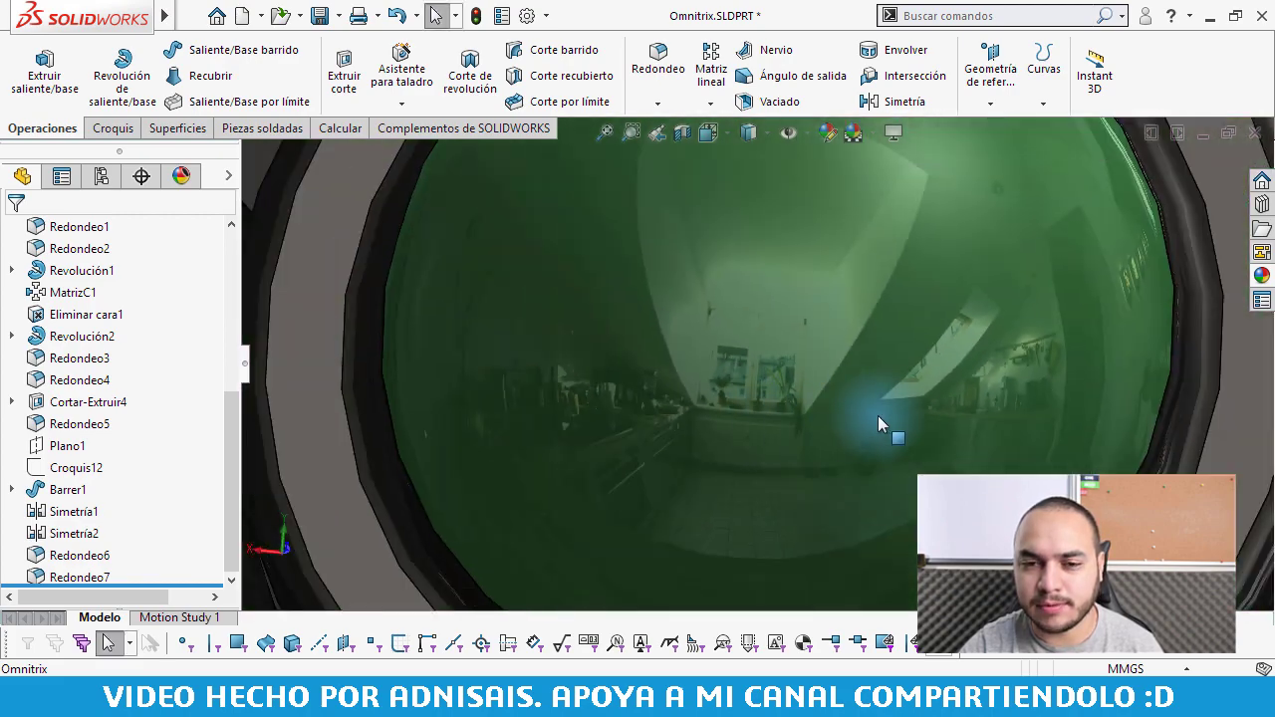
{"action": "scroll", "coordinate": [877, 415], "scroll_direction": "up", "scroll_amount": 3}
{"action": "scroll", "coordinate": [945, 349], "scroll_direction": "up", "scroll_amount": 2}
{"action": "scroll", "coordinate": [1005, 253], "scroll_direction": "up", "scroll_amount": 5}
{"action": "scroll", "coordinate": [950, 227], "scroll_direction": "down", "scroll_amount": 5}
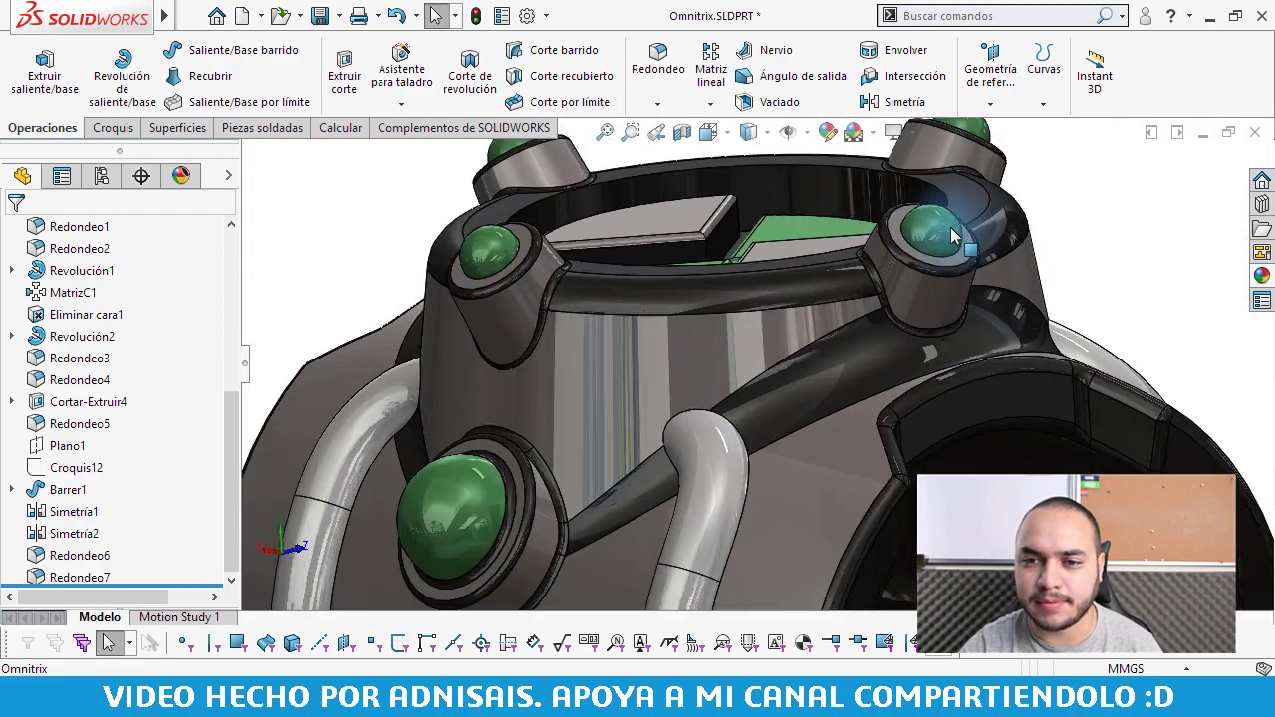
{"action": "scroll", "coordinate": [823, 313], "scroll_direction": "down", "scroll_amount": 3}
{"action": "scroll", "coordinate": [812, 249], "scroll_direction": "down", "scroll_amount": 2}
{"action": "scroll", "coordinate": [812, 249], "scroll_direction": "down", "scroll_amount": 3}
{"action": "scroll", "coordinate": [907, 321], "scroll_direction": "down", "scroll_amount": 1}
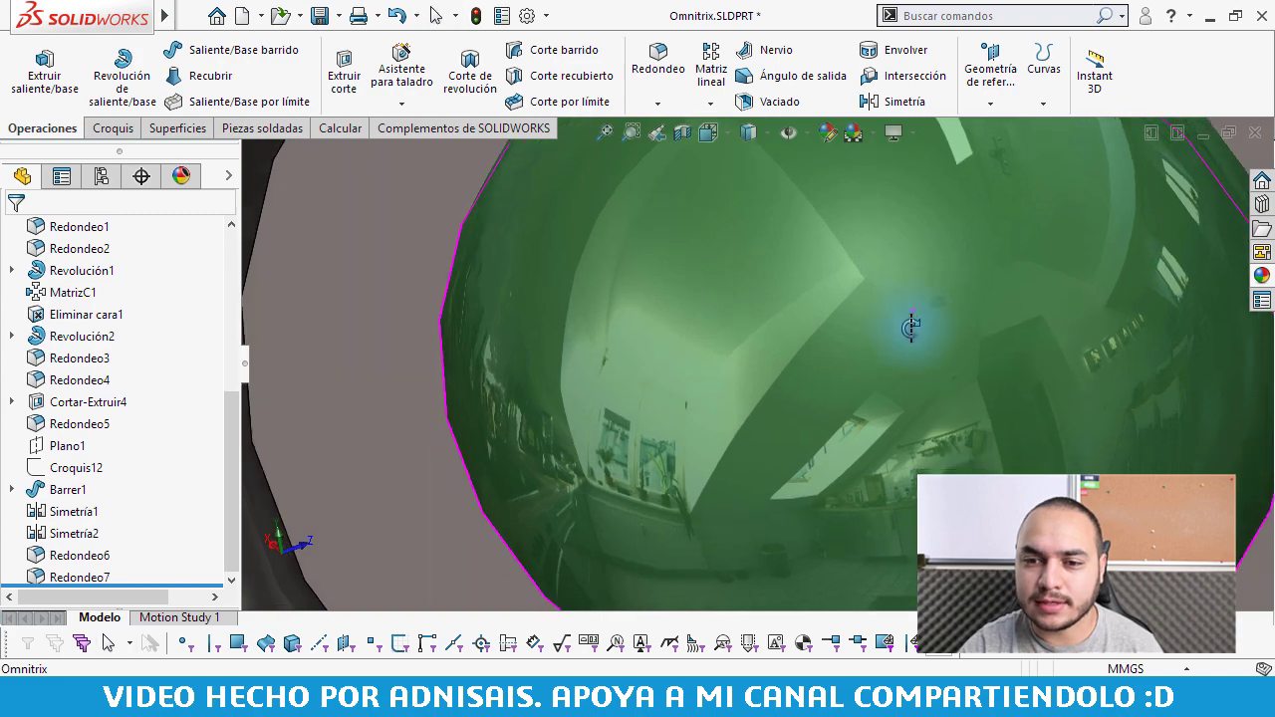
{"action": "scroll", "coordinate": [915, 400], "scroll_direction": "down", "scroll_amount": 2}
{"action": "scroll", "coordinate": [959, 390], "scroll_direction": "down", "scroll_amount": 2}
{"action": "mouse_move", "coordinate": [959, 390]}
{"action": "middle_mouse_down"}
{"action": "mouse_move", "coordinate": [831, 352]}
{"action": "mouse_move", "coordinate": [798, 265]}
{"action": "mouse_move", "coordinate": [798, 353]}
{"action": "mouse_move", "coordinate": [746, 338]}
{"action": "middle_mouse_up"}
{"action": "scroll", "coordinate": [746, 337], "scroll_direction": "up", "scroll_amount": 3}
{"action": "scroll", "coordinate": [736, 308], "scroll_direction": "up", "scroll_amount": 2}
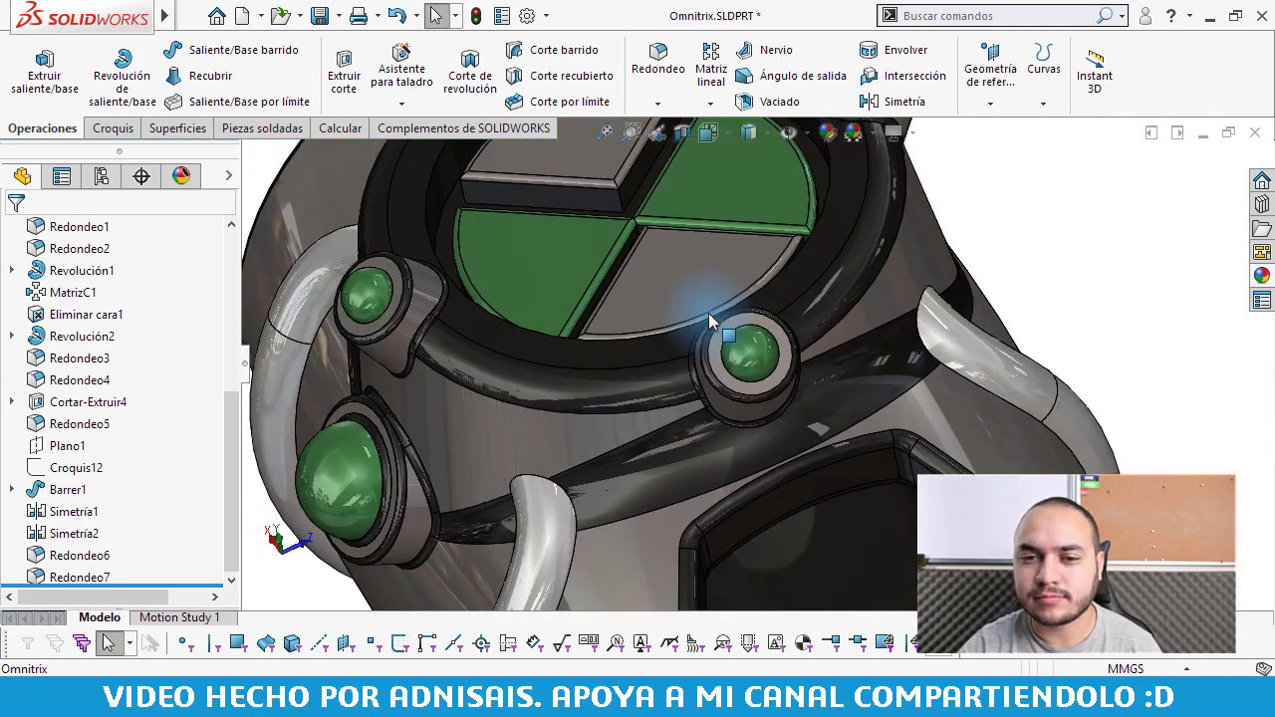
{"action": "scroll", "coordinate": [708, 312], "scroll_direction": "up", "scroll_amount": 1}
{"action": "scroll", "coordinate": [713, 311], "scroll_direction": "up", "scroll_amount": 4}
{"action": "mouse_move", "coordinate": [713, 312]}
{"action": "middle_mouse_down"}
{"action": "mouse_move", "coordinate": [828, 434]}
{"action": "mouse_move", "coordinate": [754, 520]}
{"action": "mouse_move", "coordinate": [754, 547]}
{"action": "middle_mouse_up"}
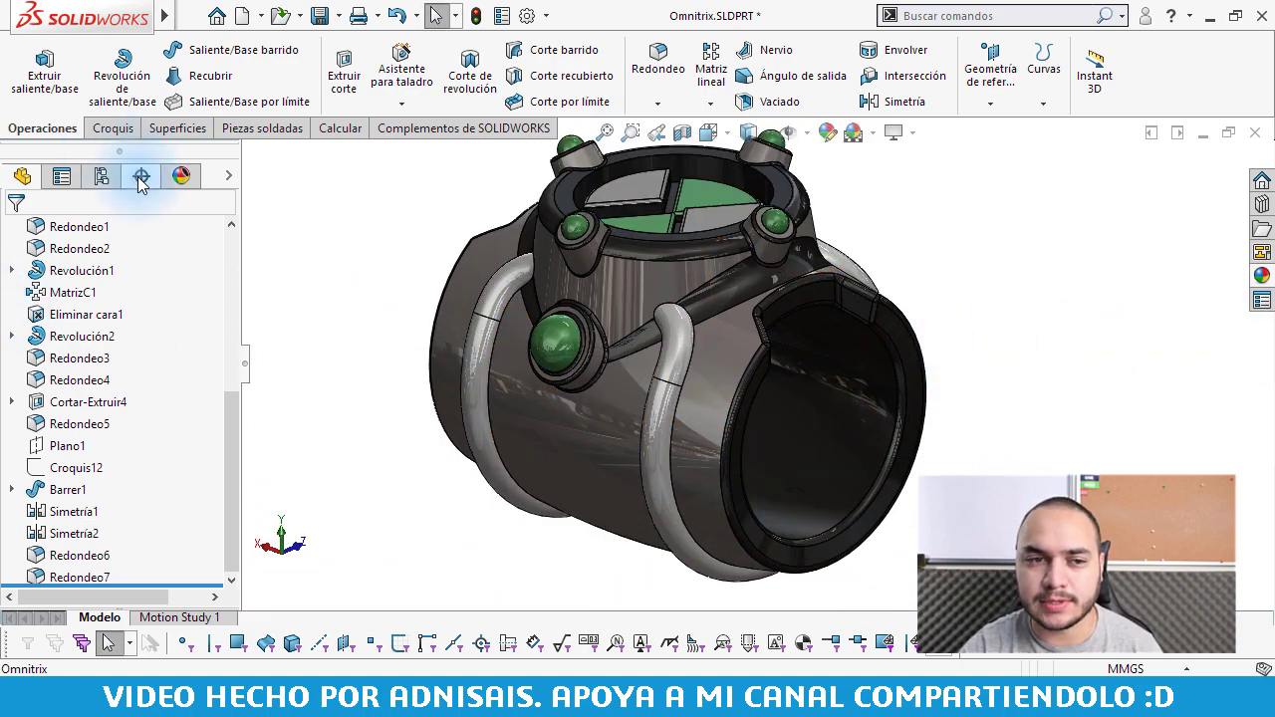
- Replace the beige glossy plastic on the body with Metal > Acero sandblasted steel
{"action": "left_click", "coordinate": [180, 176]}
{"action": "left_click", "coordinate": [80, 338]}
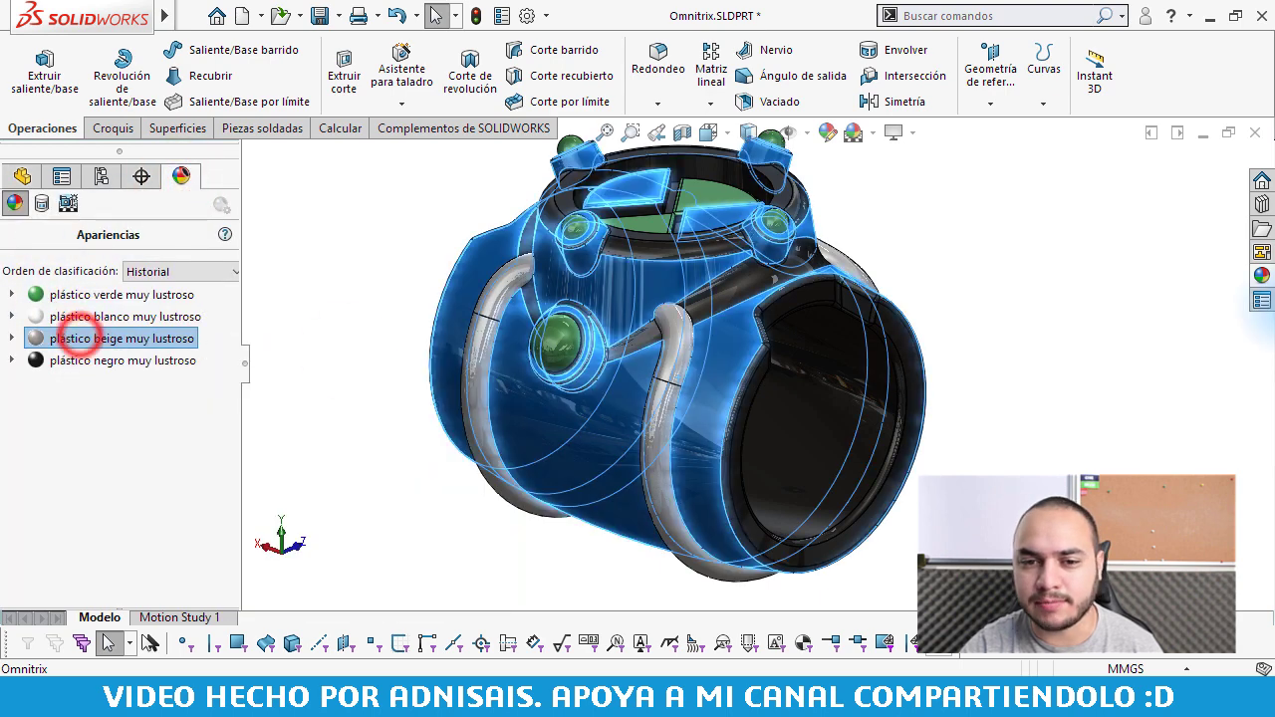
{"action": "left_click", "coordinate": [1261, 278]}
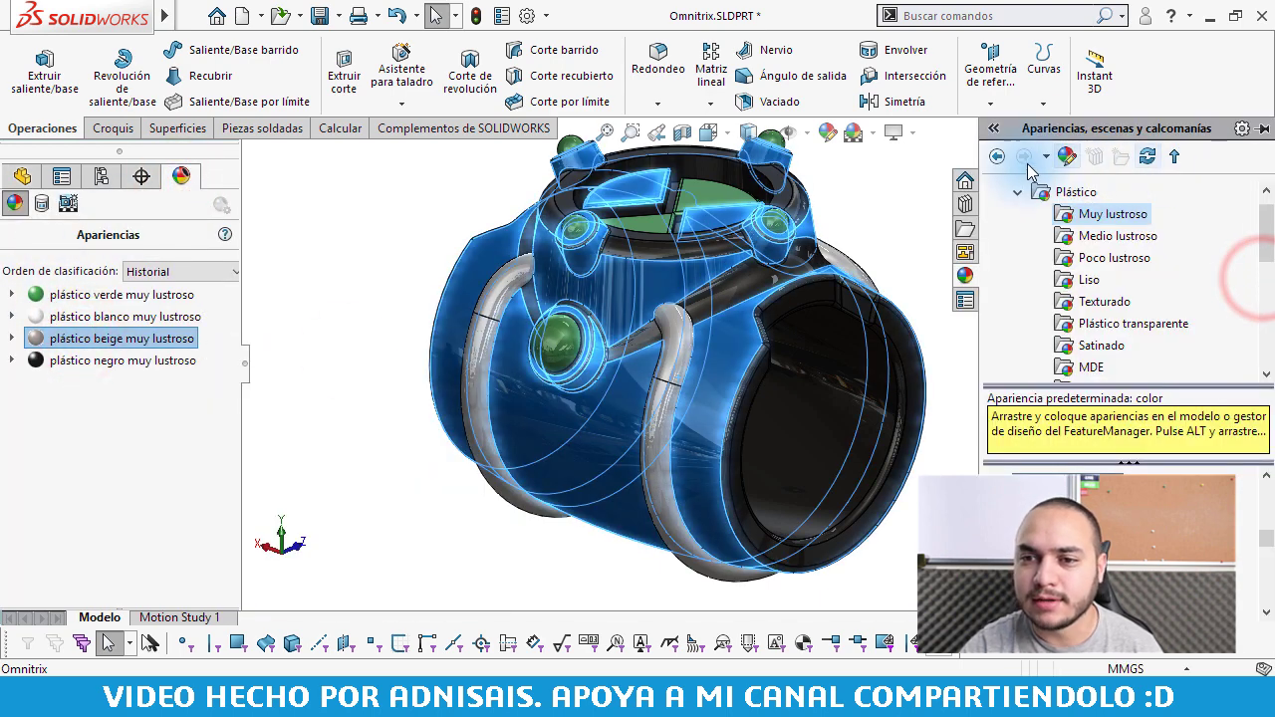
{"action": "left_click", "coordinate": [1018, 192]}
{"action": "left_click", "coordinate": [1018, 213]}
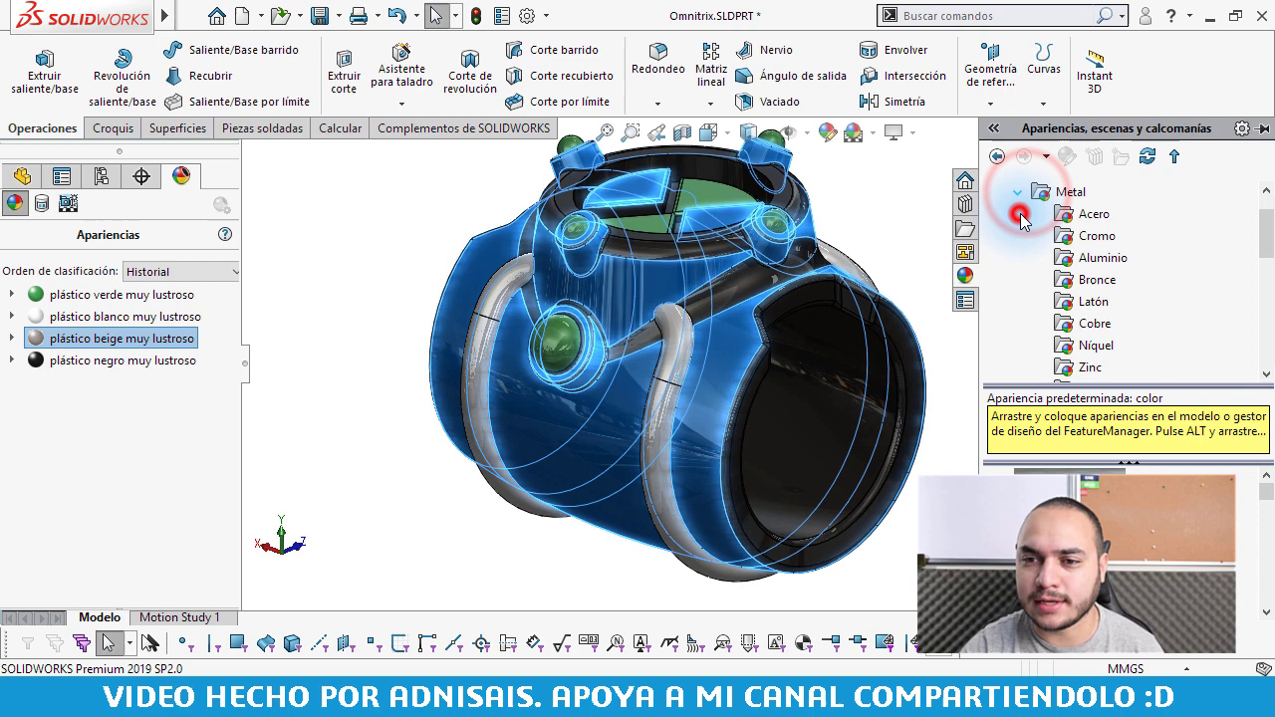
{"action": "left_click", "coordinate": [1090, 213]}
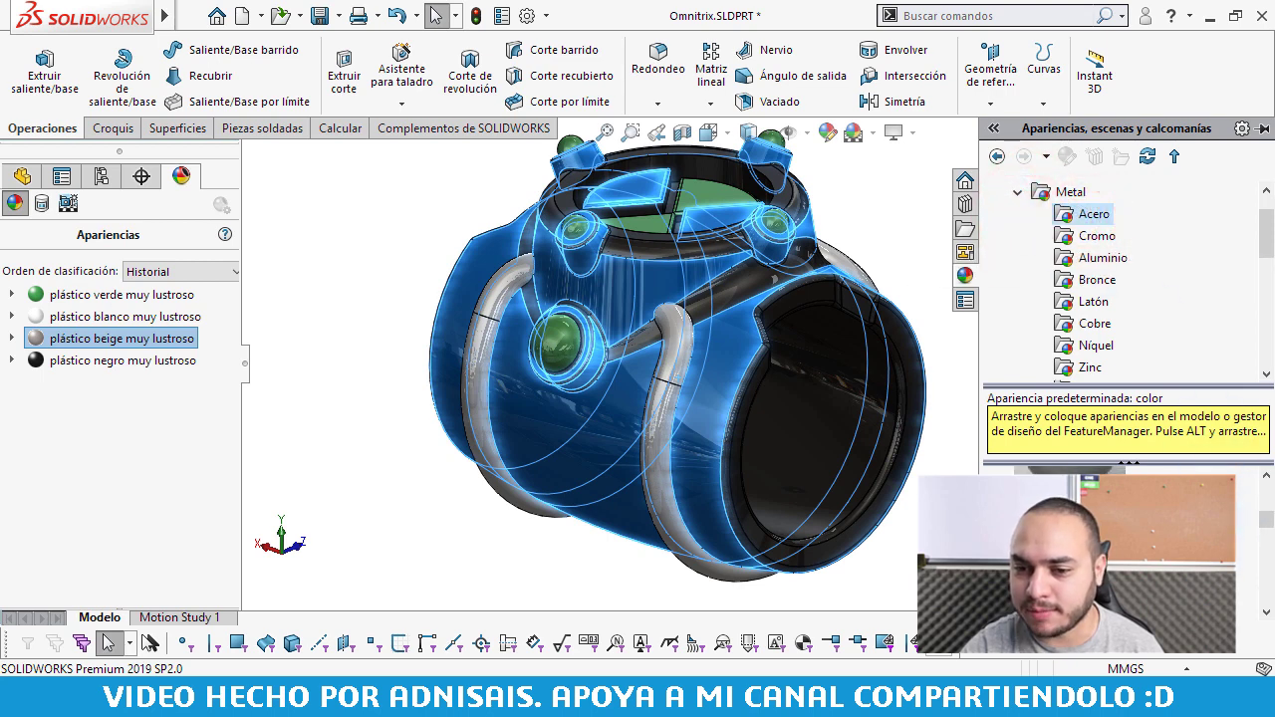
{"action": "left_click_drag", "start_coordinate": [1093, 213], "coordinate": [887, 239]}
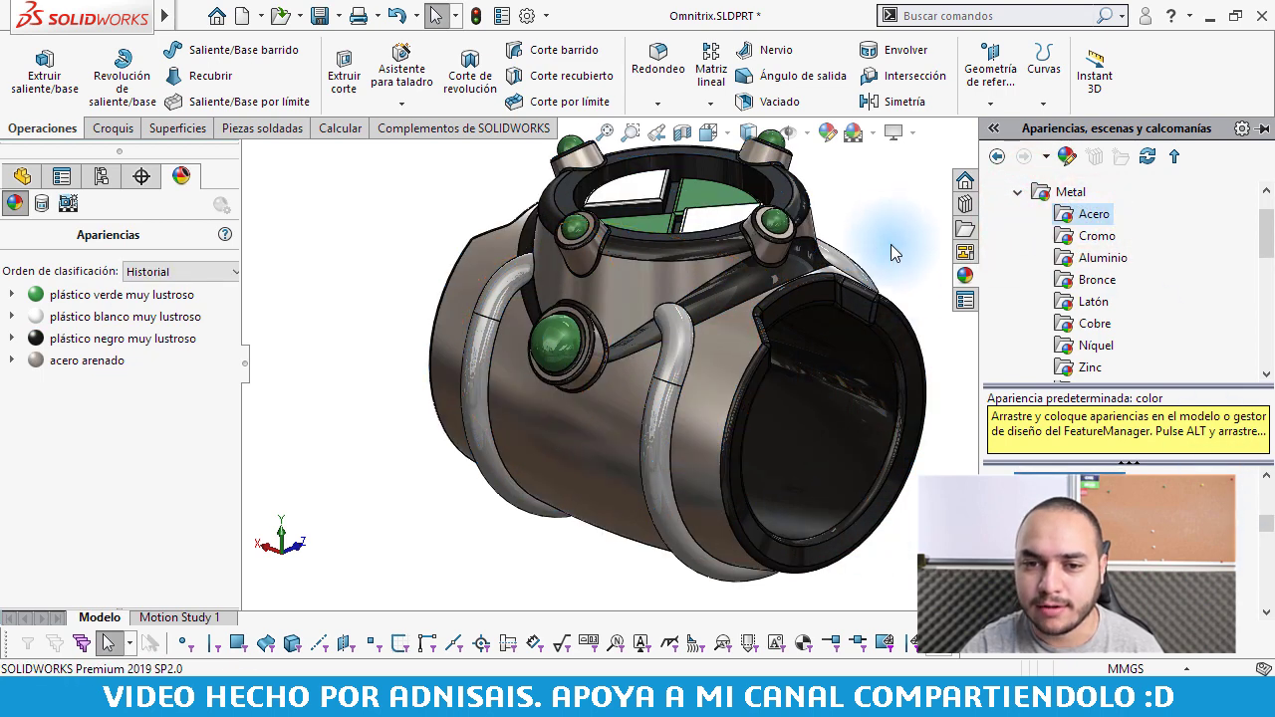
{"action": "scroll", "coordinate": [886, 234], "scroll_direction": "down", "scroll_amount": 3}
{"action": "scroll", "coordinate": [886, 234], "scroll_direction": "down", "scroll_amount": 2}
{"action": "scroll", "coordinate": [700, 261], "scroll_direction": "up", "scroll_amount": 3}
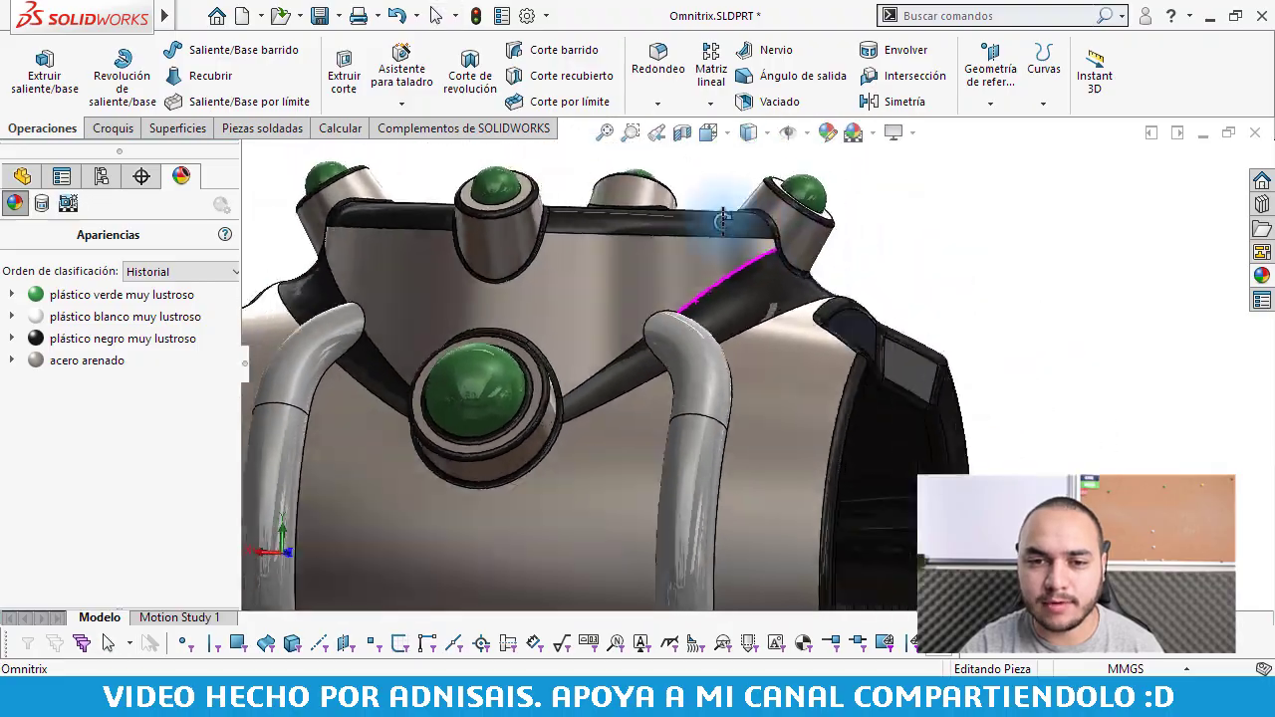
{"action": "scroll", "coordinate": [636, 261], "scroll_direction": "down", "scroll_amount": 3}
{"action": "scroll", "coordinate": [667, 285], "scroll_direction": "down", "scroll_amount": 3}
{"action": "scroll", "coordinate": [667, 286], "scroll_direction": "down", "scroll_amount": 2}
{"action": "mouse_move", "coordinate": [708, 288]}
{"action": "middle_mouse_down"}
{"action": "mouse_move", "coordinate": [724, 319]}
{"action": "mouse_move", "coordinate": [683, 349]}
{"action": "mouse_move", "coordinate": [723, 382]}
{"action": "middle_mouse_up"}
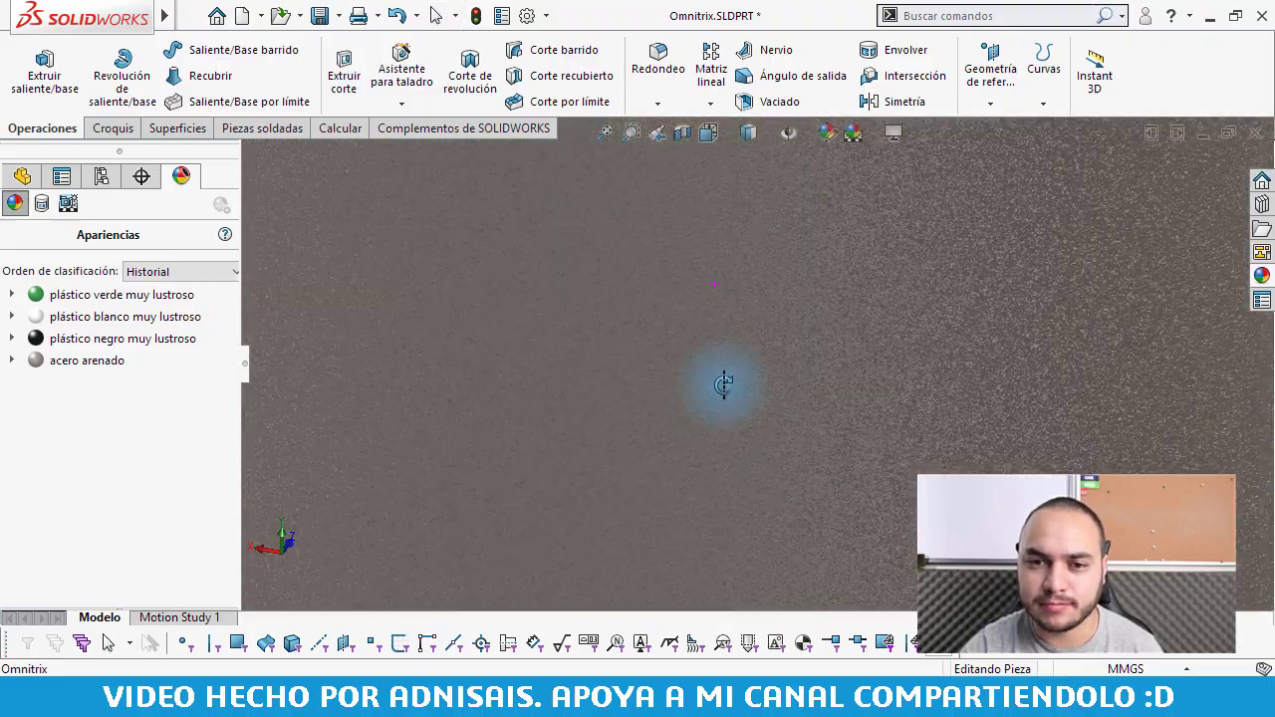
{"action": "scroll", "coordinate": [454, 414], "scroll_direction": "up", "scroll_amount": 3}
{"action": "scroll", "coordinate": [454, 422], "scroll_direction": "up", "scroll_amount": 3}
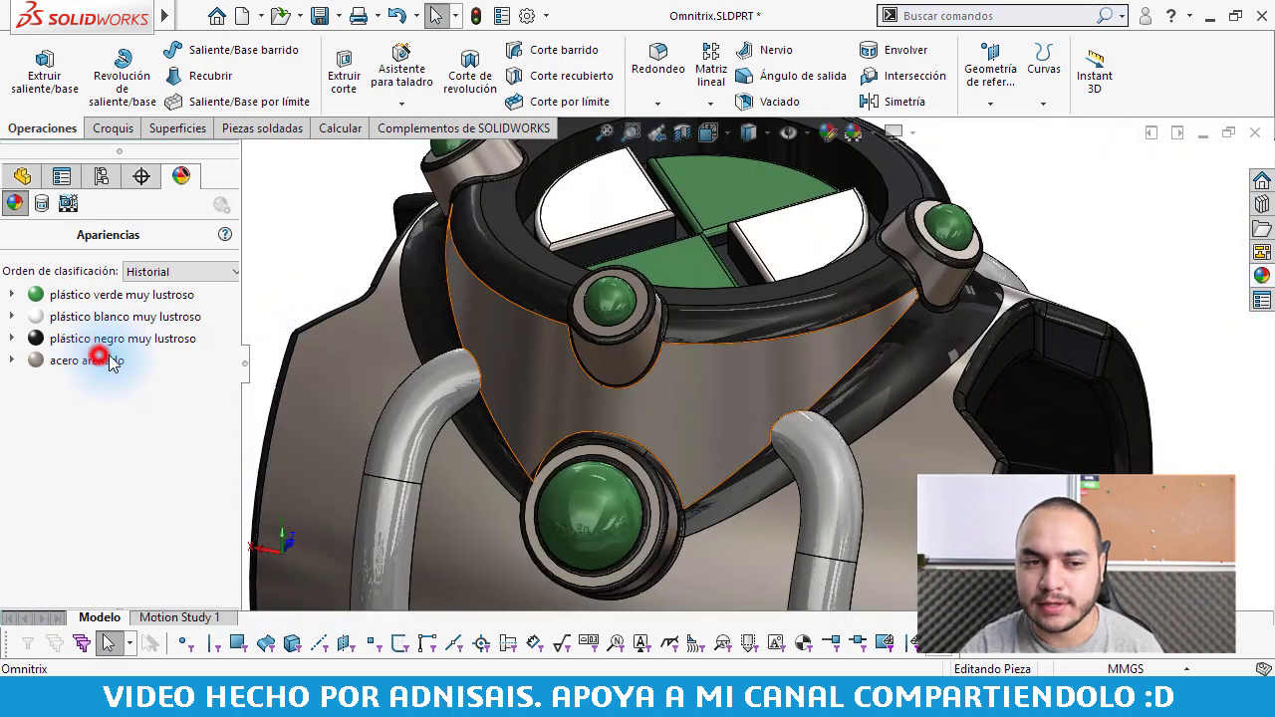
- Swap the body's acero arenado finish for acero inoxidable fundido and inspect the surface
{"action": "left_click", "coordinate": [100, 360]}
{"action": "left_click", "coordinate": [1262, 276]}
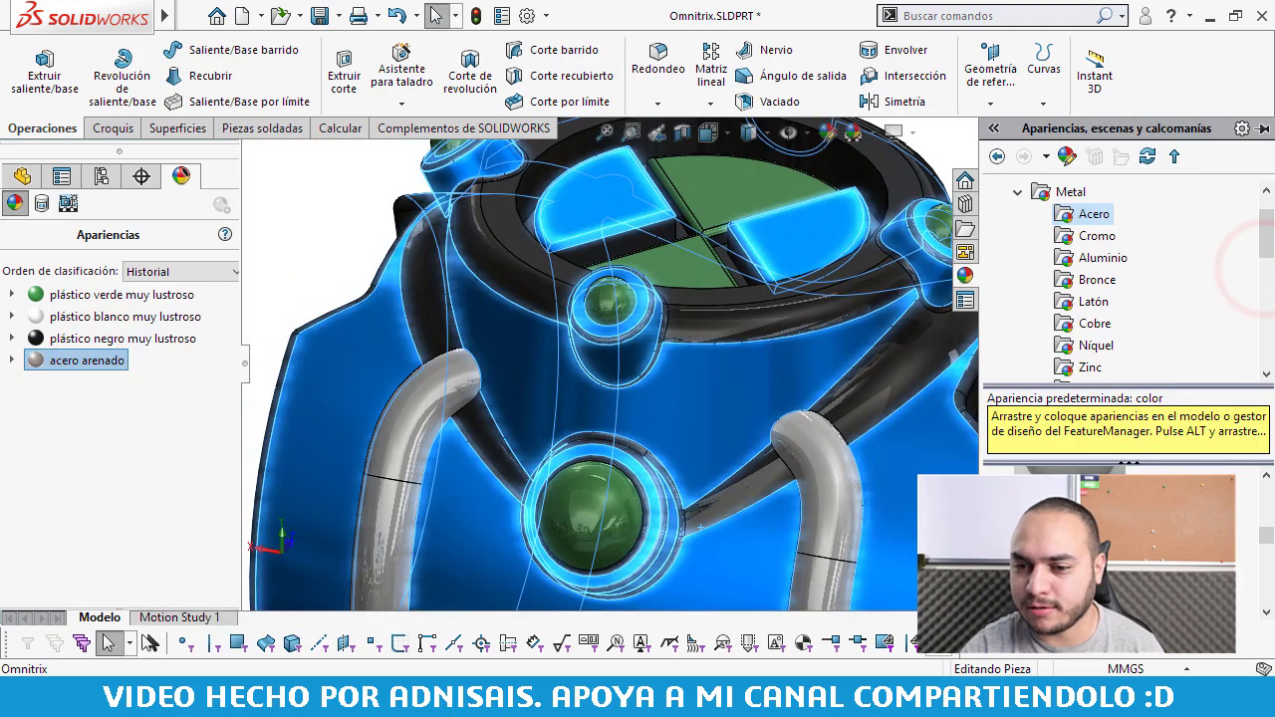
{"action": "left_click", "coordinate": [1095, 468]}
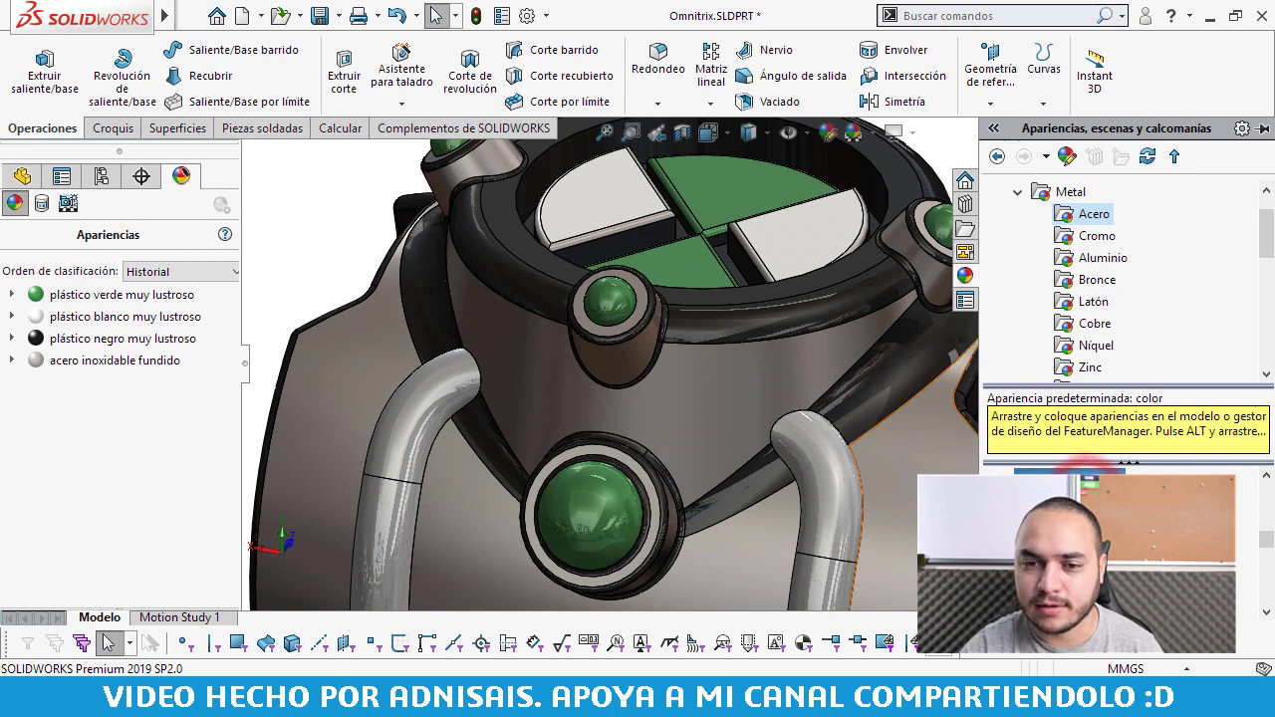
{"action": "middle_click_drag", "start_coordinate": [770, 400], "coordinate": [762, 332]}
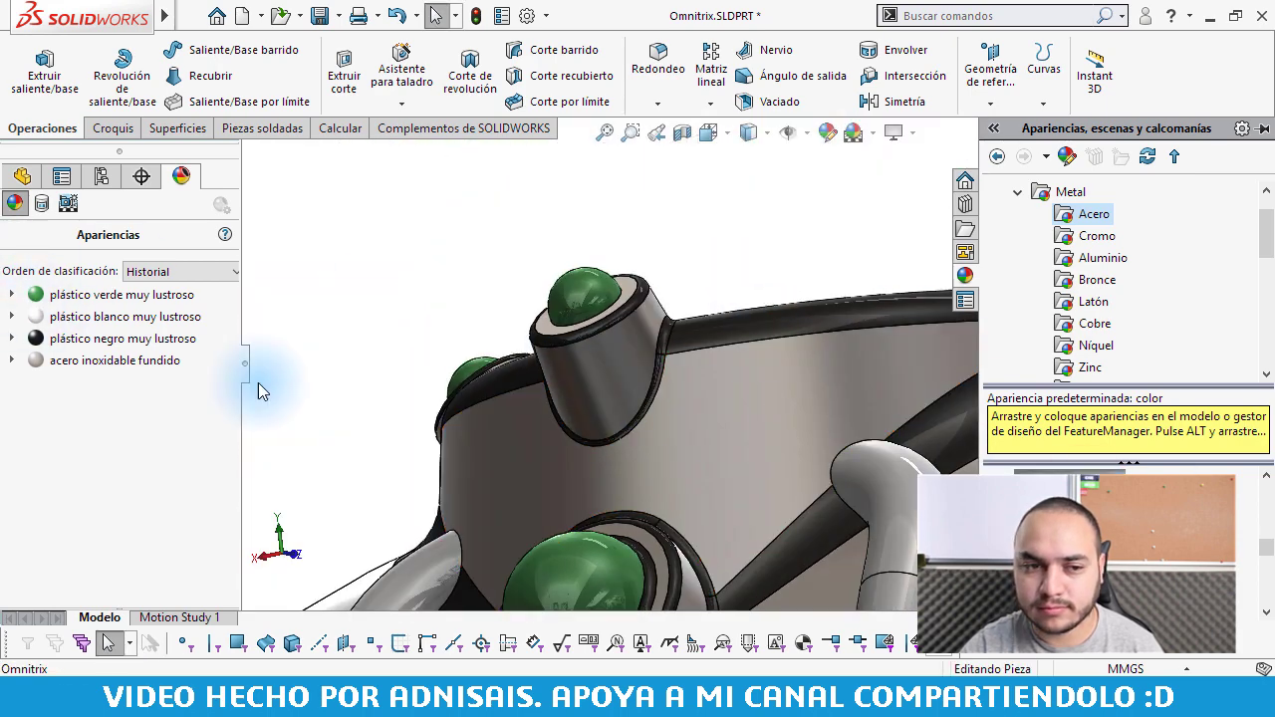
{"action": "scroll", "coordinate": [860, 370], "scroll_direction": "down", "scroll_amount": 5}
{"action": "mouse_move", "coordinate": [860, 374]}
{"action": "middle_mouse_down"}
{"action": "mouse_move", "coordinate": [867, 390]}
{"action": "mouse_move", "coordinate": [837, 312]}
{"action": "mouse_move", "coordinate": [886, 336]}
{"action": "middle_mouse_up"}
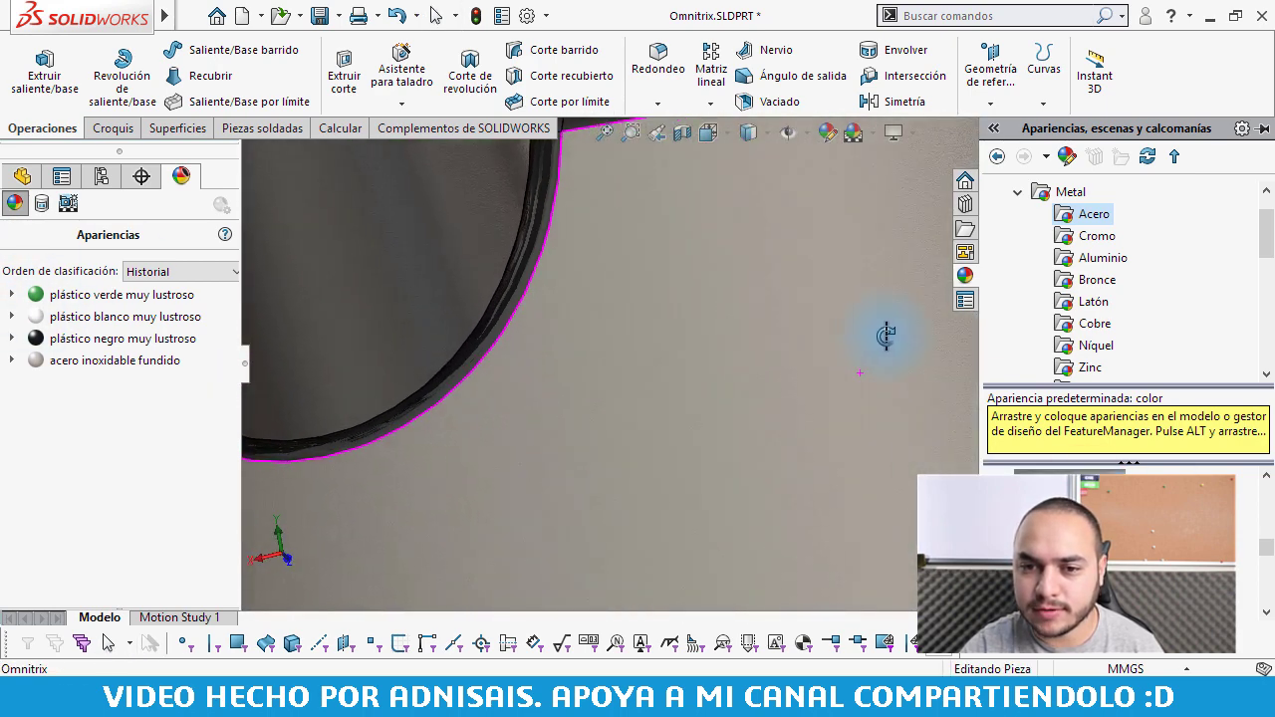
{"action": "scroll", "coordinate": [754, 313], "scroll_direction": "down", "scroll_amount": 2}
{"action": "scroll", "coordinate": [809, 315], "scroll_direction": "down", "scroll_amount": 3}
{"action": "scroll", "coordinate": [812, 329], "scroll_direction": "up", "scroll_amount": 3}
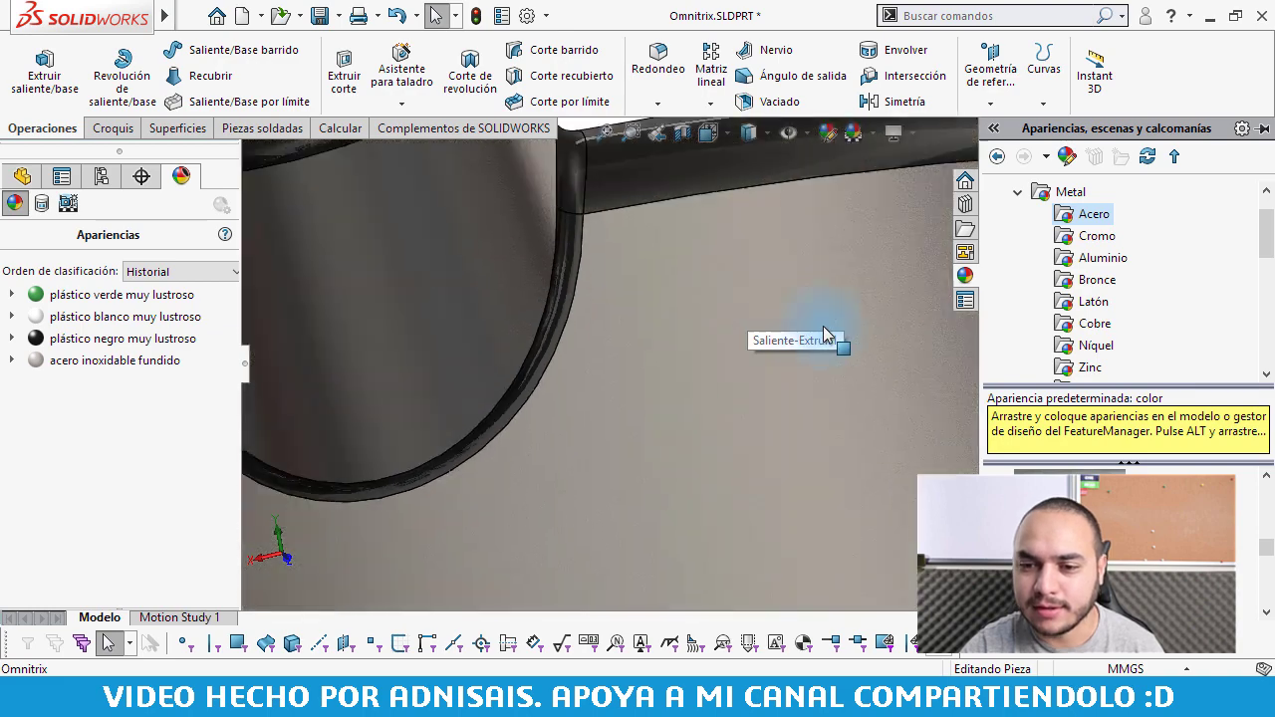
{"action": "scroll", "coordinate": [825, 335], "scroll_direction": "up", "scroll_amount": 3}
{"action": "left_click", "coordinate": [118, 360]}
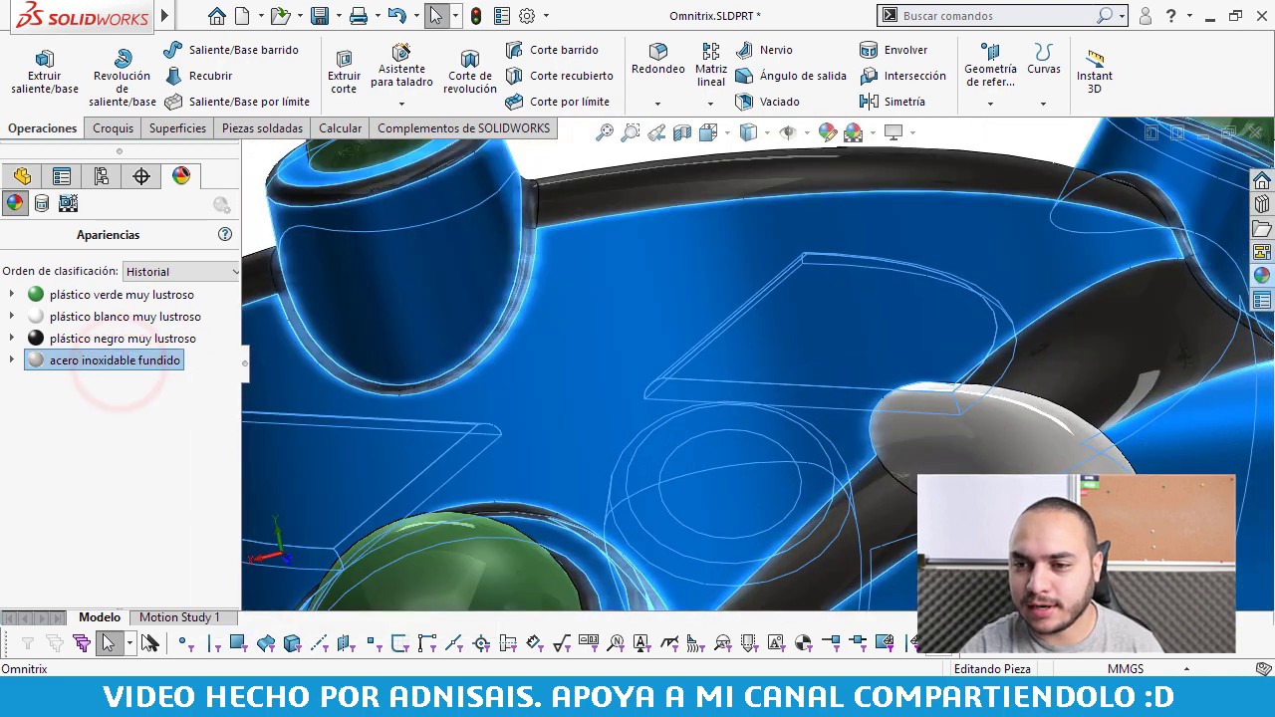
- Drag acero inoxidable estriado onto the body and zoom in on the knurled texture
{"action": "left_click", "coordinate": [1261, 275]}
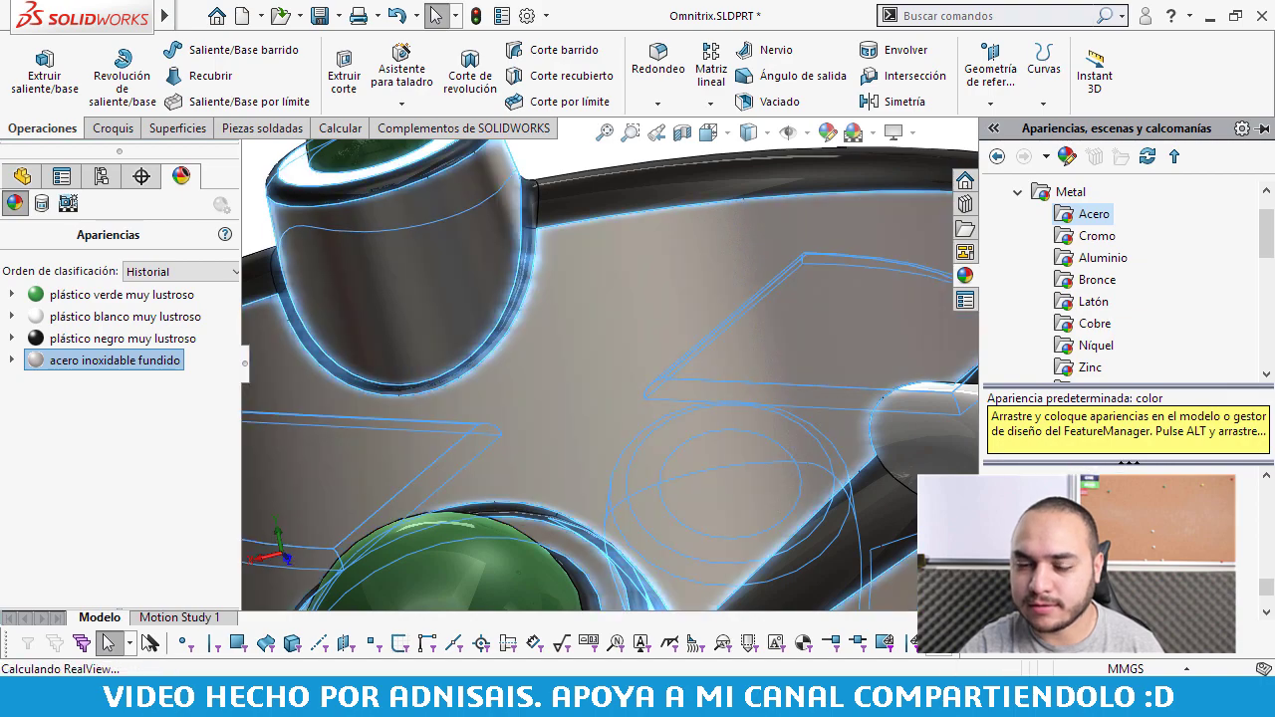
{"action": "middle_click_drag", "start_coordinate": [825, 534], "coordinate": [732, 337]}
{"action": "scroll", "coordinate": [732, 337], "scroll_direction": "down", "scroll_amount": 2}
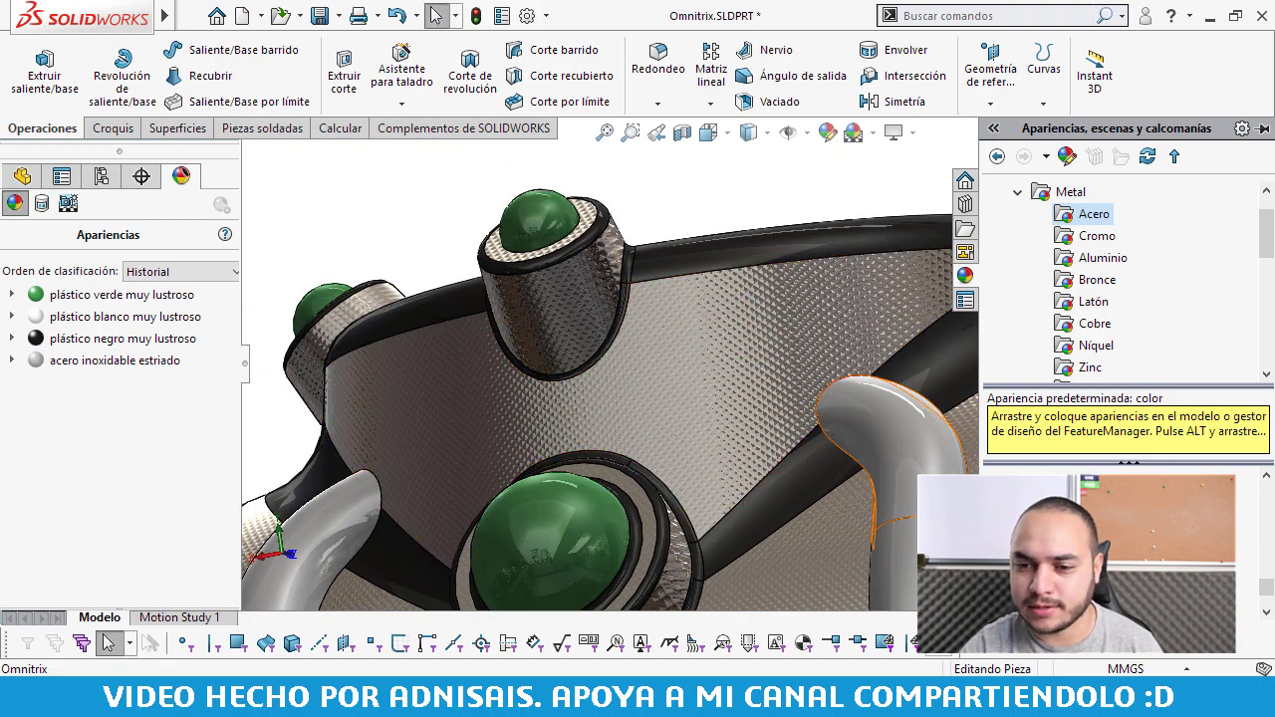
{"action": "scroll", "coordinate": [730, 309], "scroll_direction": "down", "scroll_amount": 3}
{"action": "scroll", "coordinate": [732, 318], "scroll_direction": "down", "scroll_amount": 2}
{"action": "mouse_move", "coordinate": [732, 317]}
{"action": "middle_mouse_down"}
{"action": "mouse_move", "coordinate": [726, 370]}
{"action": "mouse_move", "coordinate": [746, 412]}
{"action": "mouse_move", "coordinate": [706, 440]}
{"action": "middle_mouse_up"}
{"action": "scroll", "coordinate": [706, 439], "scroll_direction": "up", "scroll_amount": 3}
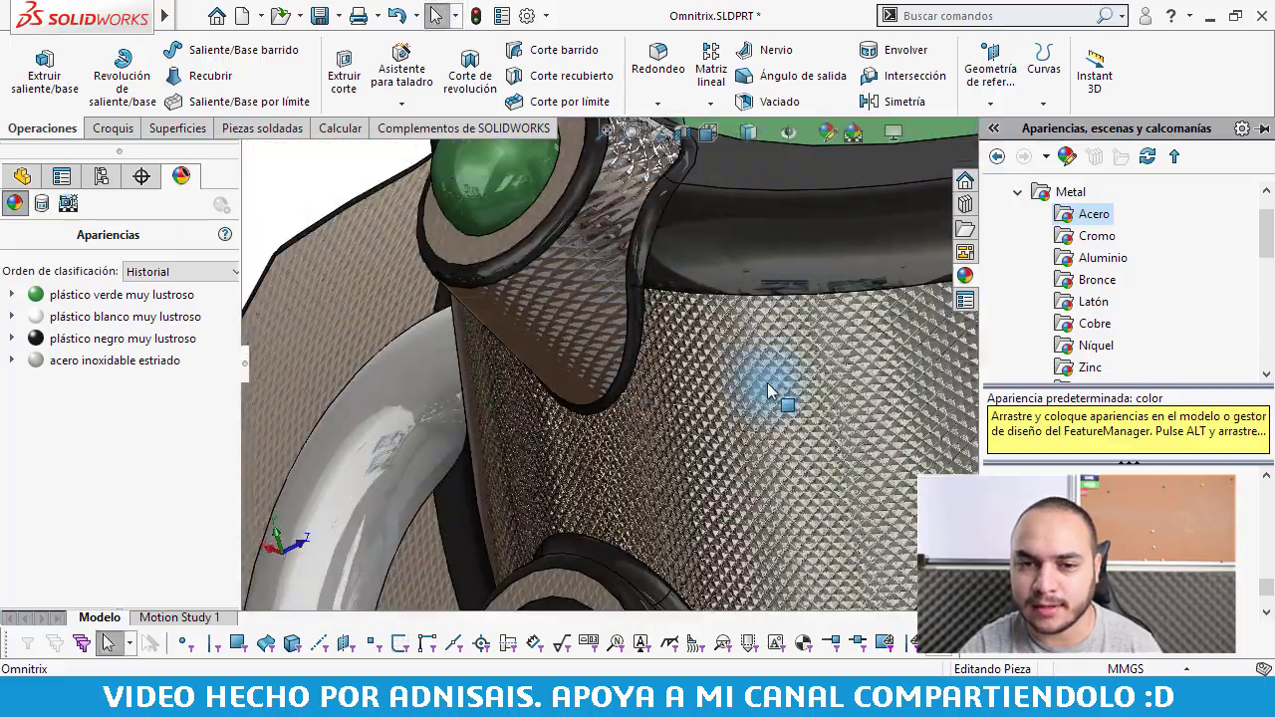
{"action": "scroll", "coordinate": [754, 385], "scroll_direction": "up", "scroll_amount": 3}
- Orbit and zoom from the front view to the tube close-up to inspect the knurled finish
{"action": "mouse_move", "coordinate": [788, 421]}
{"action": "middle_mouse_down"}
{"action": "mouse_move", "coordinate": [817, 427]}
{"action": "mouse_move", "coordinate": [886, 376]}
{"action": "mouse_move", "coordinate": [857, 398]}
{"action": "middle_mouse_up"}
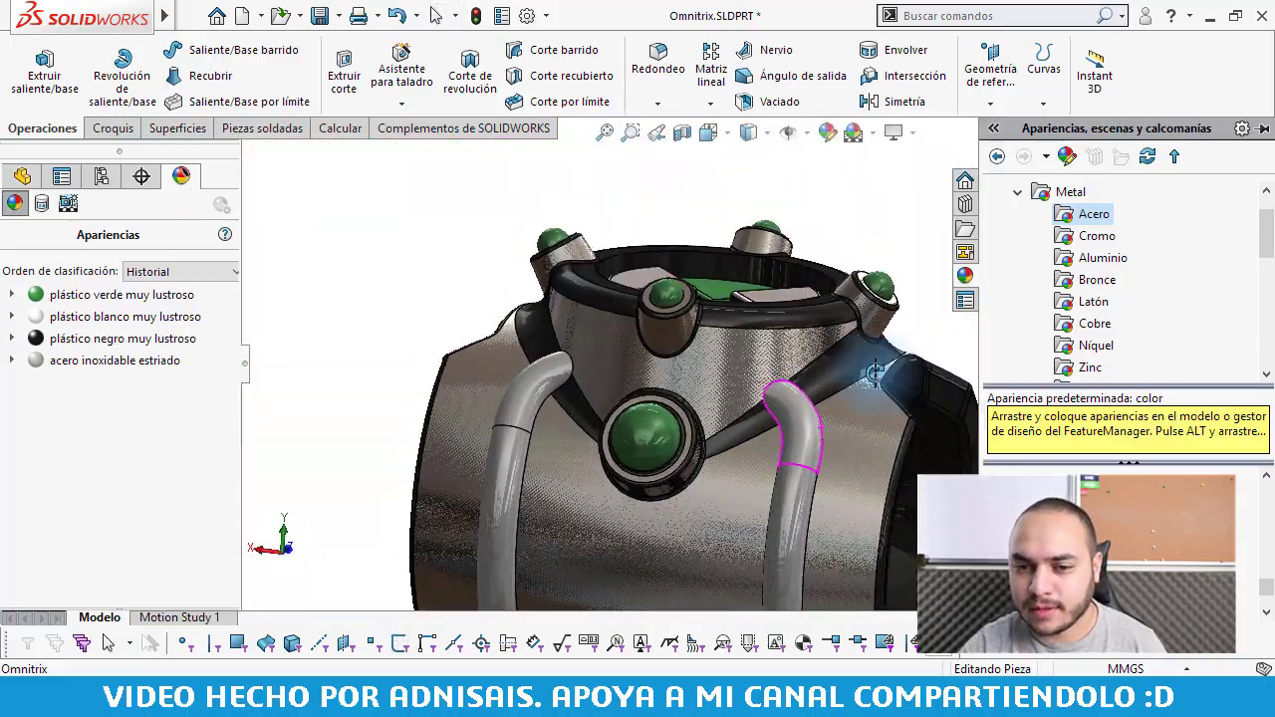
{"action": "scroll", "coordinate": [856, 398], "scroll_direction": "up", "scroll_amount": 3}
{"action": "scroll", "coordinate": [831, 412], "scroll_direction": "down", "scroll_amount": 2}
{"action": "scroll", "coordinate": [728, 458], "scroll_direction": "down", "scroll_amount": 3}
{"action": "middle_click_drag", "start_coordinate": [728, 458], "coordinate": [603, 455]}
{"action": "scroll", "coordinate": [649, 299], "scroll_direction": "up", "scroll_amount": 2}
{"action": "scroll", "coordinate": [624, 317], "scroll_direction": "up", "scroll_amount": 2}
{"action": "scroll", "coordinate": [625, 316], "scroll_direction": "down", "scroll_amount": 3}
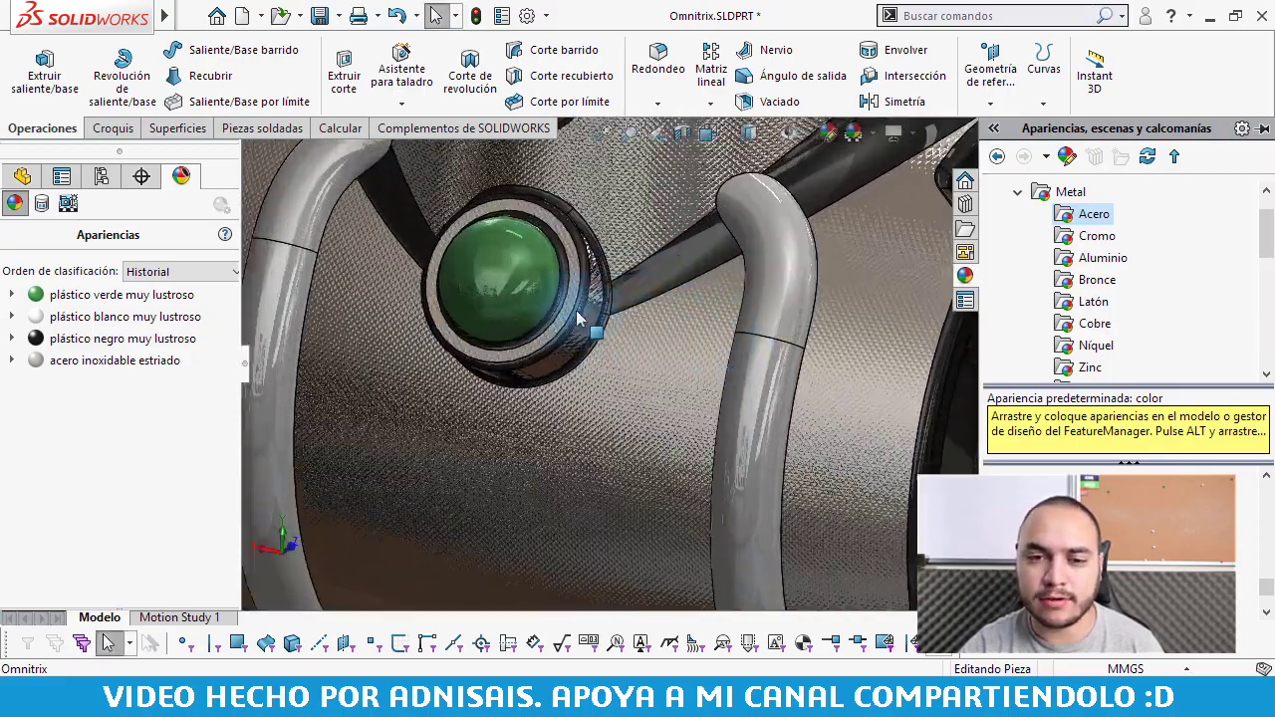
{"action": "scroll", "coordinate": [662, 342], "scroll_direction": "down", "scroll_amount": 2}
{"action": "scroll", "coordinate": [662, 342], "scroll_direction": "up", "scroll_amount": 2}
{"action": "scroll", "coordinate": [662, 344], "scroll_direction": "down", "scroll_amount": 1}
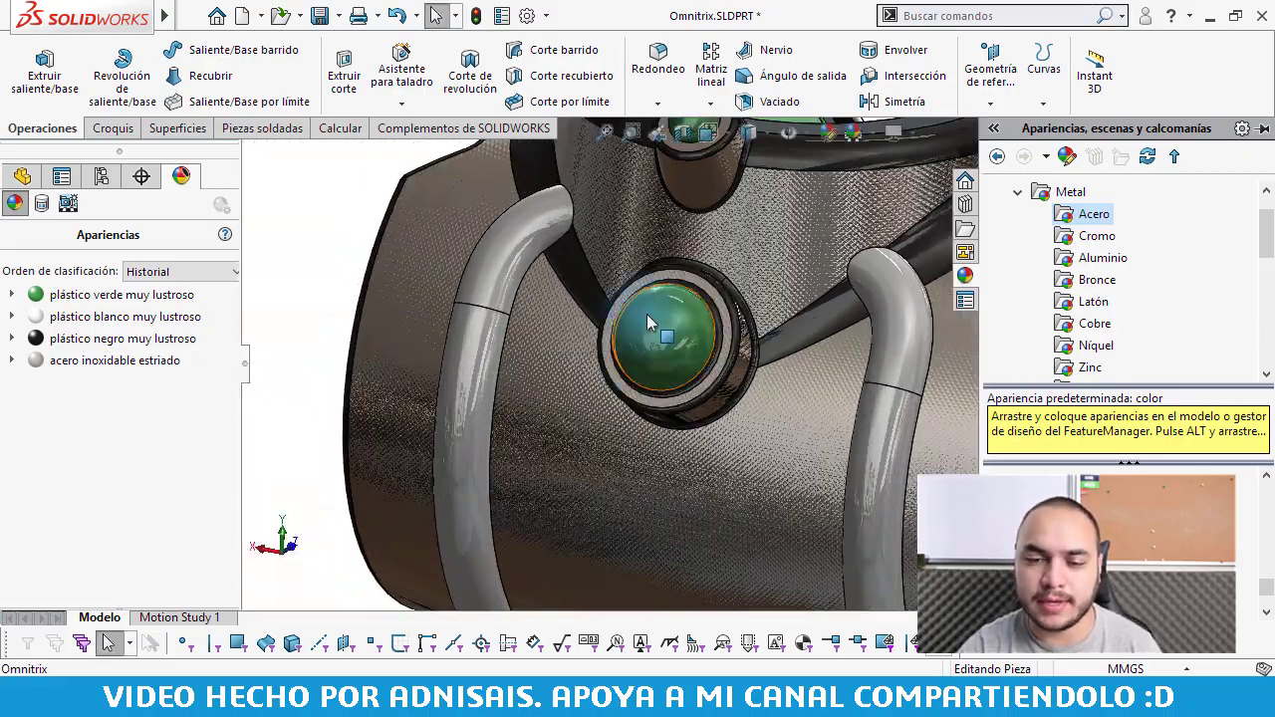
{"action": "scroll", "coordinate": [765, 351], "scroll_direction": "up", "scroll_amount": 3}
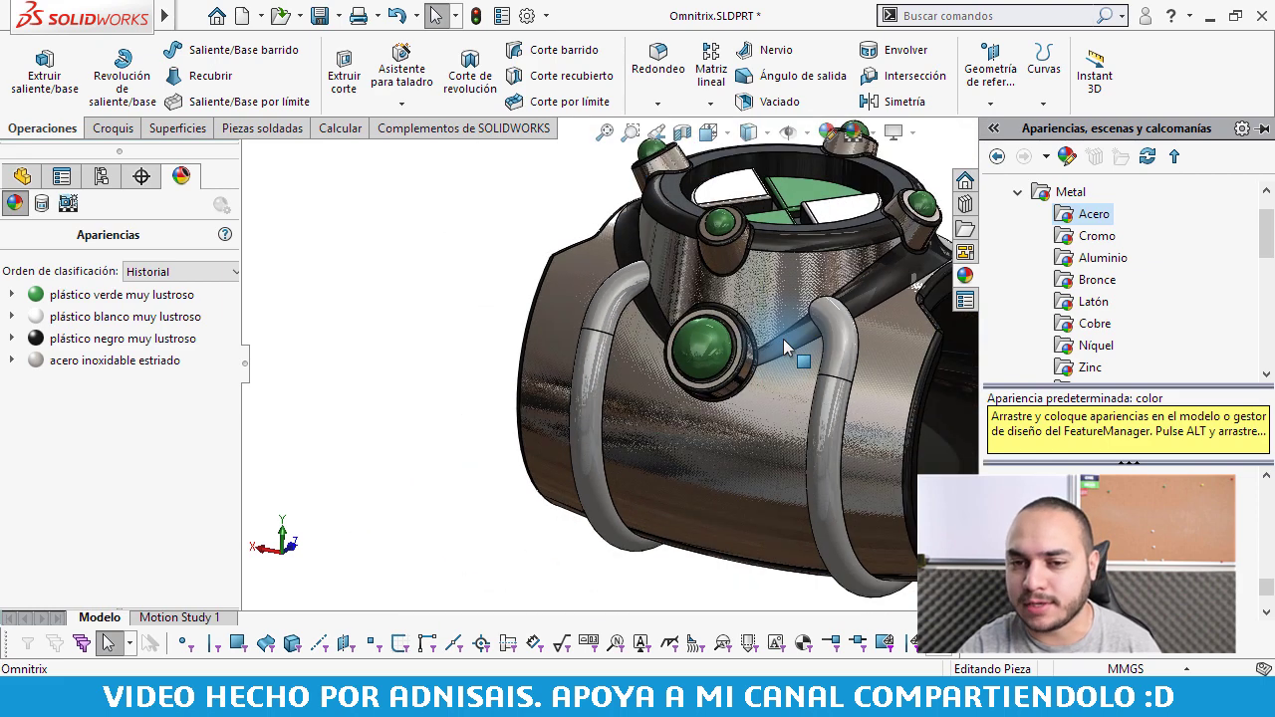
{"action": "scroll", "coordinate": [785, 347], "scroll_direction": "up", "scroll_amount": 3}
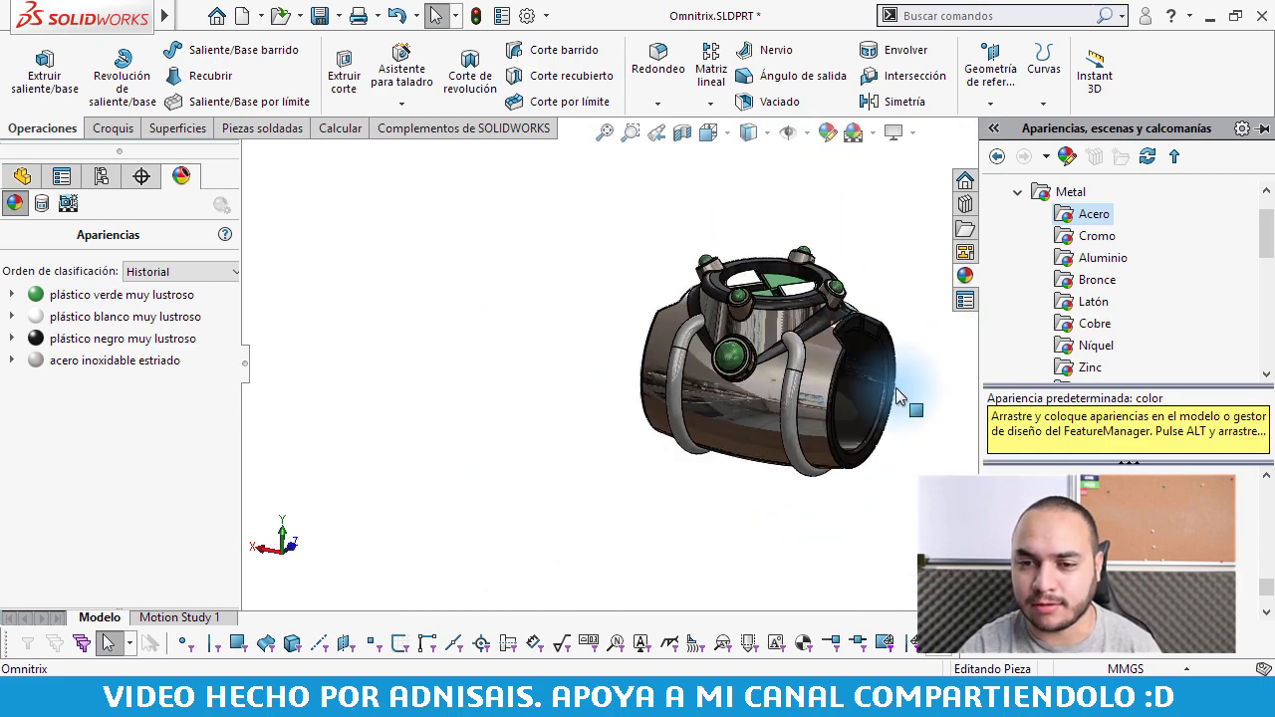
{"action": "middle_click_drag", "start_coordinate": [936, 364], "coordinate": [926, 362]}
{"action": "scroll", "coordinate": [890, 310], "scroll_direction": "down", "scroll_amount": 5}
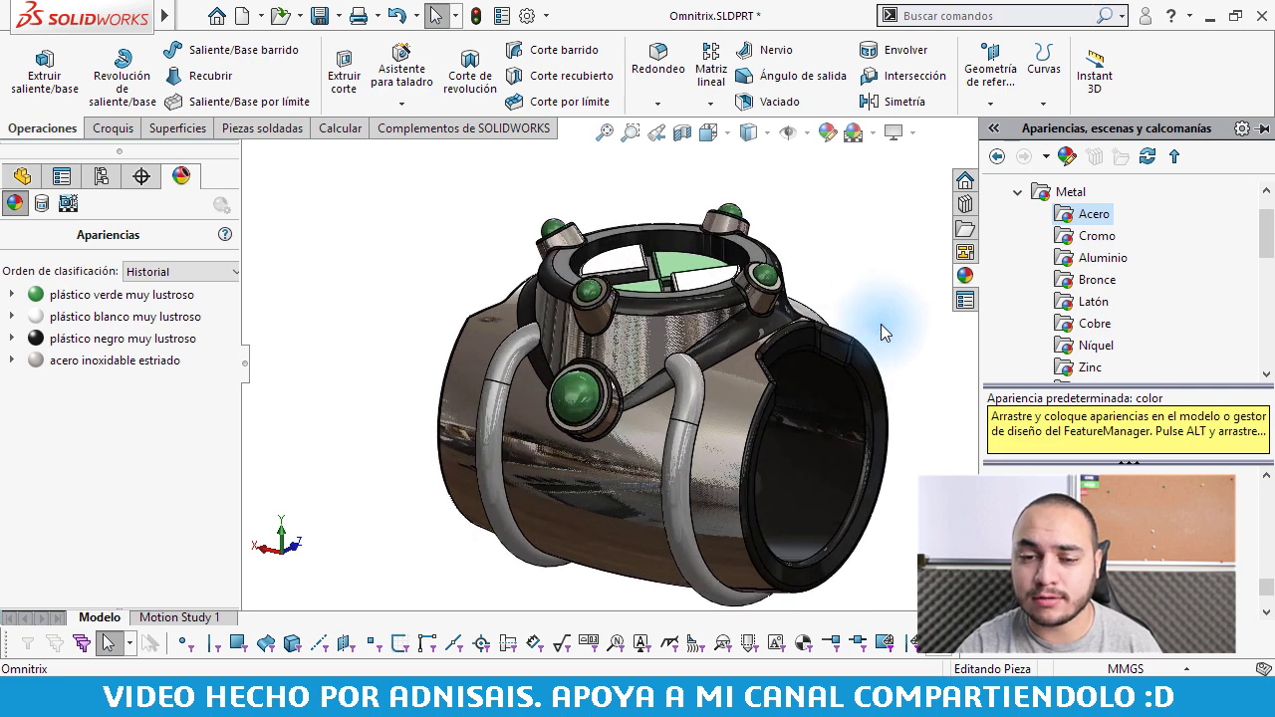
- Switch off RealView Graphics in View Settings and quit SOLIDWORKS
{"action": "left_click", "coordinate": [864, 335]}
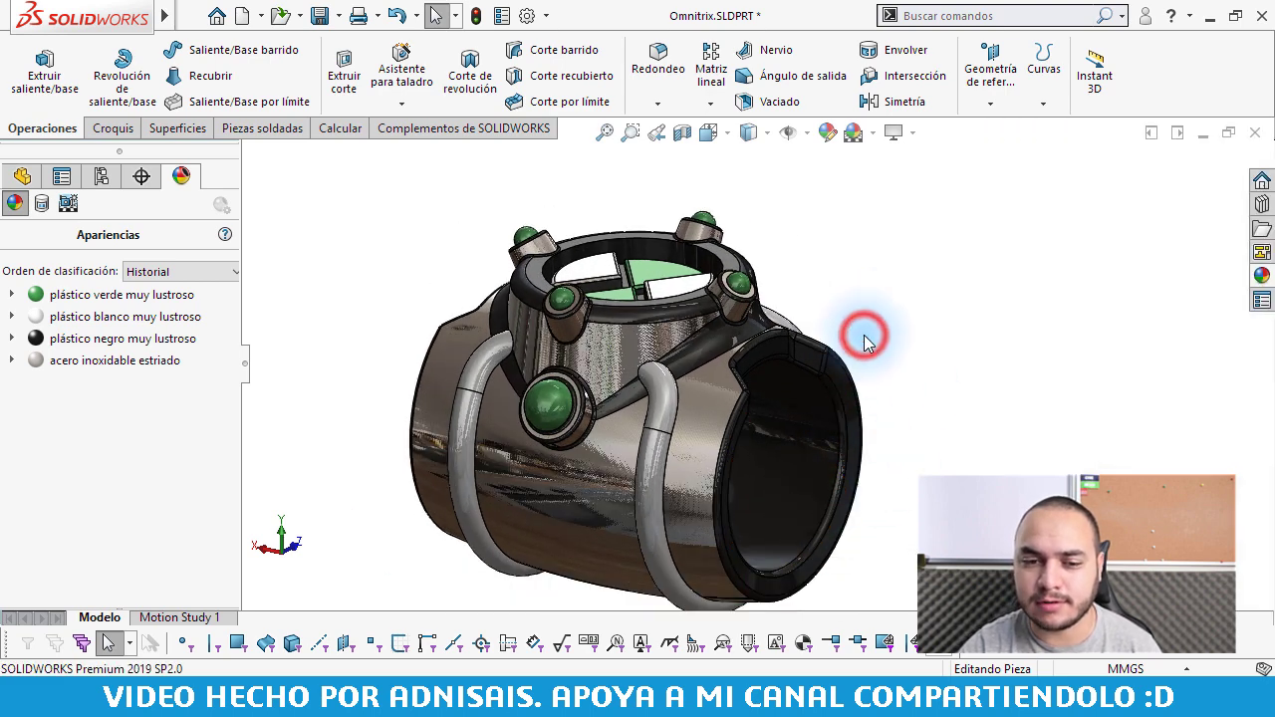
{"action": "left_click", "coordinate": [900, 134]}
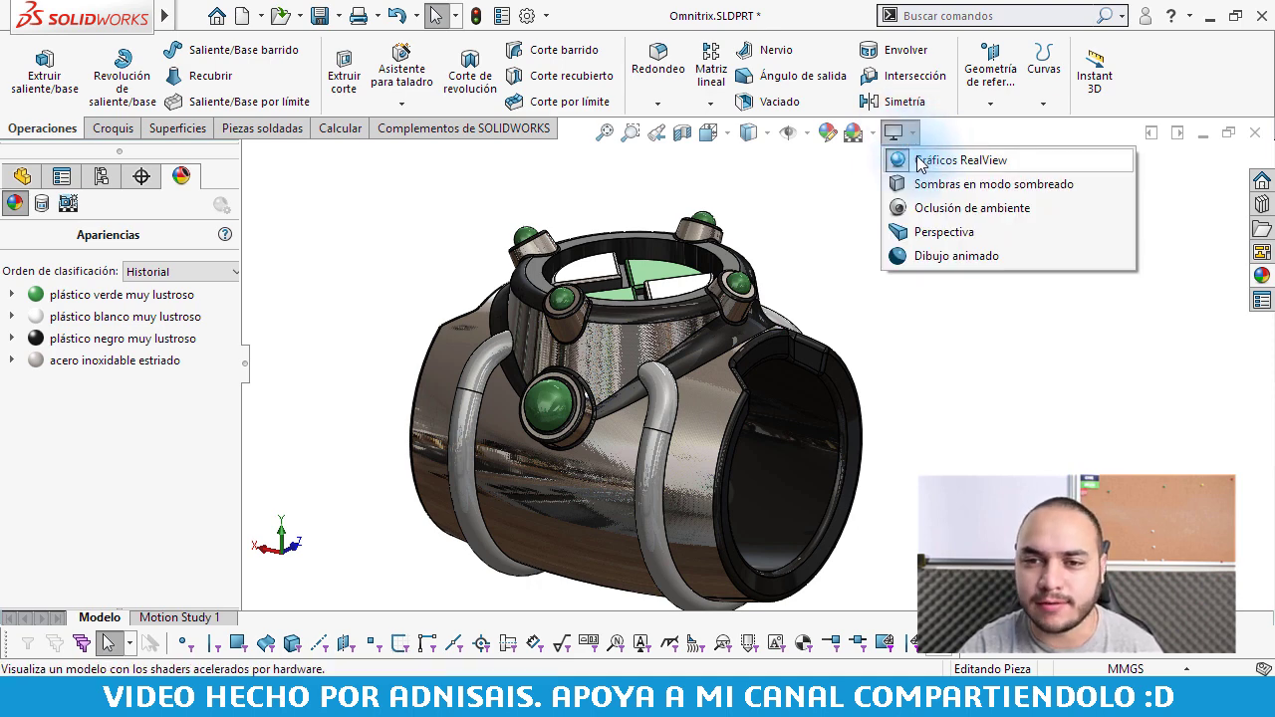
{"action": "left_click", "coordinate": [921, 162]}
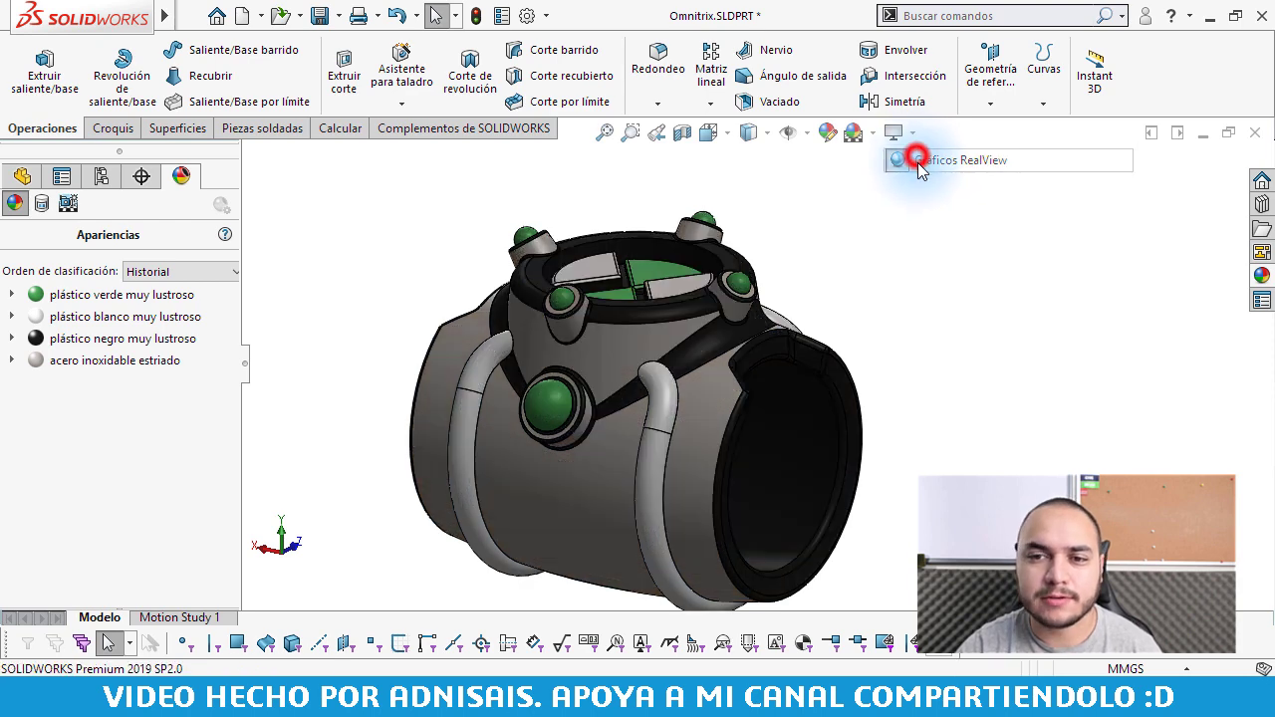
{"action": "left_click", "coordinate": [985, 213]}
{"action": "left_click", "coordinate": [1257, 15]}
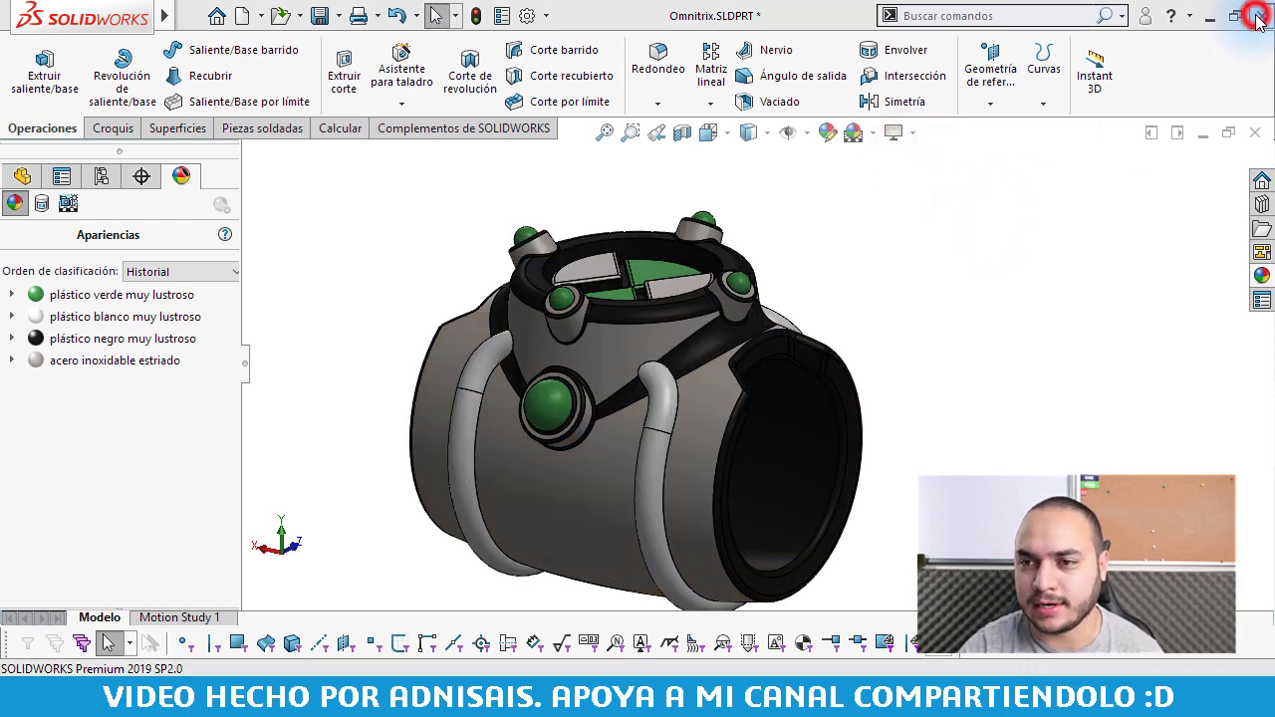
- Discard the Omnitrix part changes and launch regedit from the Start menu
{"action": "left_click", "coordinate": [665, 373]}
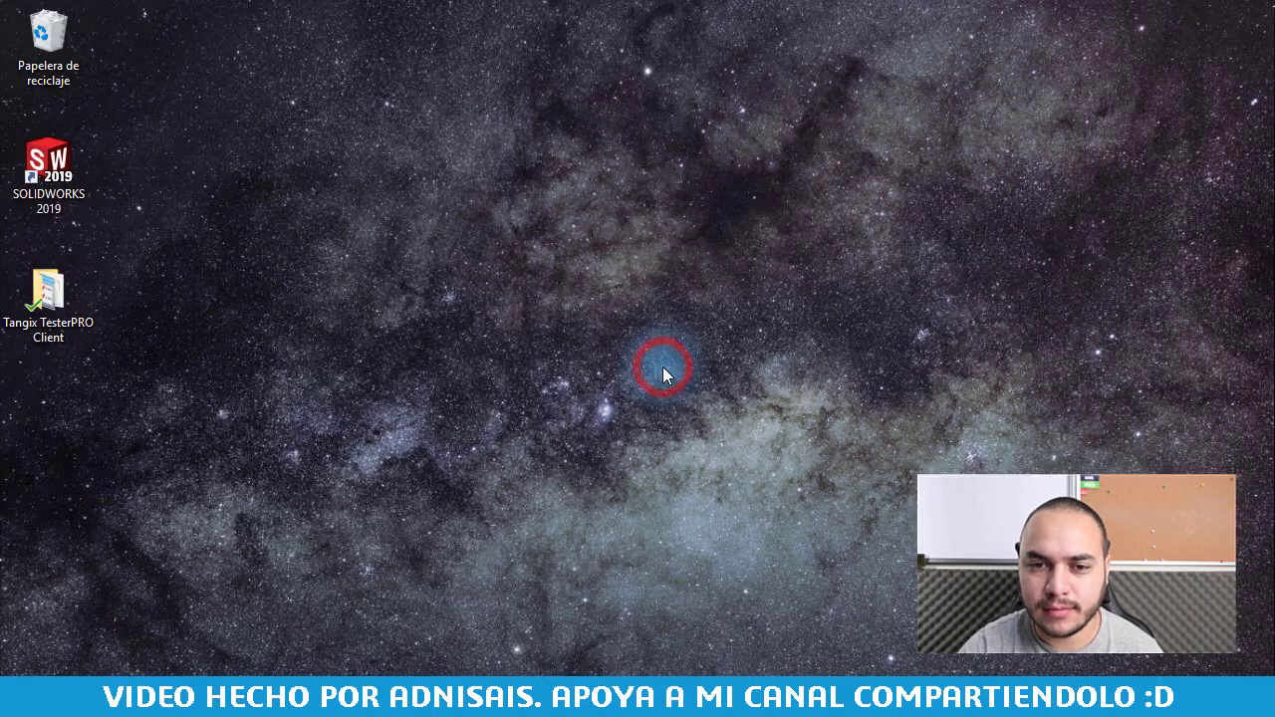
{"action": "left_click", "coordinate": [673, 361]}
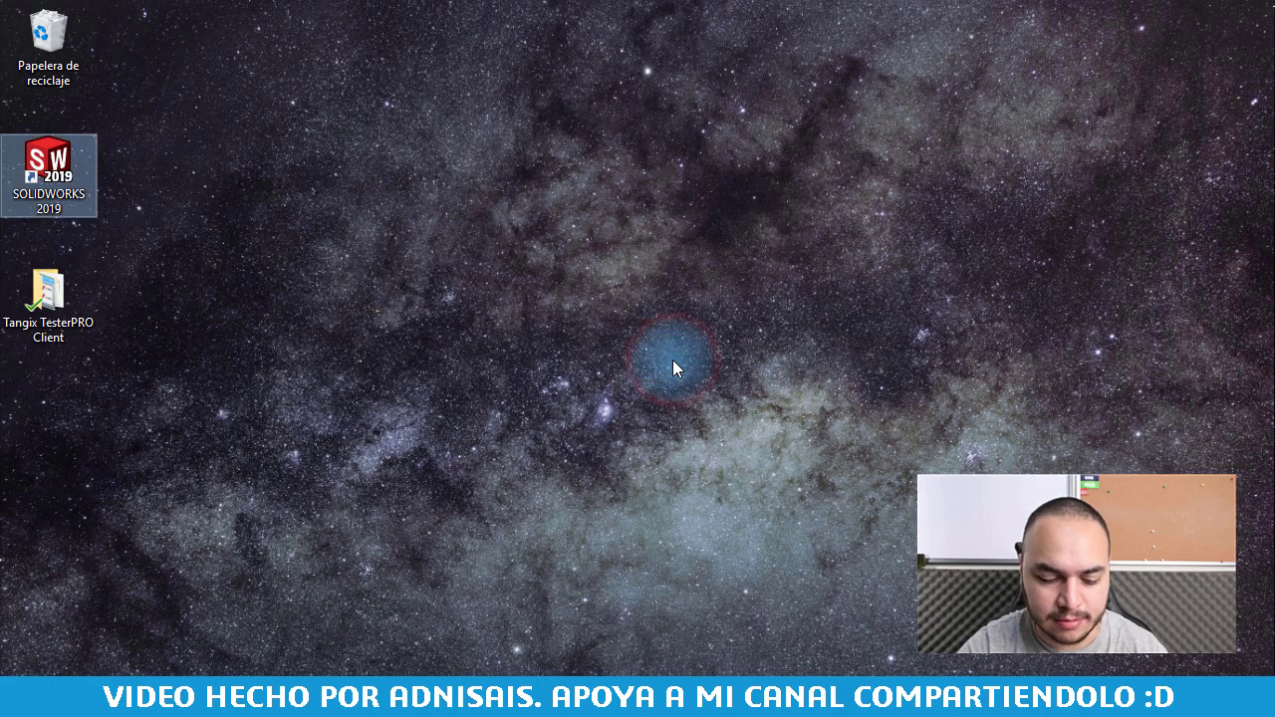
{"action": "key", "text": "super"}
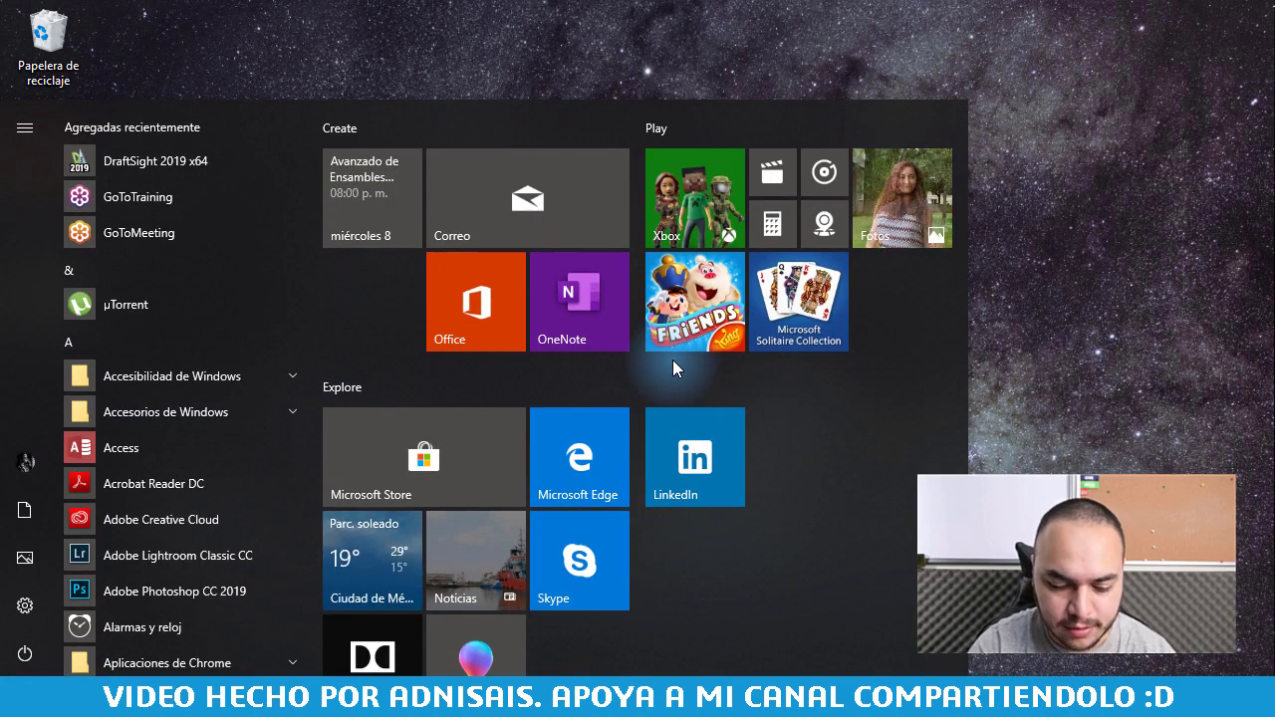
{"action": "type", "text": "regedit"}
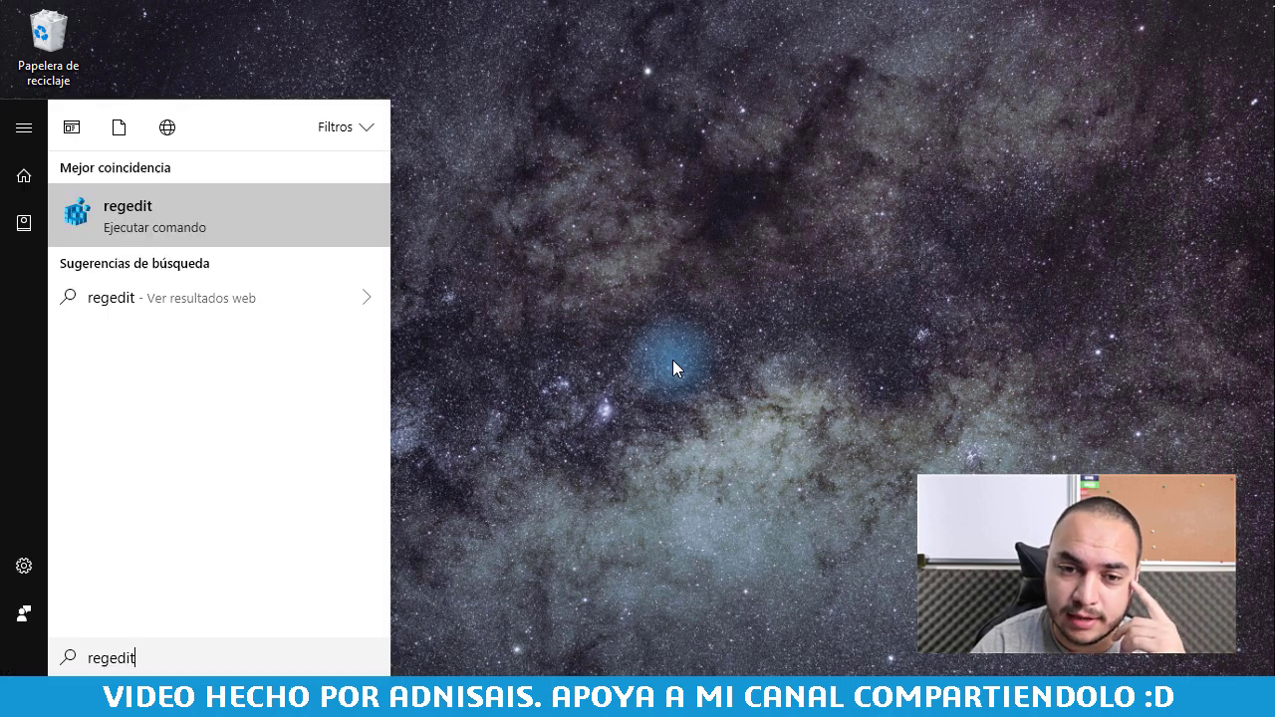
{"action": "key", "text": "Return"}
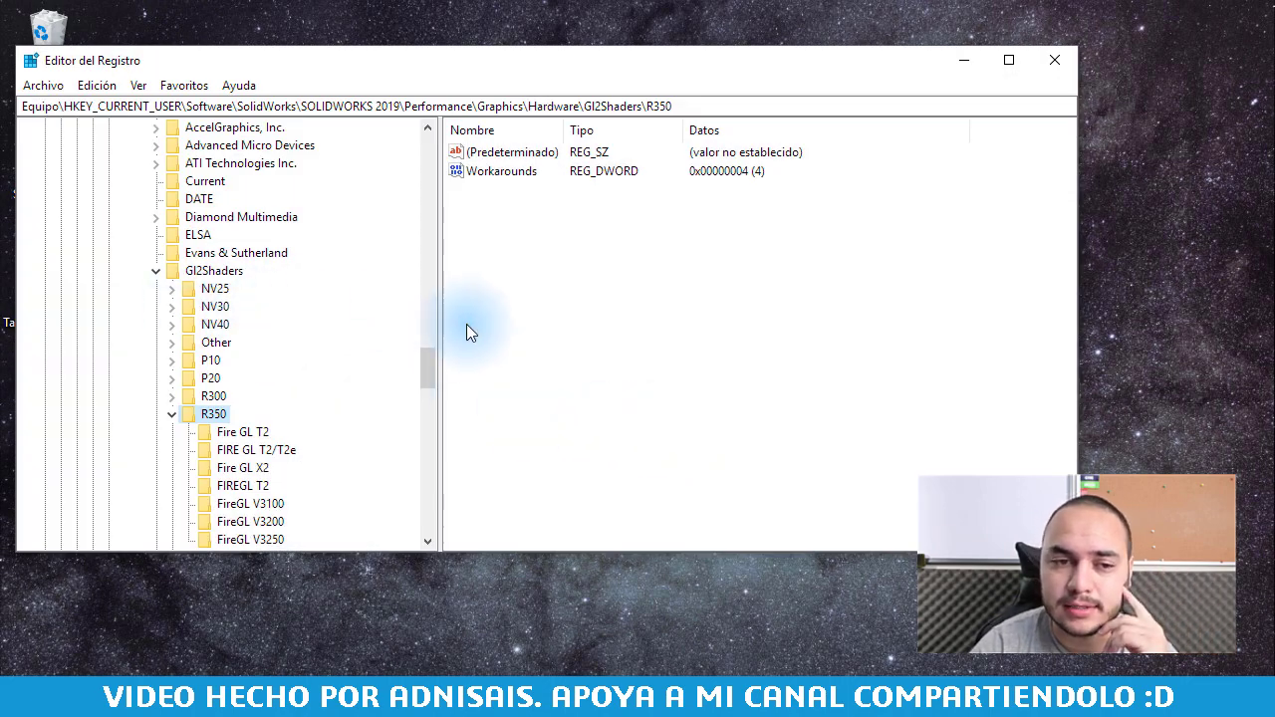
{"action": "left_click_drag", "start_coordinate": [434, 373], "coordinate": [434, 149]}
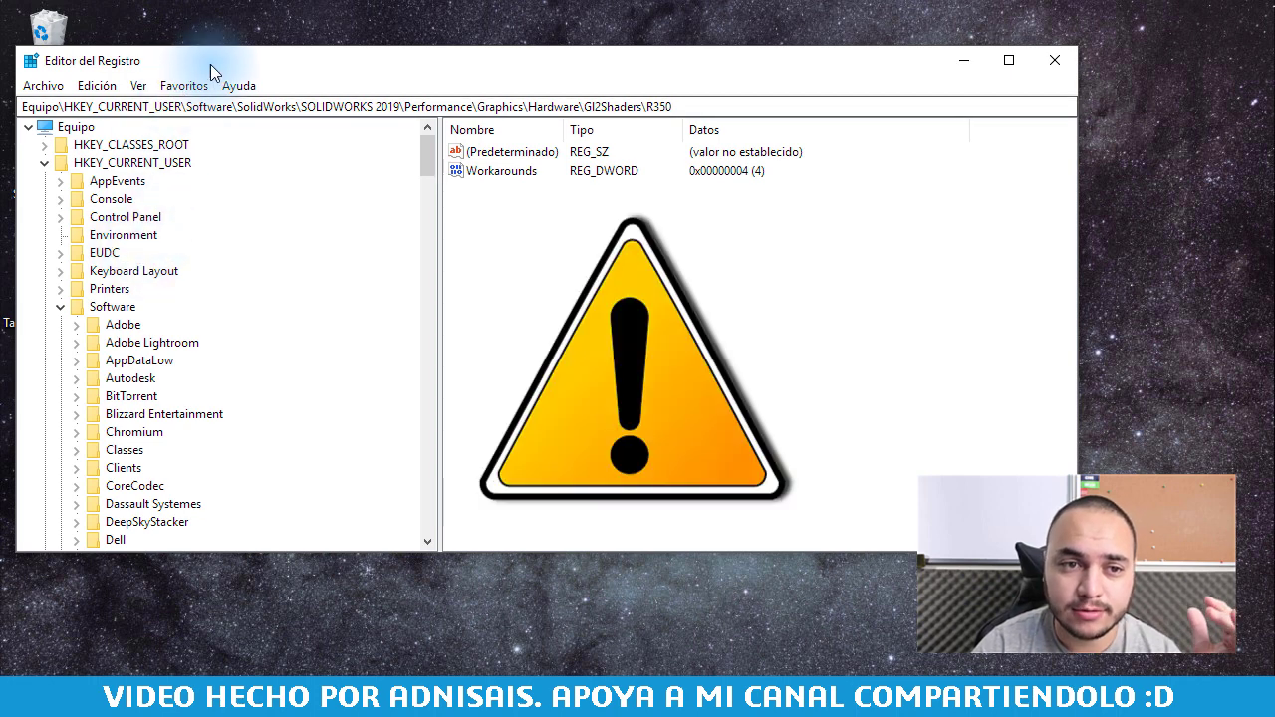
{"action": "left_click_drag", "start_coordinate": [210, 64], "coordinate": [343, 43]}
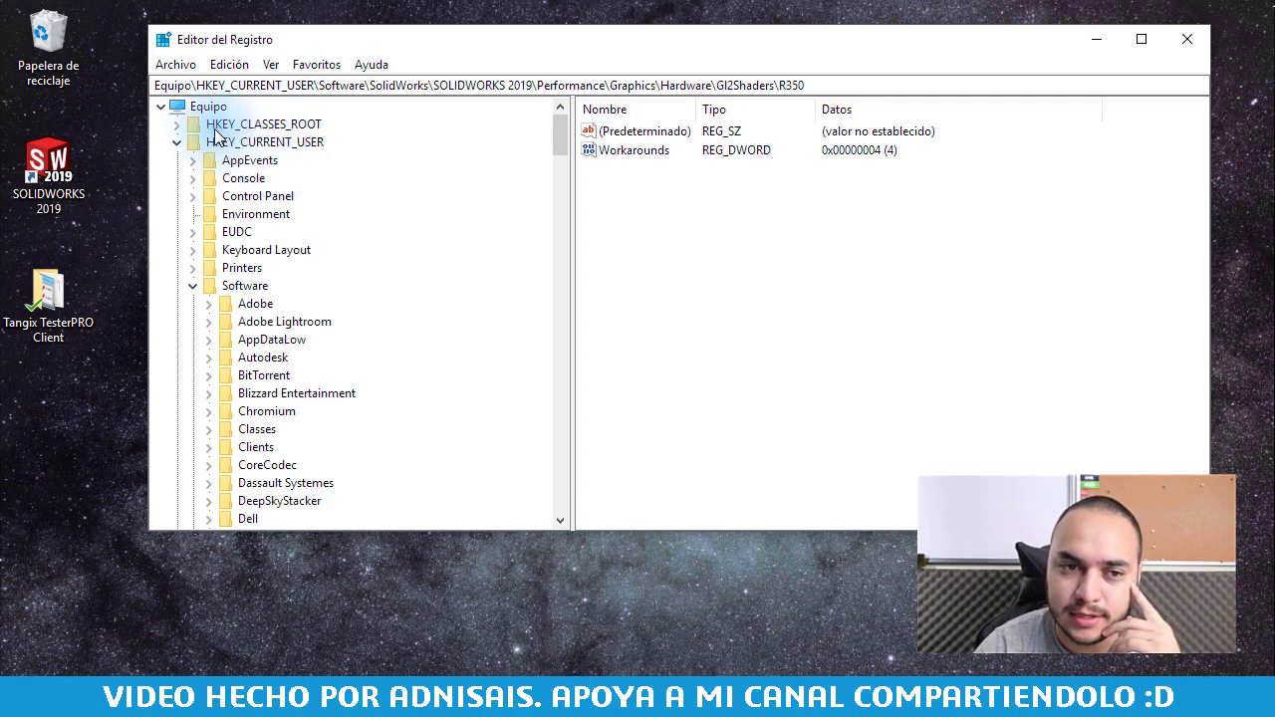
- Expand HKEY_CURRENT_USER and open the Software\SolidWorks key
{"action": "left_click", "coordinate": [177, 141]}
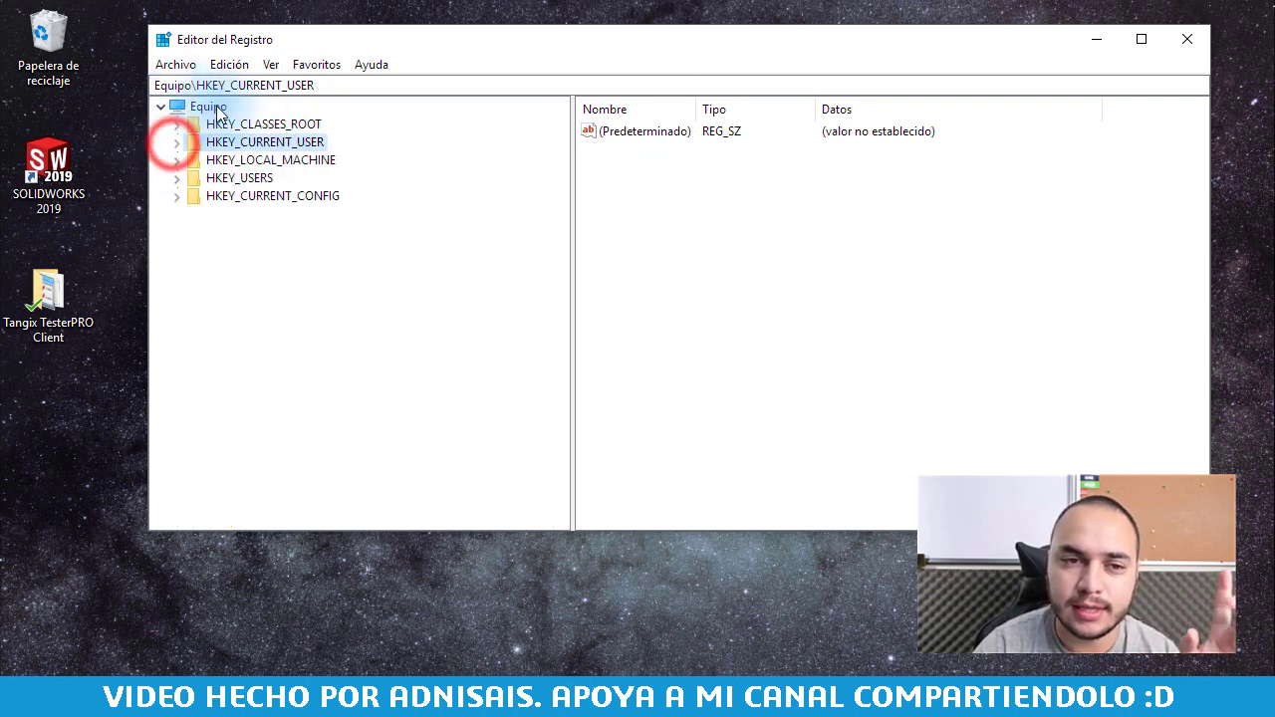
{"action": "left_click", "coordinate": [177, 144]}
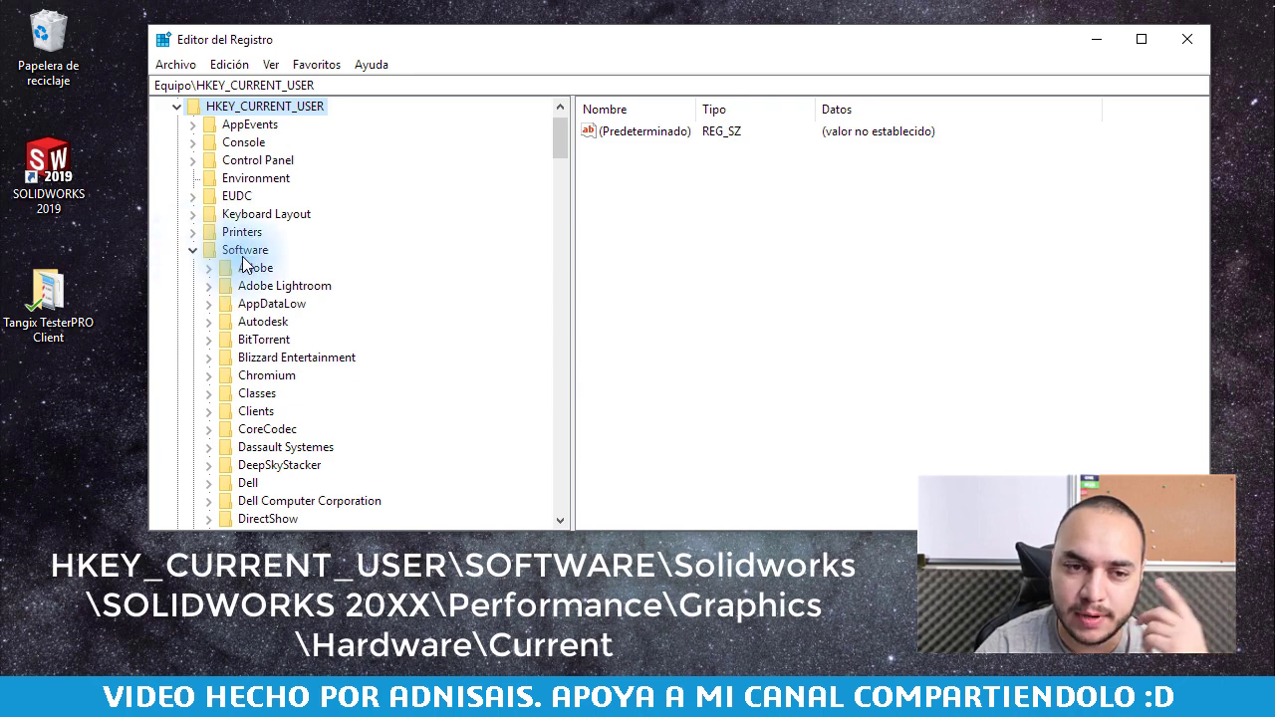
{"action": "scroll", "coordinate": [239, 212], "scroll_direction": "down", "scroll_amount": 2}
{"action": "scroll", "coordinate": [239, 212], "scroll_direction": "down", "scroll_amount": 6}
{"action": "scroll", "coordinate": [239, 212], "scroll_direction": "down", "scroll_amount": 6}
{"action": "scroll", "coordinate": [244, 210], "scroll_direction": "down", "scroll_amount": 5}
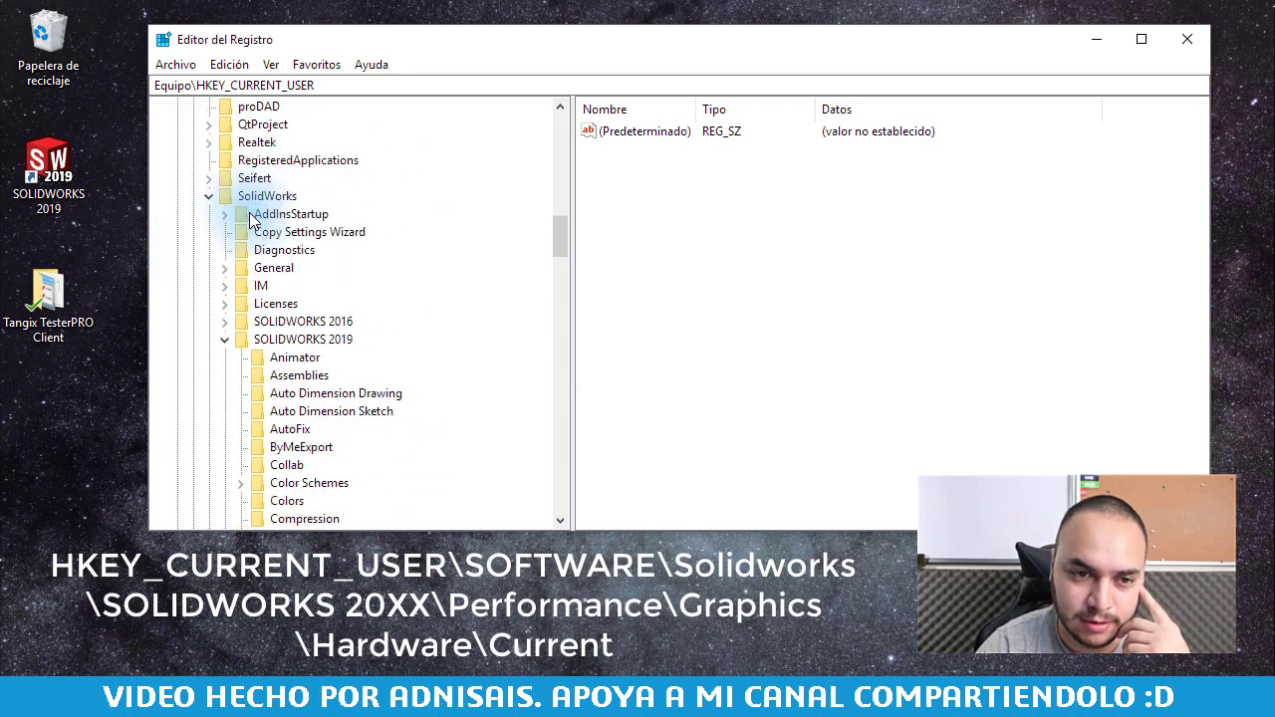
{"action": "left_click", "coordinate": [254, 199]}
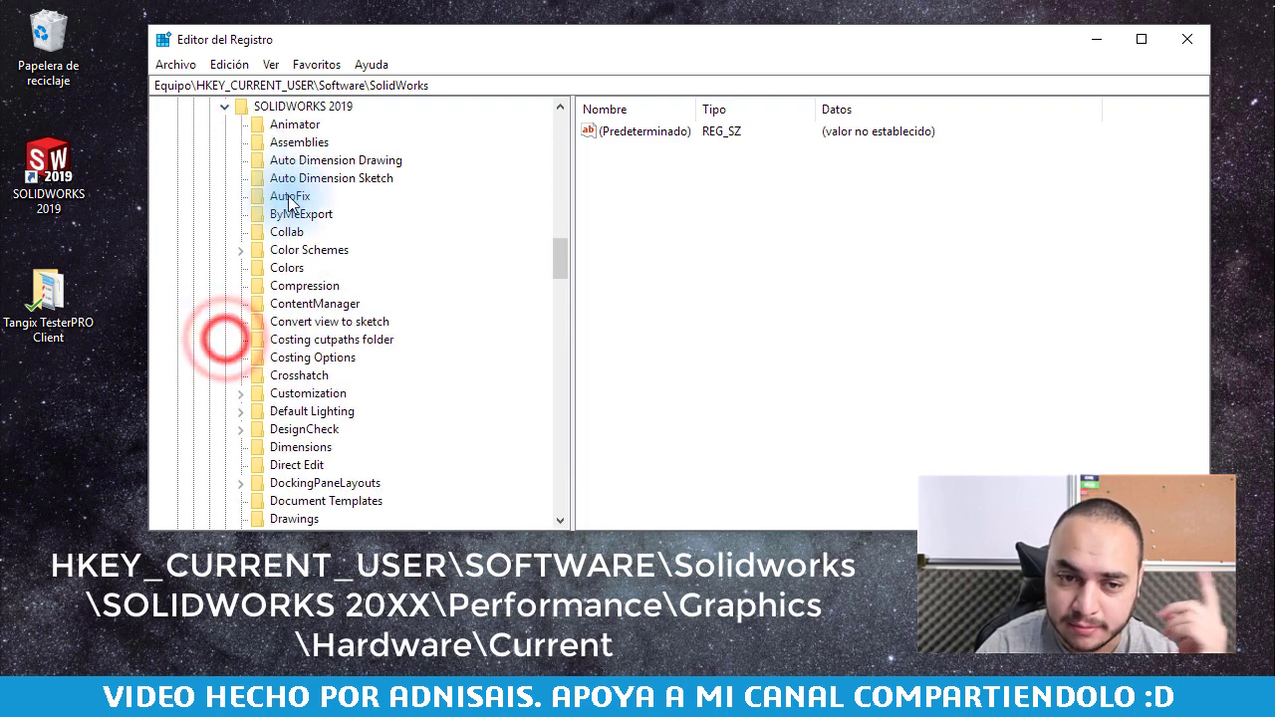
- Collapse GI2Shaders and select SOLIDWORKS 2019 Performance\Graphics\Hardware\Current
{"action": "scroll", "coordinate": [219, 335], "scroll_direction": "down", "scroll_amount": 1}
{"action": "scroll", "coordinate": [264, 249], "scroll_direction": "down", "scroll_amount": 2}
{"action": "scroll", "coordinate": [308, 165], "scroll_direction": "down", "scroll_amount": 3}
{"action": "scroll", "coordinate": [306, 171], "scroll_direction": "down", "scroll_amount": 4}
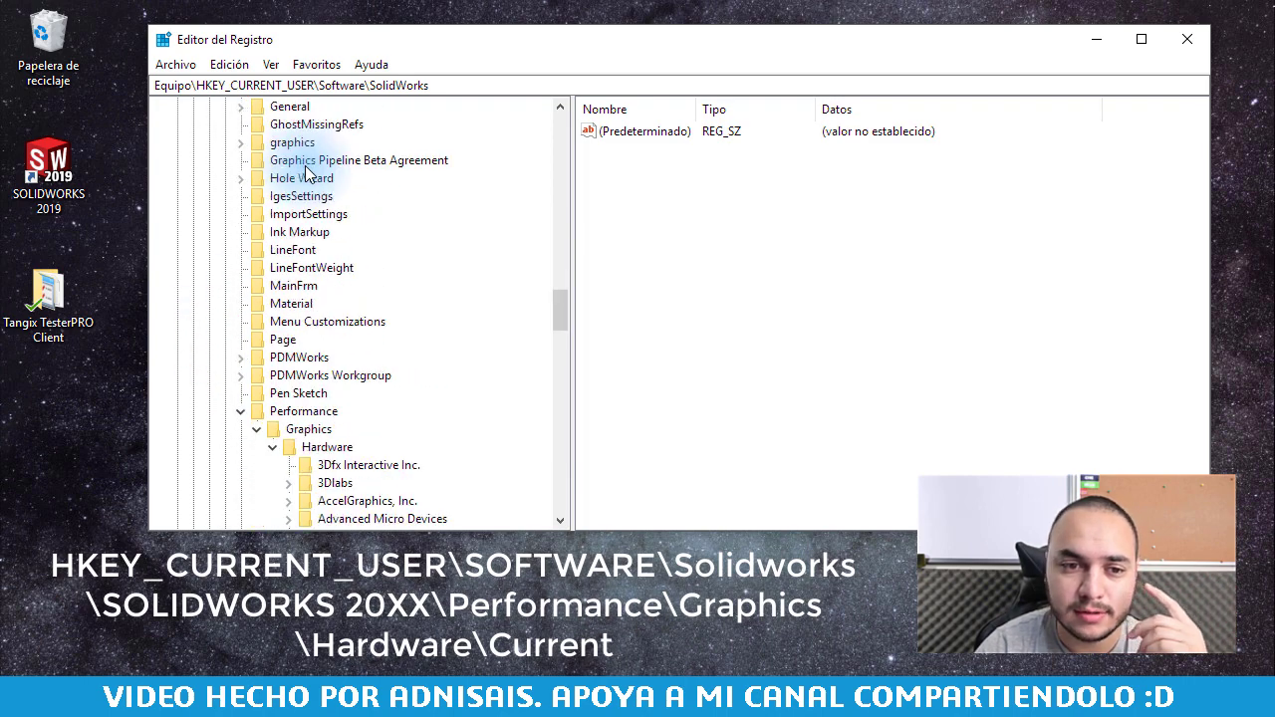
{"action": "scroll", "coordinate": [304, 181], "scroll_direction": "down", "scroll_amount": 3}
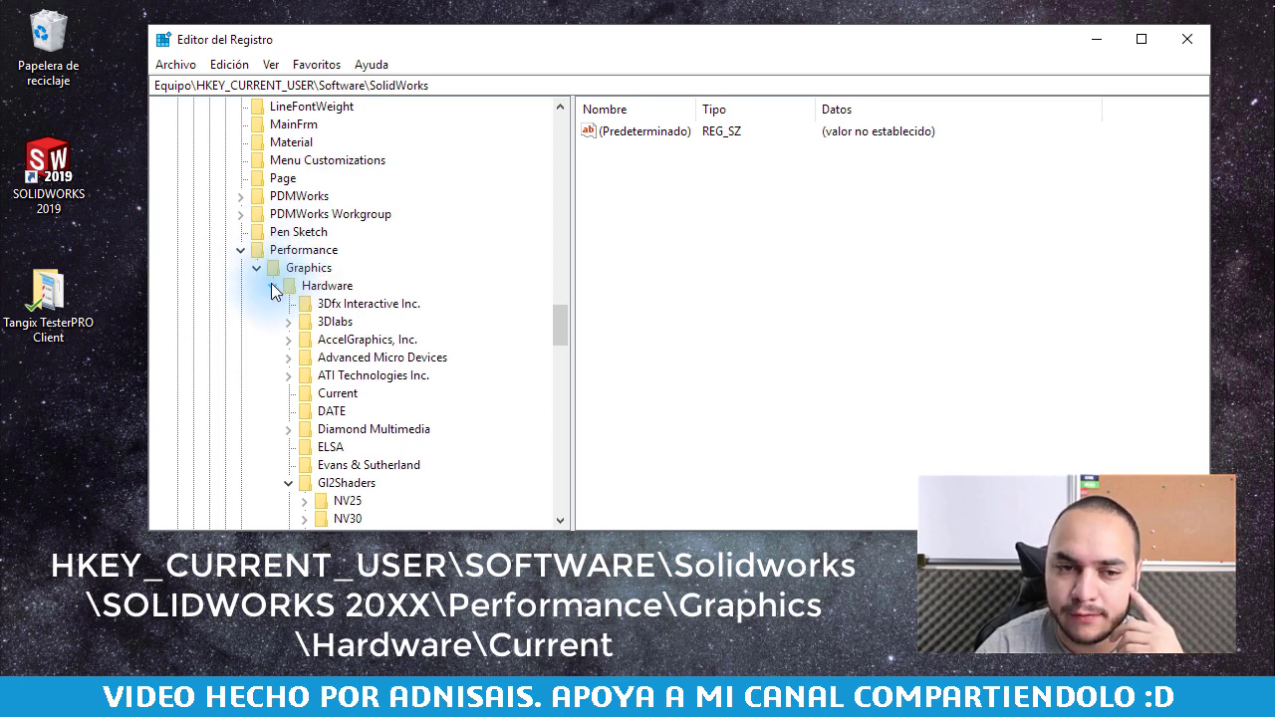
{"action": "scroll", "coordinate": [293, 294], "scroll_direction": "down", "scroll_amount": 1}
{"action": "scroll", "coordinate": [302, 259], "scroll_direction": "down", "scroll_amount": 2}
{"action": "scroll", "coordinate": [304, 214], "scroll_direction": "down", "scroll_amount": 1}
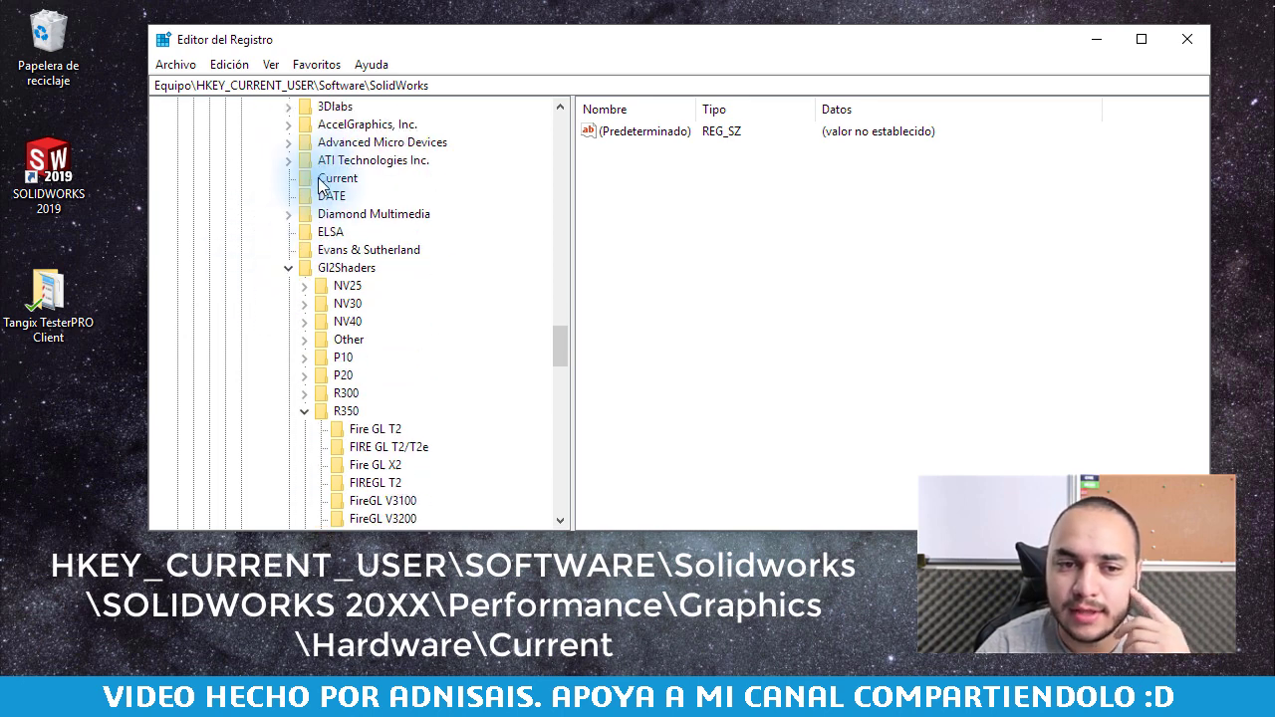
{"action": "scroll", "coordinate": [299, 189], "scroll_direction": "up", "scroll_amount": 2}
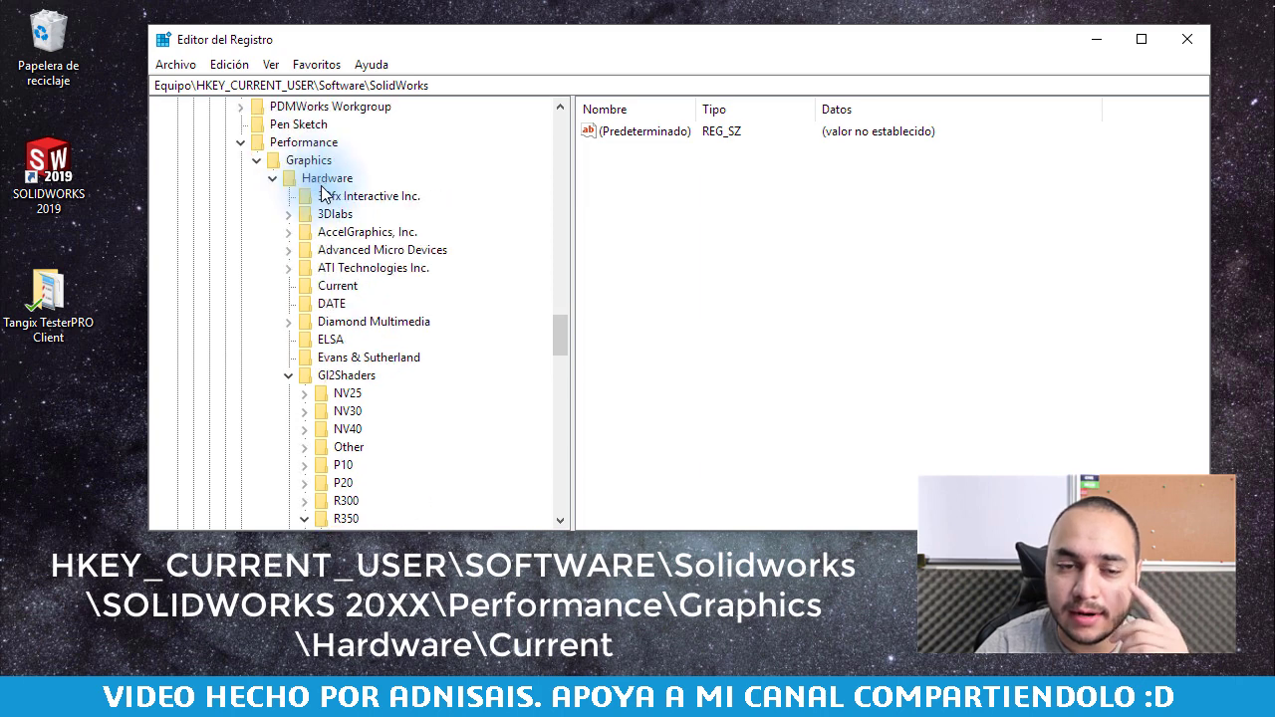
{"action": "left_click", "coordinate": [288, 374]}
{"action": "left_click", "coordinate": [336, 286]}
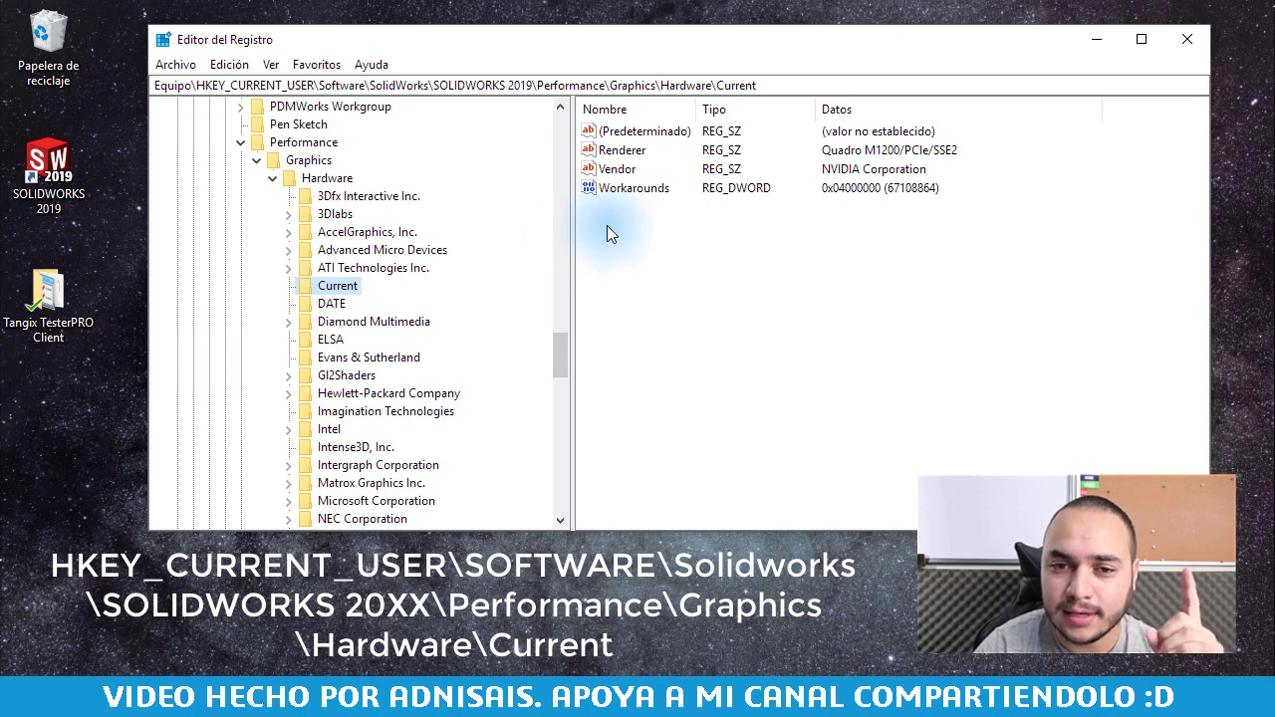
- Copy the Renderer data Quadro M1200/PCIe/SSE2 and close Editar cadena with Aceptar
{"action": "left_click", "coordinate": [619, 149]}
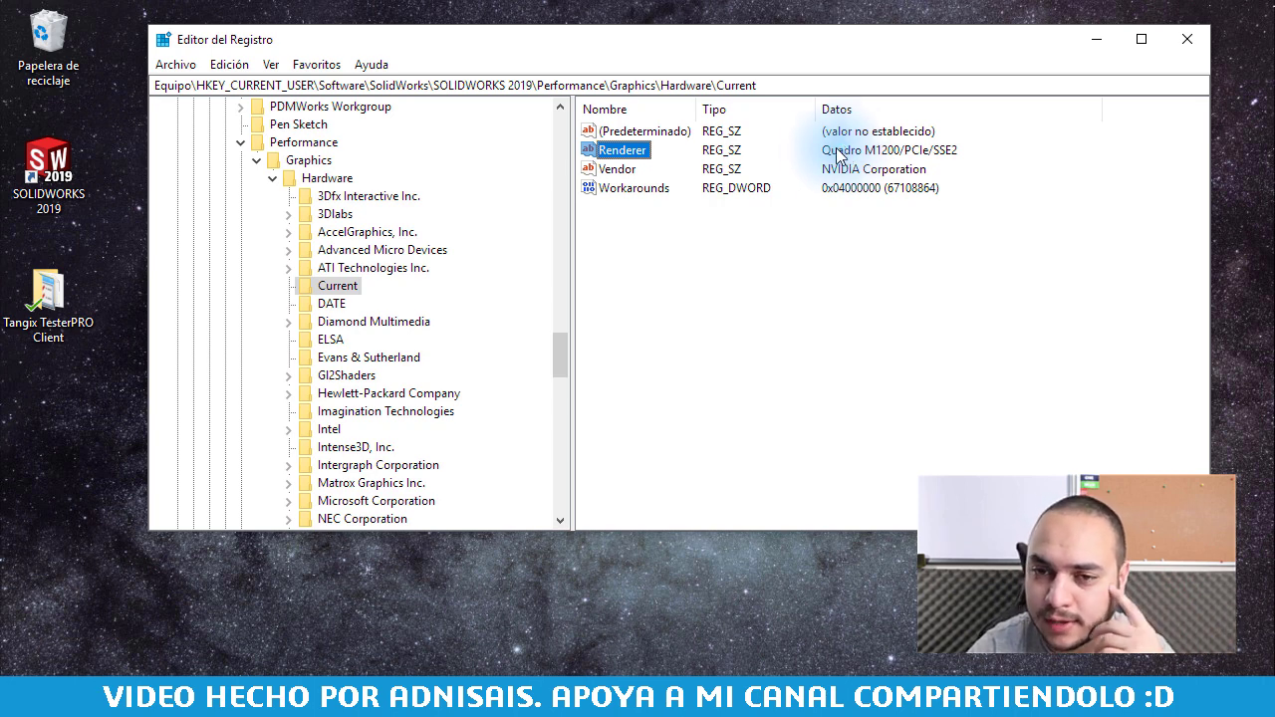
{"action": "double_click", "coordinate": [630, 152]}
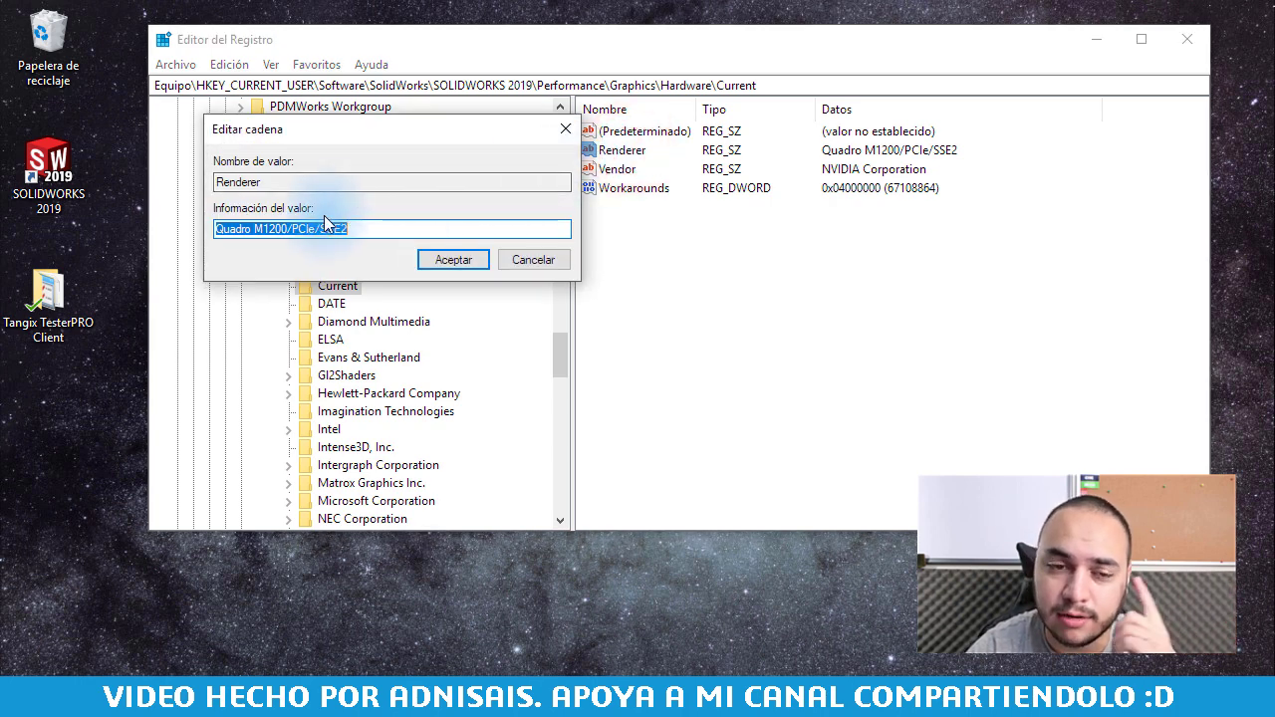
{"action": "right_click", "coordinate": [264, 234]}
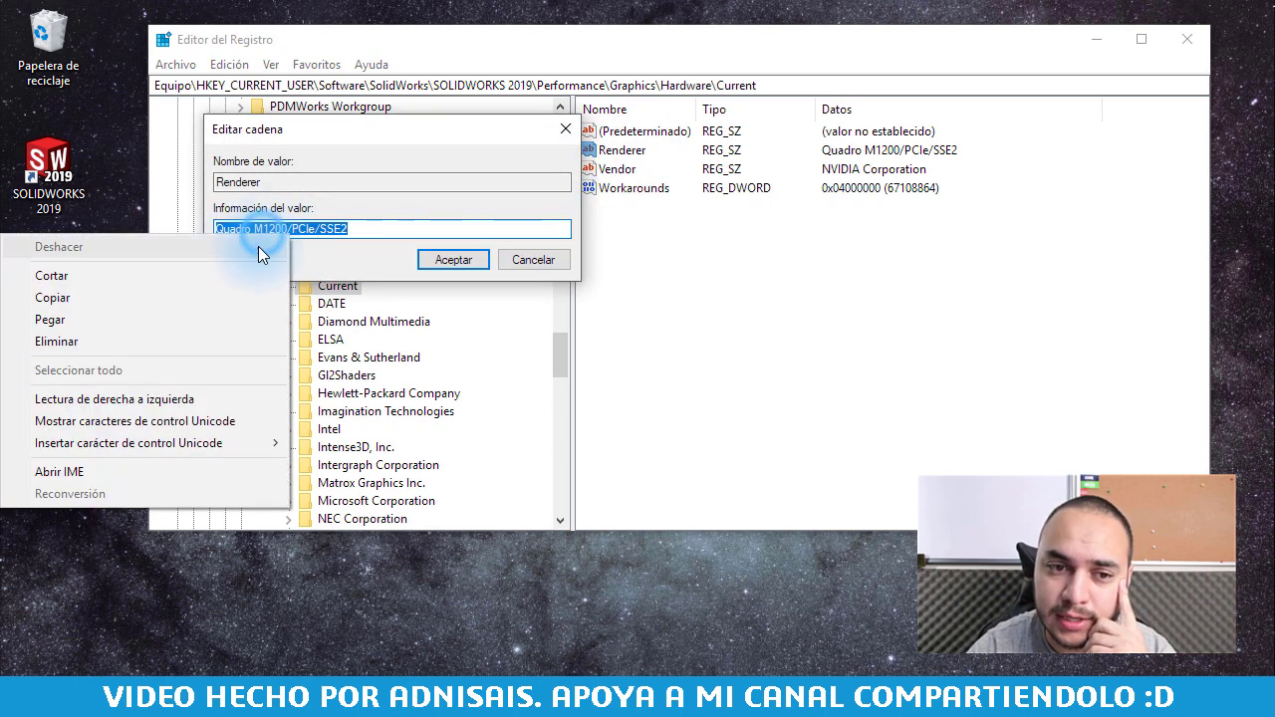
{"action": "left_click", "coordinate": [220, 297]}
{"action": "left_click", "coordinate": [483, 259]}
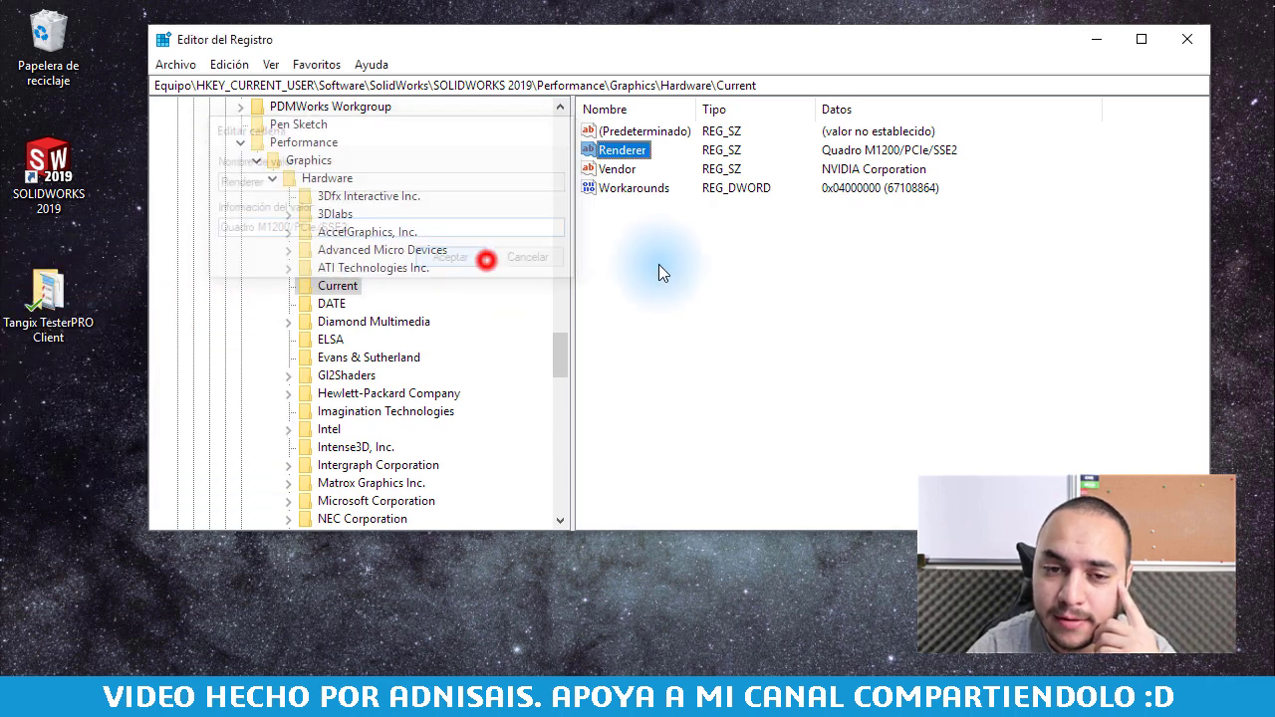
{"action": "left_click", "coordinate": [707, 259]}
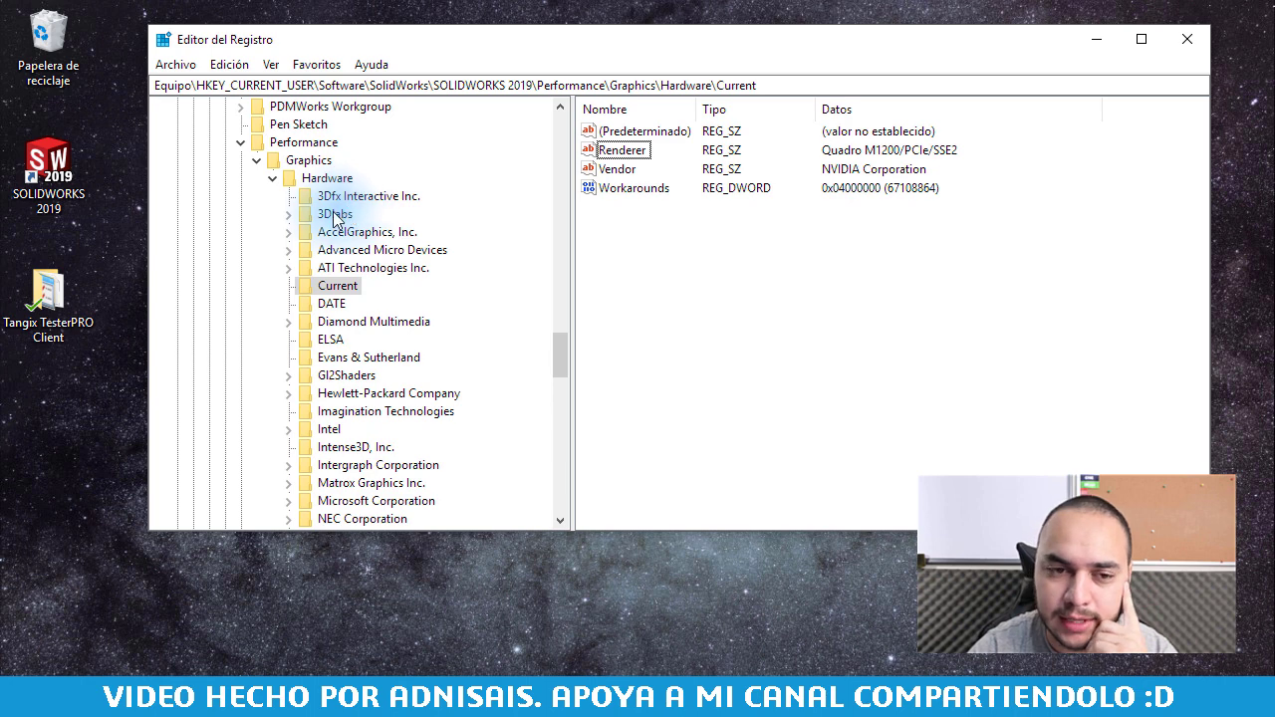
- Expand GI2Shaders and browse the Other, P10, R300 and R420 subkeys
{"action": "scroll", "coordinate": [344, 206], "scroll_direction": "down", "scroll_amount": 1}
{"action": "scroll", "coordinate": [339, 189], "scroll_direction": "down", "scroll_amount": 3}
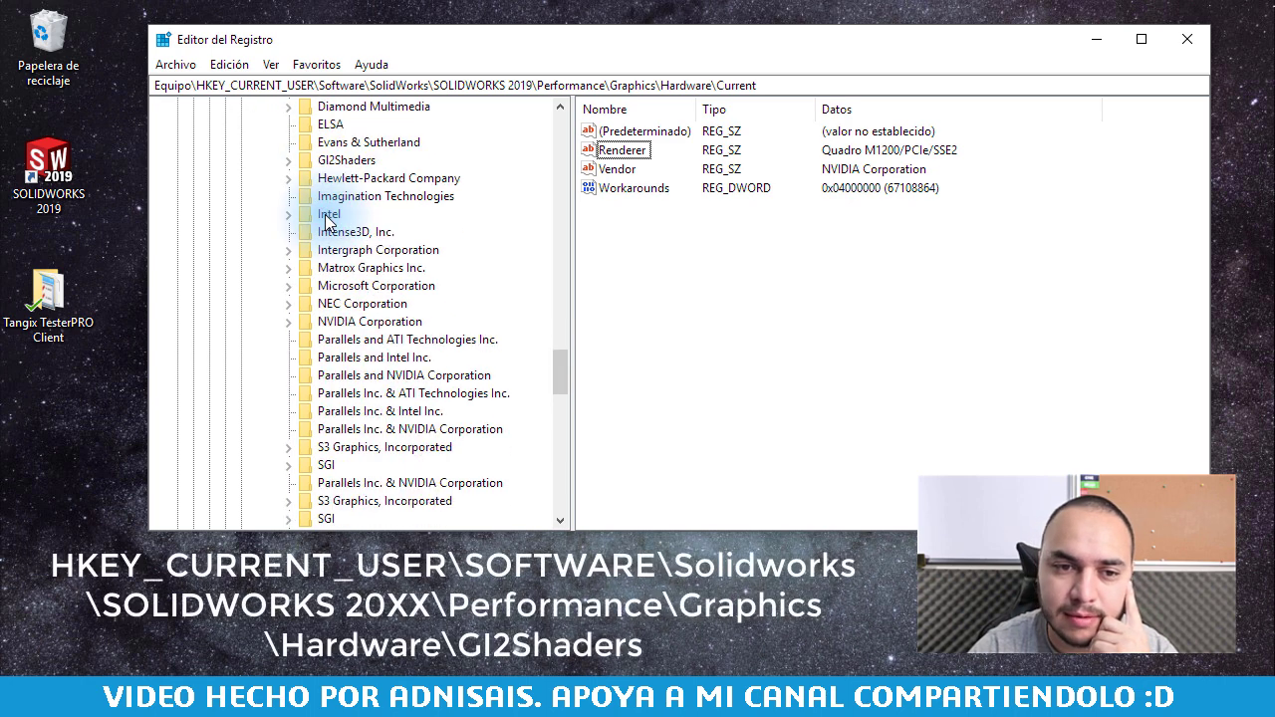
{"action": "left_click", "coordinate": [343, 161]}
{"action": "left_click", "coordinate": [286, 161]}
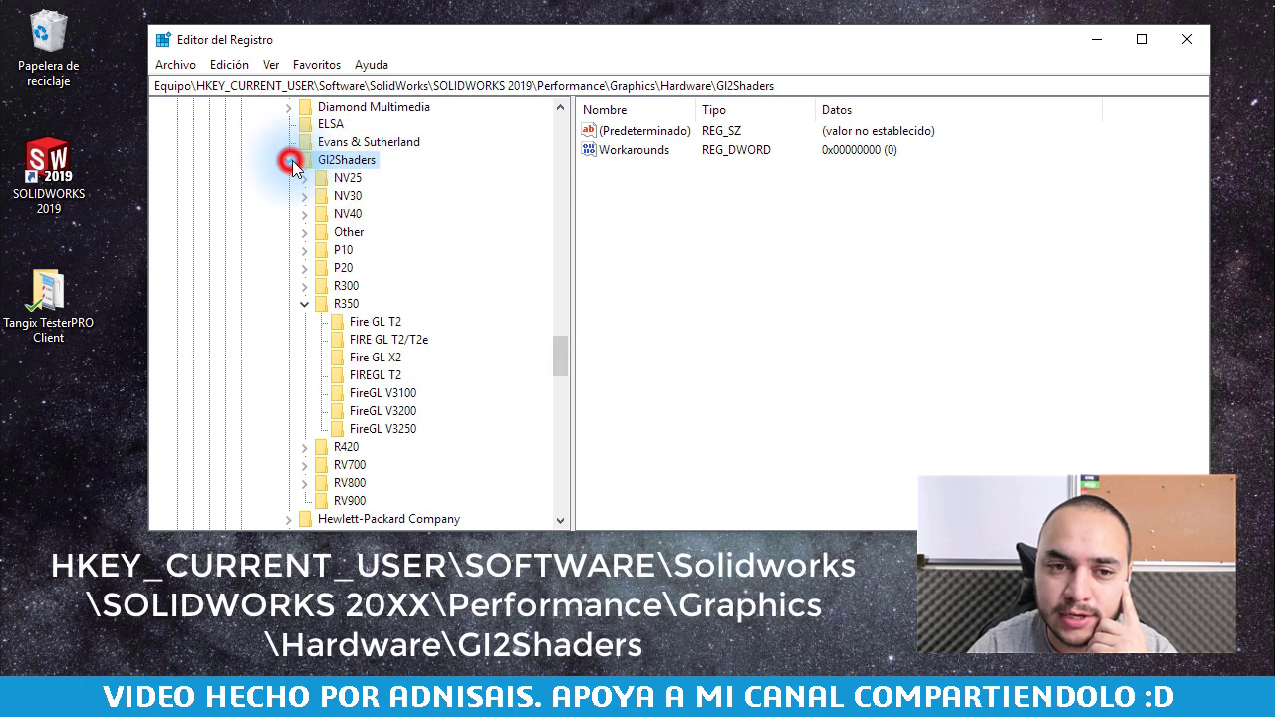
{"action": "left_click", "coordinate": [303, 303]}
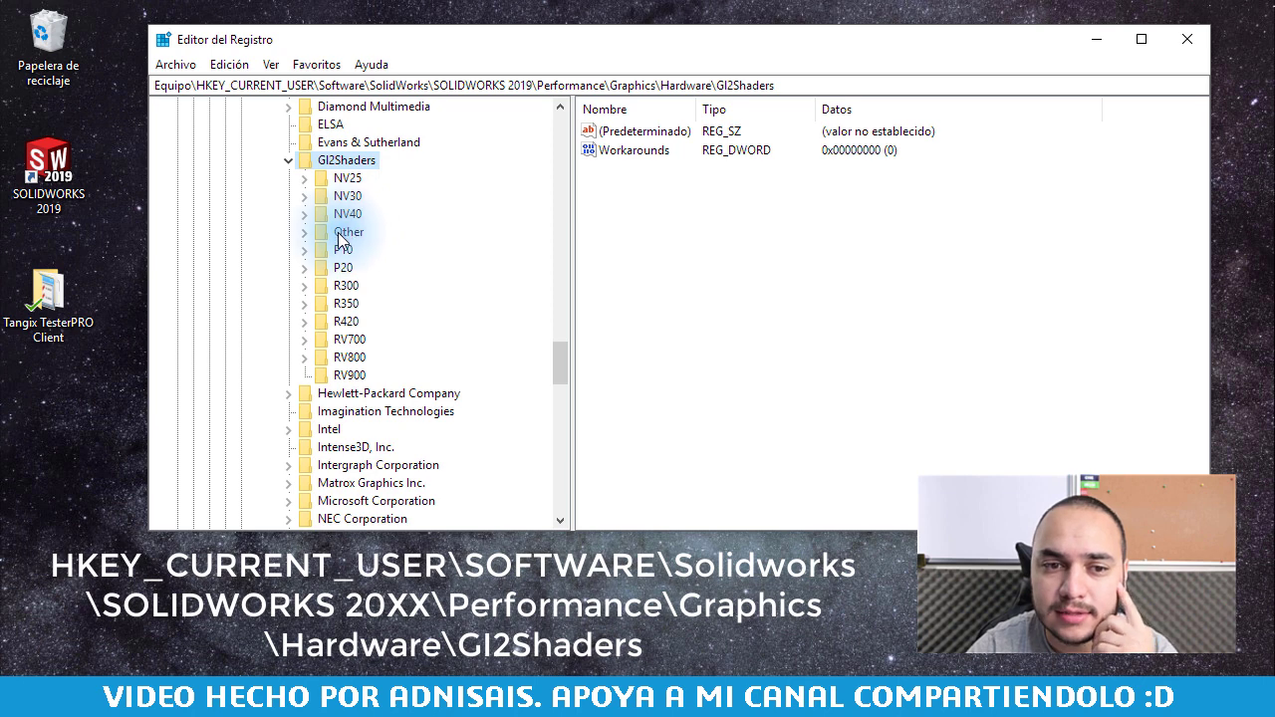
{"action": "left_click", "coordinate": [340, 235]}
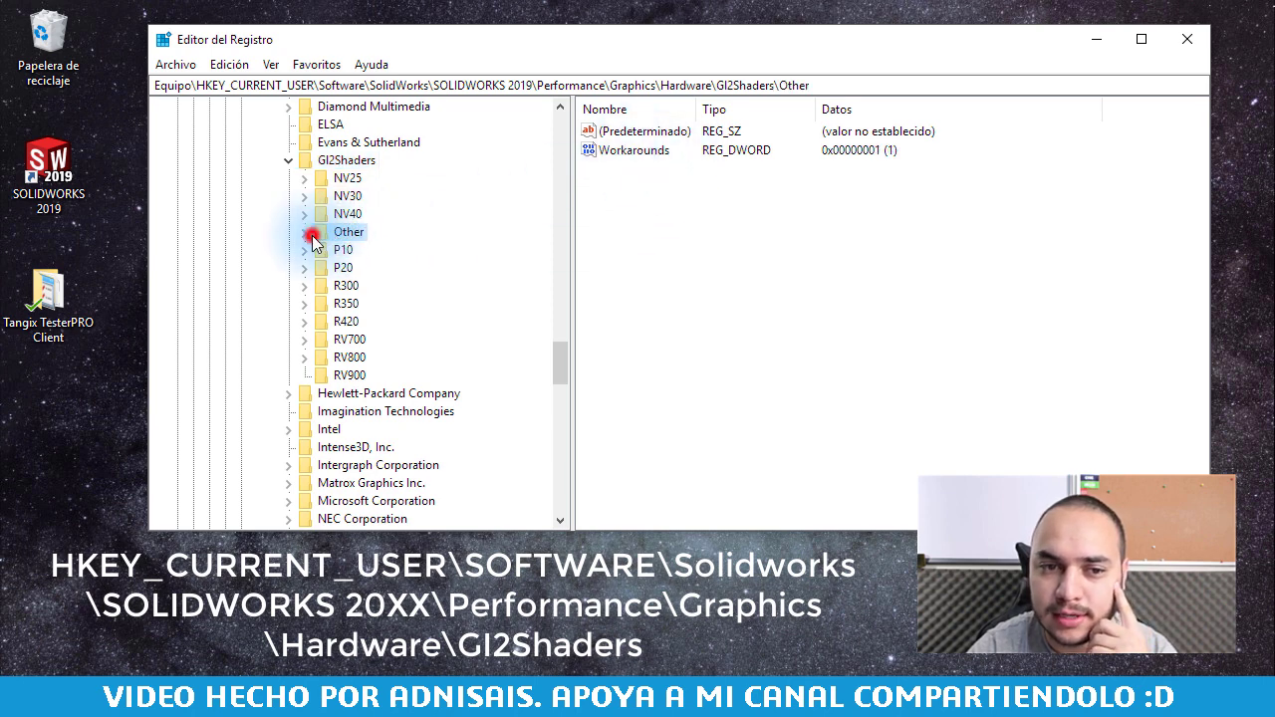
{"action": "left_click", "coordinate": [307, 235]}
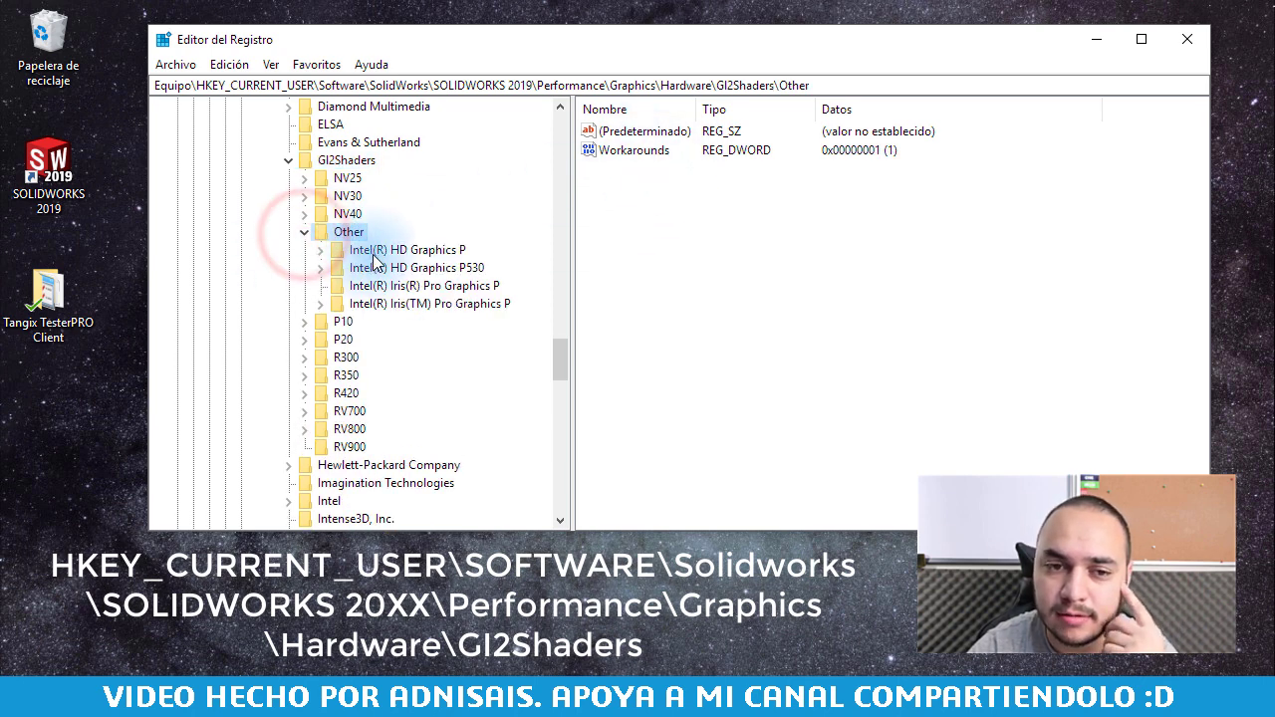
{"action": "left_click", "coordinate": [306, 236]}
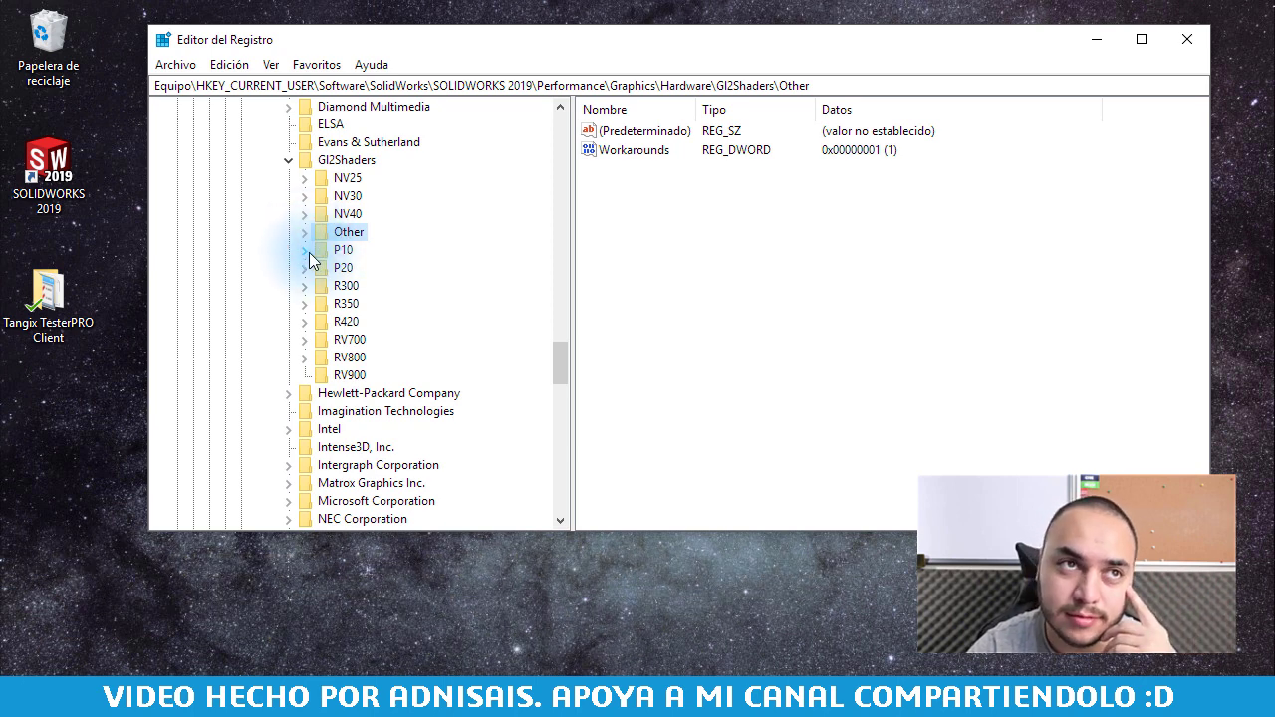
{"action": "left_click", "coordinate": [306, 250]}
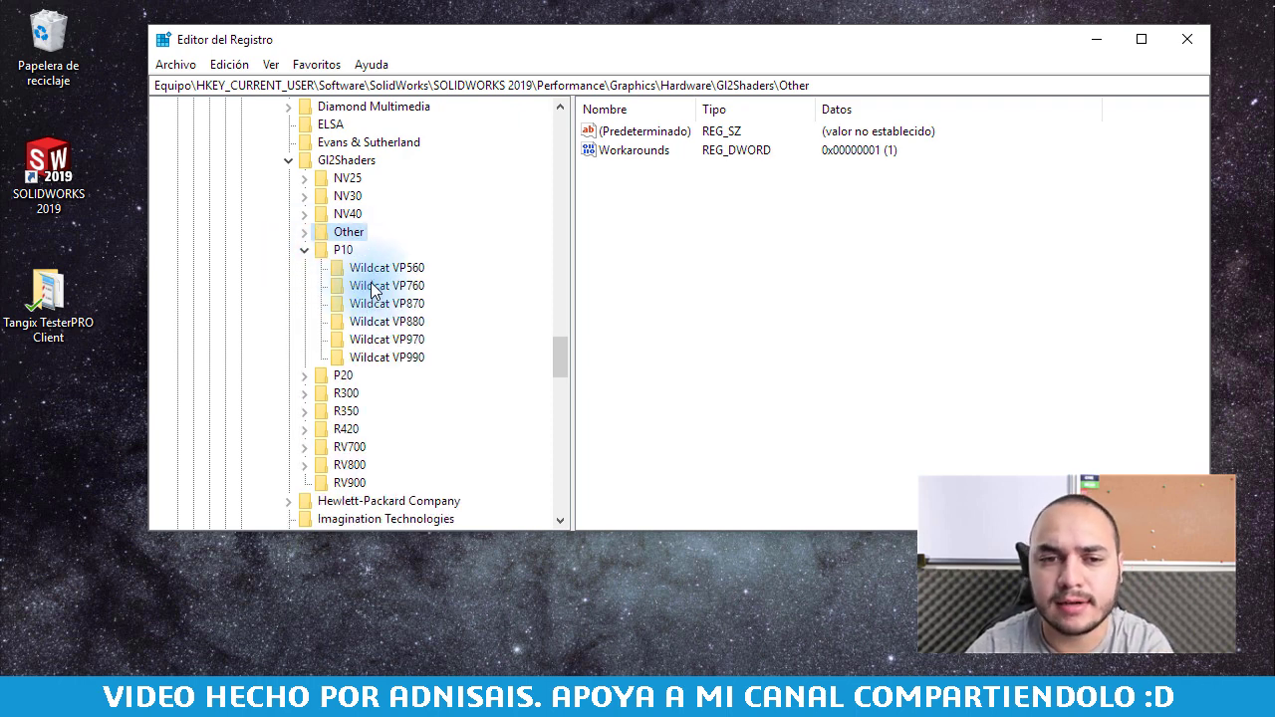
{"action": "left_click", "coordinate": [304, 250]}
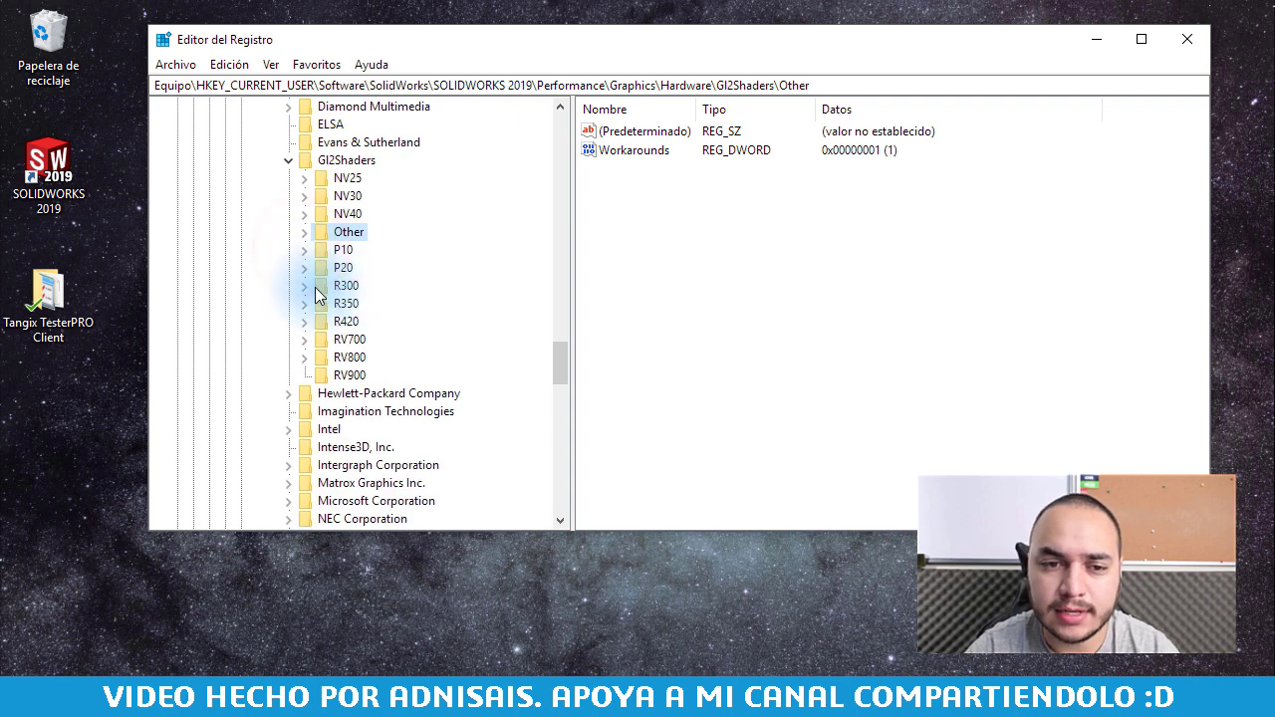
{"action": "left_click", "coordinate": [303, 286]}
{"action": "left_click", "coordinate": [304, 286]}
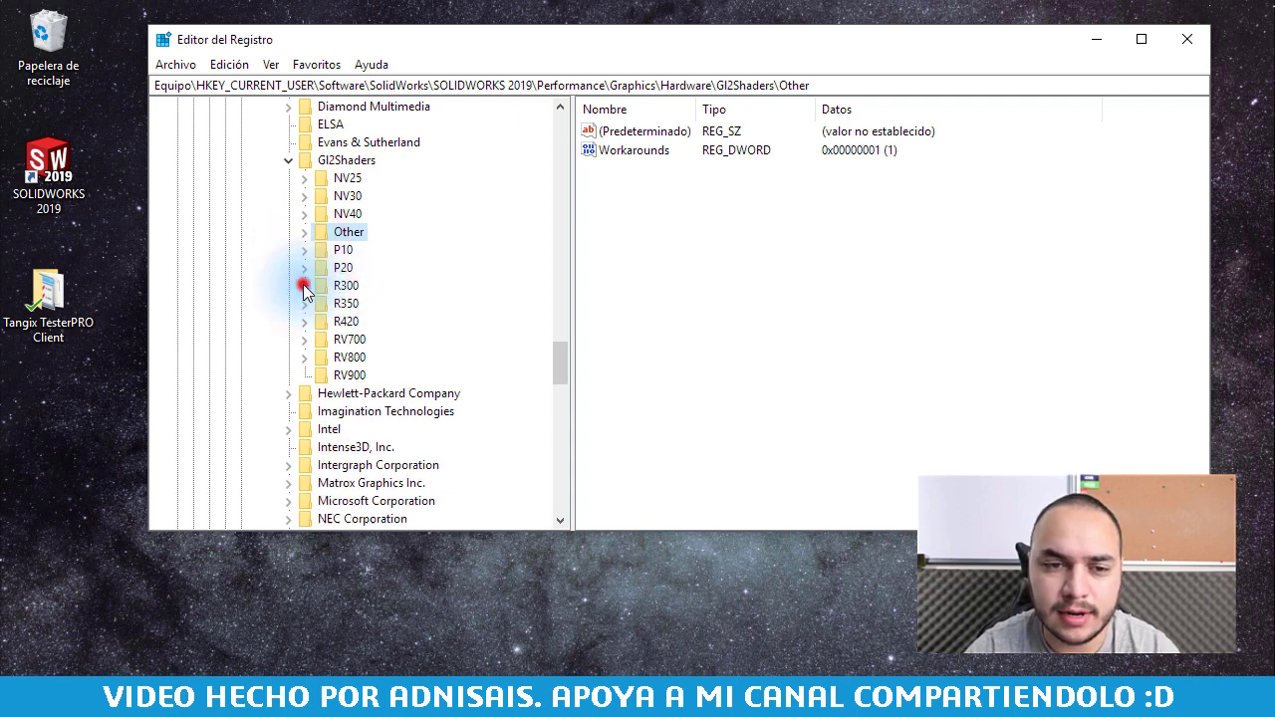
{"action": "left_click", "coordinate": [303, 321]}
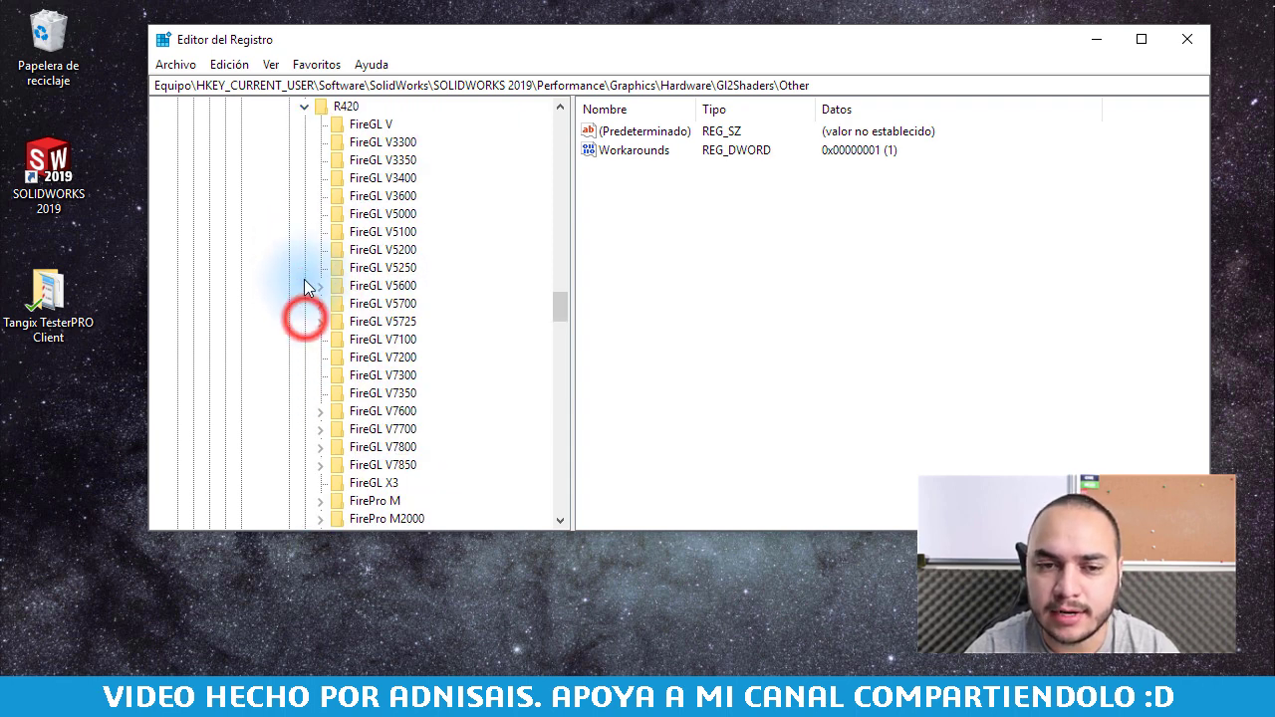
{"action": "left_click", "coordinate": [302, 108]}
- Check Other, NV25, NV40 and R420, then expand NV30 to list its Quadro FX keys
{"action": "scroll", "coordinate": [400, 158], "scroll_direction": "up", "scroll_amount": 5}
{"action": "scroll", "coordinate": [427, 302], "scroll_direction": "up", "scroll_amount": 2}
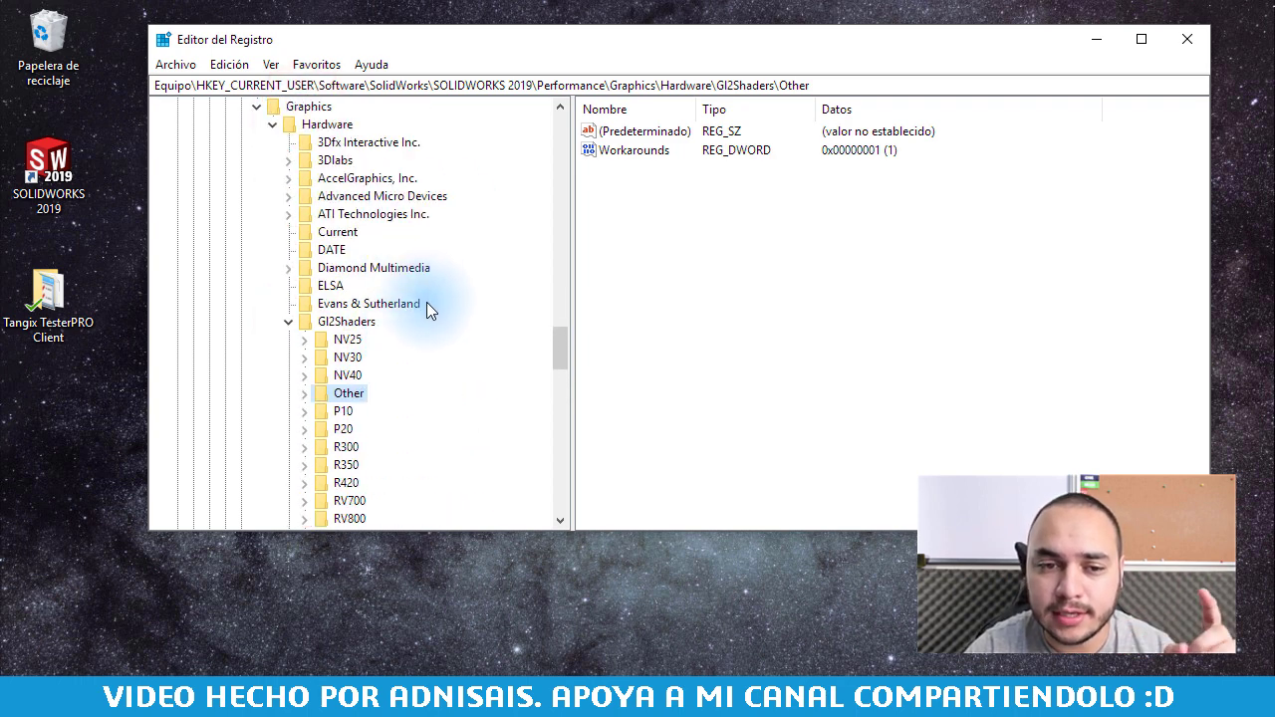
{"action": "scroll", "coordinate": [426, 310], "scroll_direction": "down", "scroll_amount": 2}
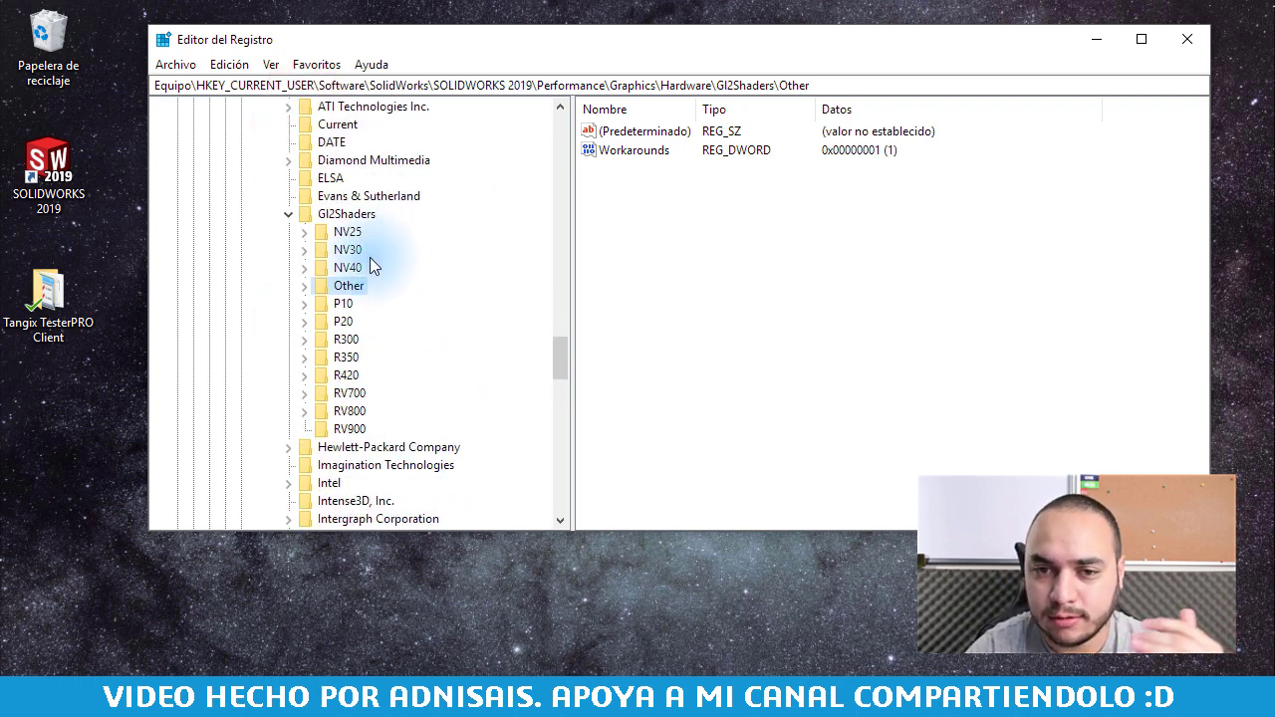
{"action": "left_click", "coordinate": [305, 285]}
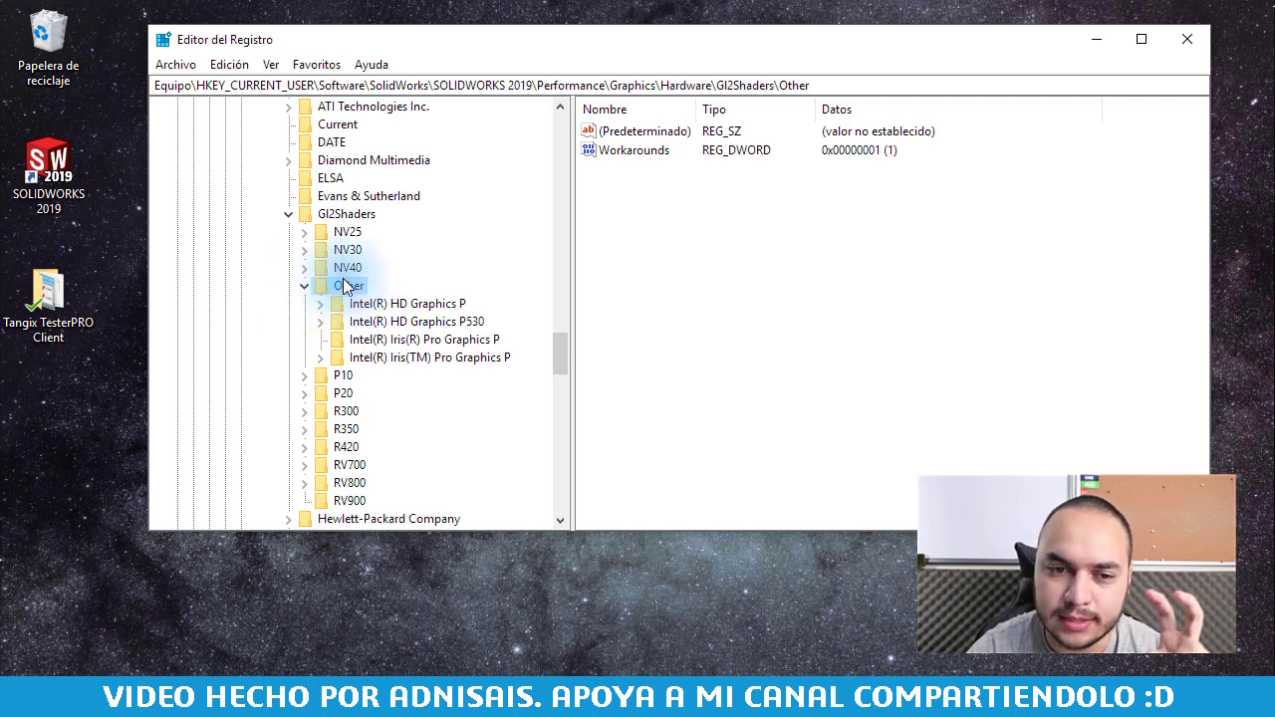
{"action": "left_click", "coordinate": [305, 286]}
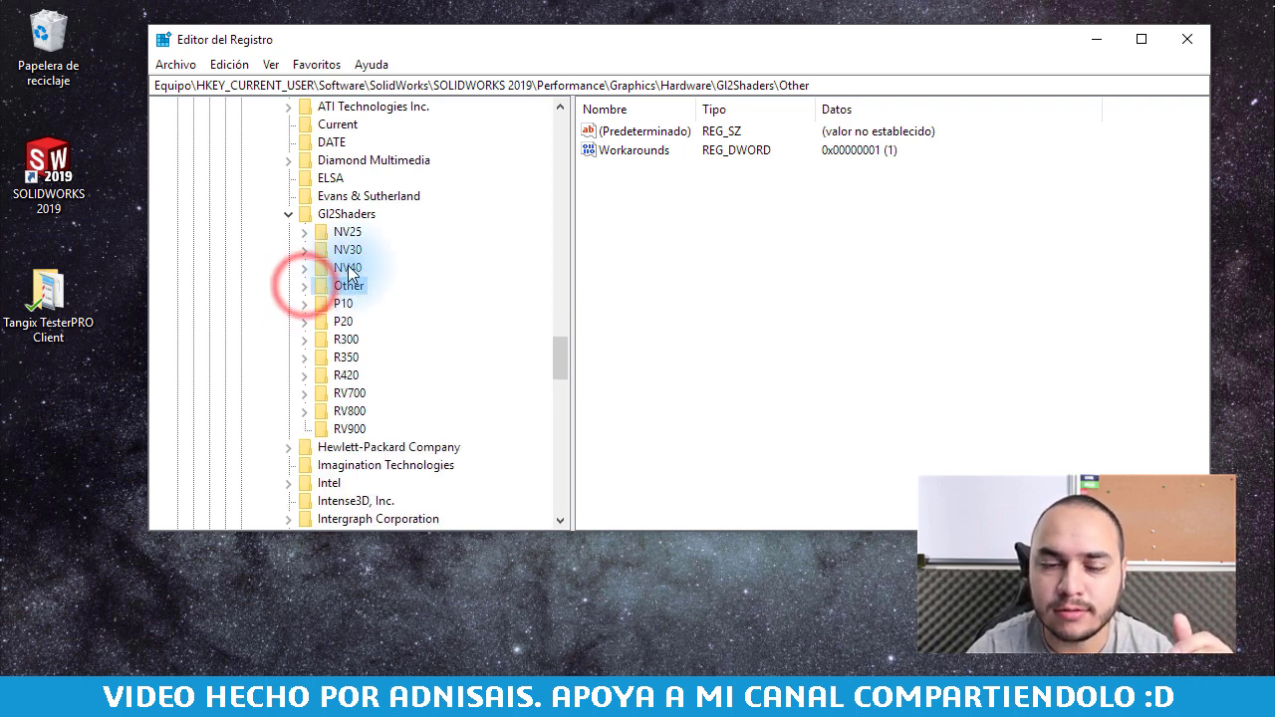
{"action": "left_click", "coordinate": [311, 233]}
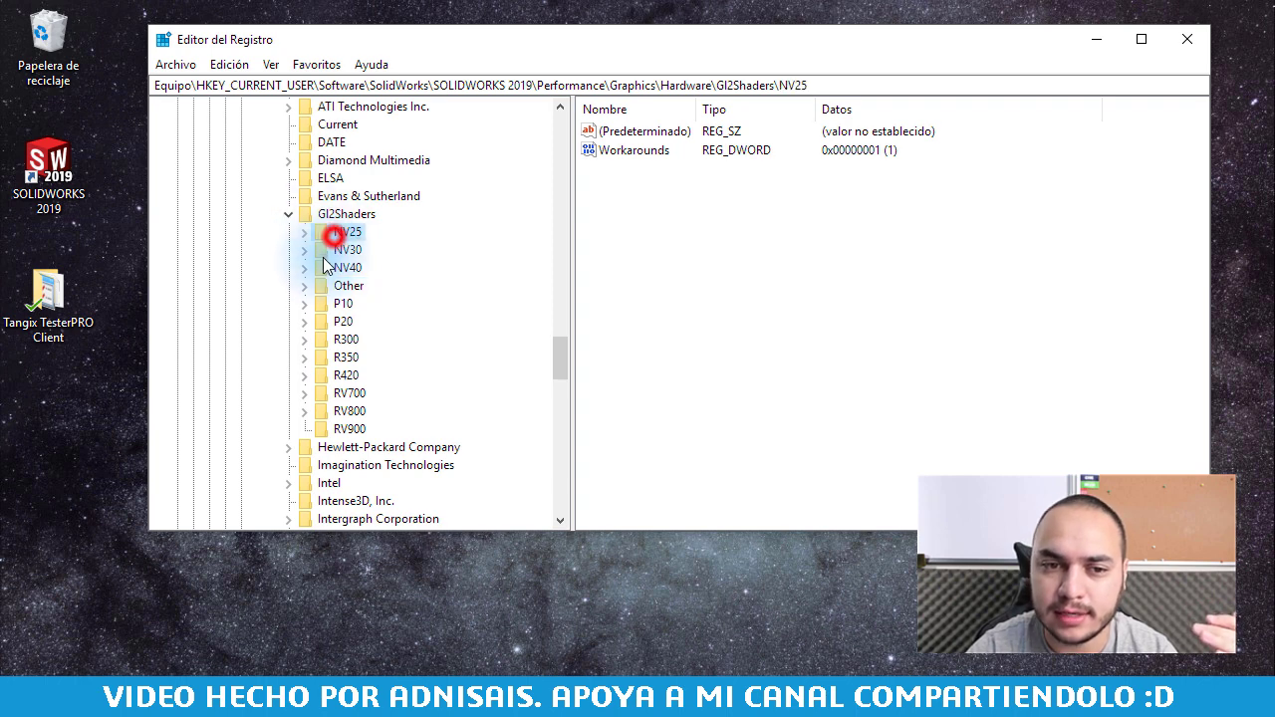
{"action": "left_click", "coordinate": [315, 267]}
{"action": "left_click", "coordinate": [304, 267]}
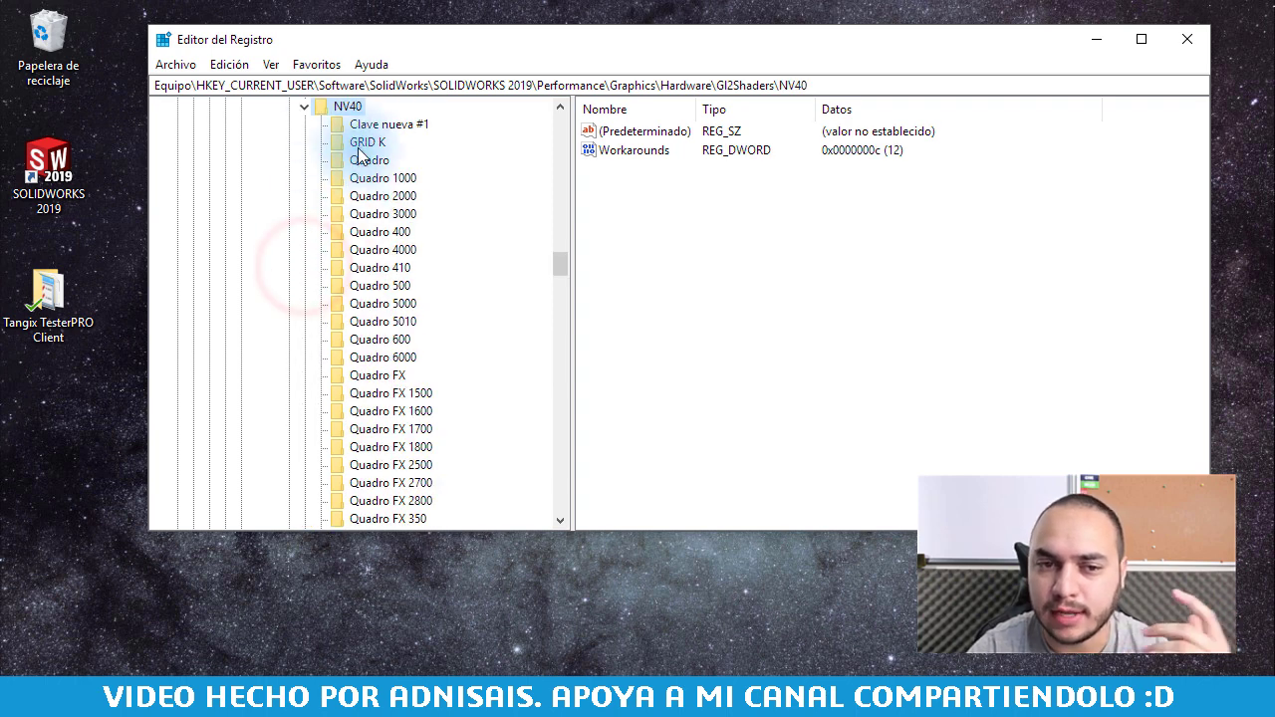
{"action": "left_click", "coordinate": [304, 106]}
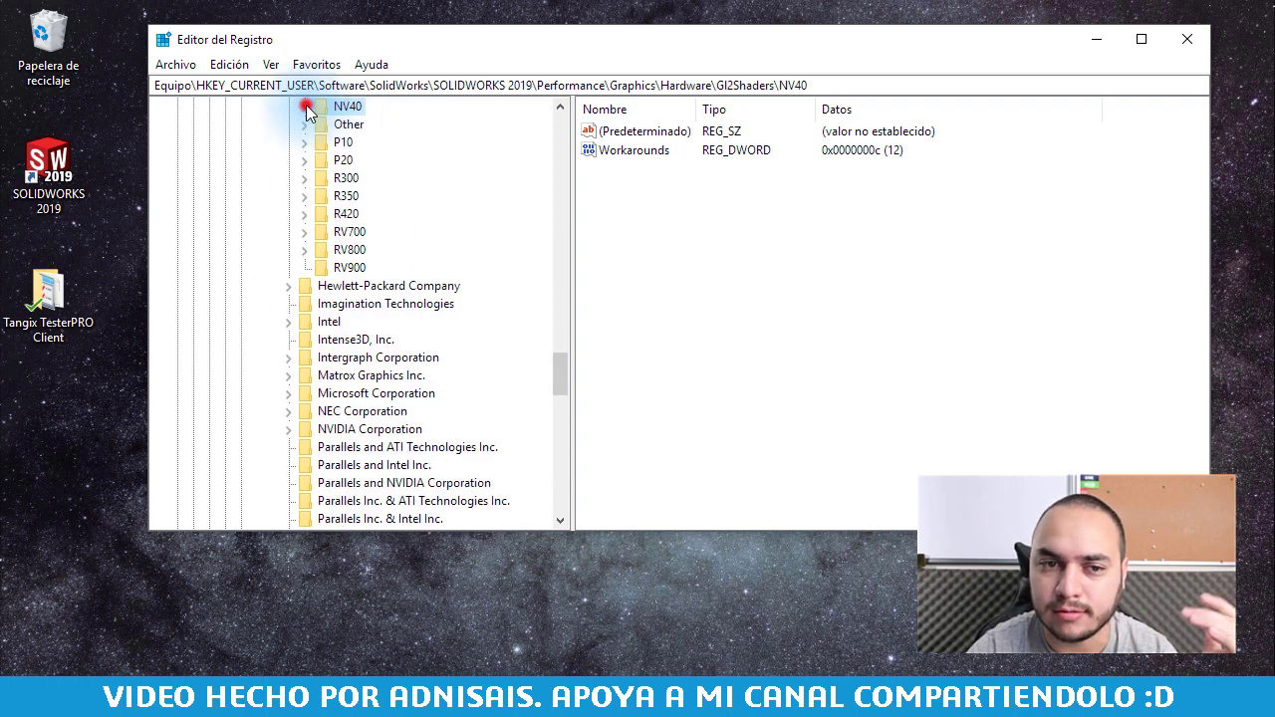
{"action": "left_click", "coordinate": [304, 213]}
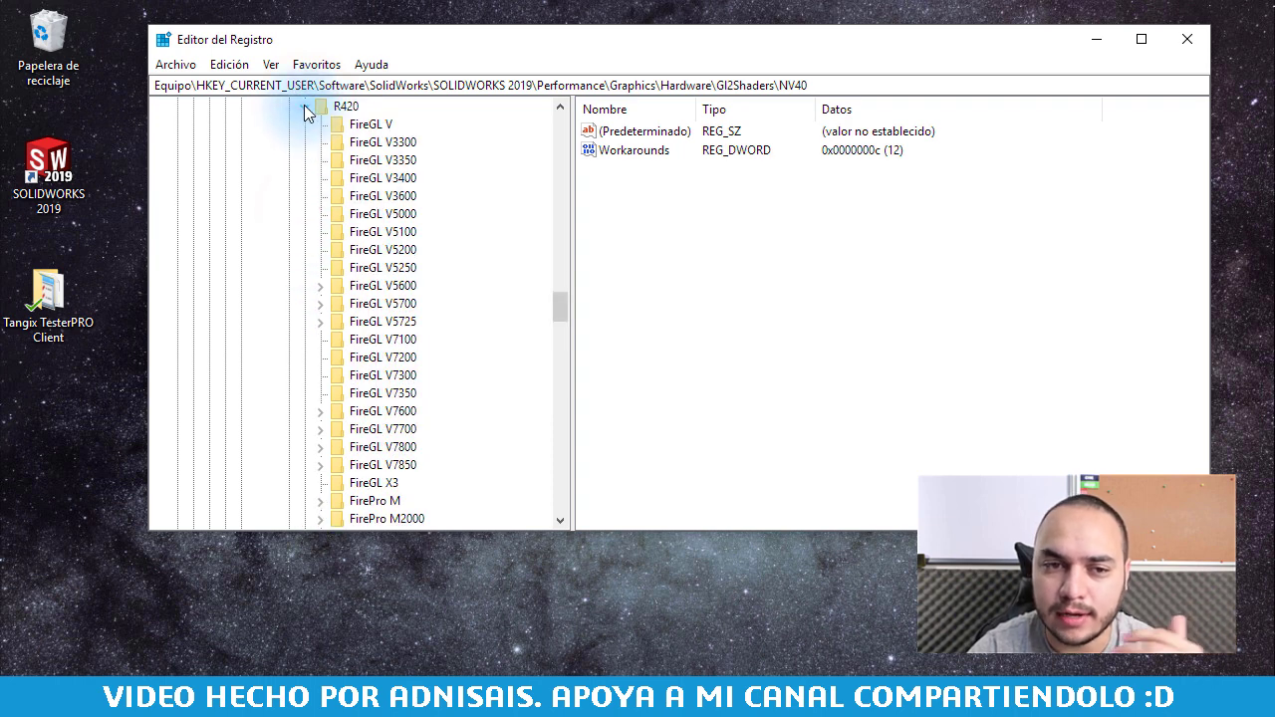
{"action": "left_click", "coordinate": [304, 106]}
{"action": "scroll", "coordinate": [381, 139], "scroll_direction": "up", "scroll_amount": 3}
{"action": "scroll", "coordinate": [389, 189], "scroll_direction": "up", "scroll_amount": 1}
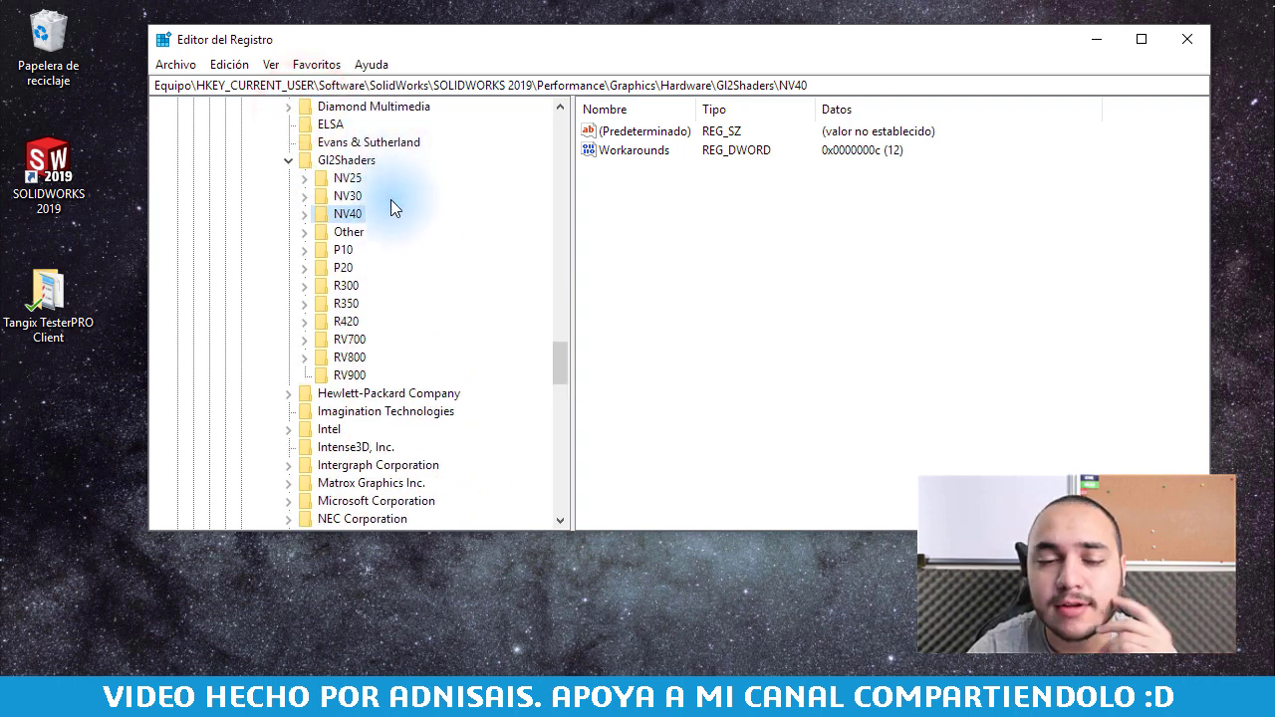
{"action": "scroll", "coordinate": [395, 221], "scroll_direction": "up", "scroll_amount": 1}
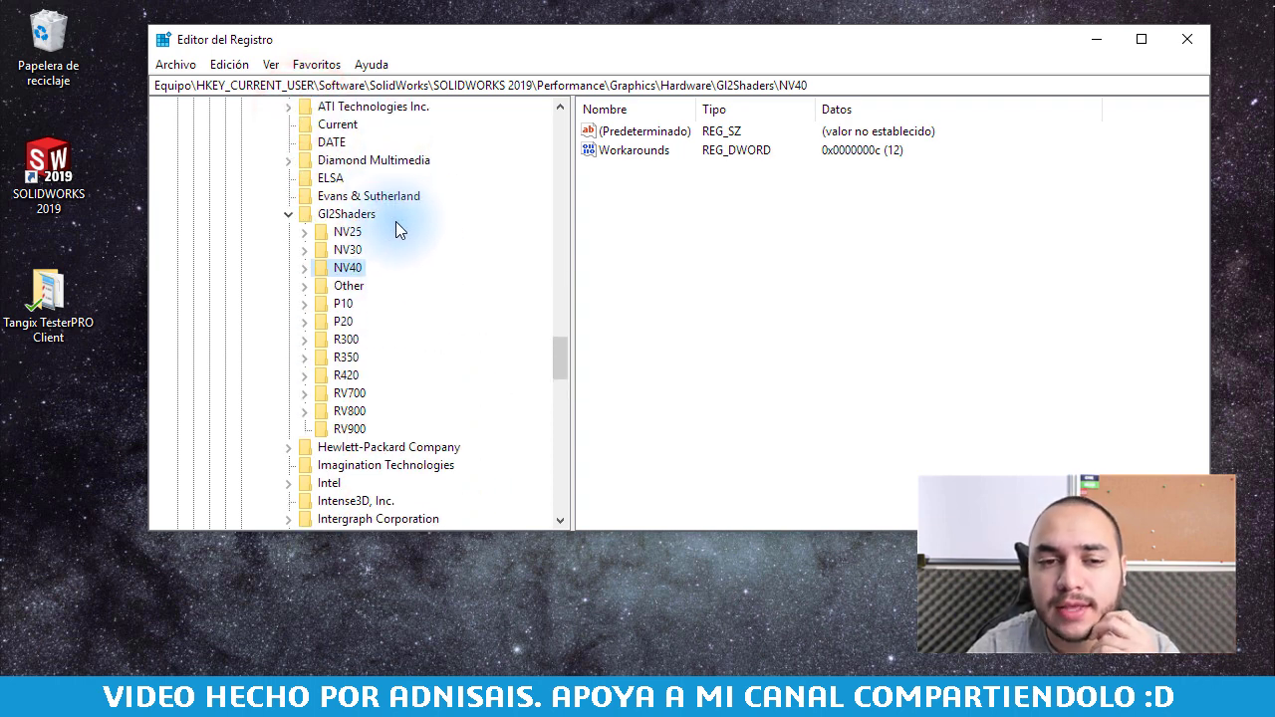
{"action": "left_click", "coordinate": [305, 250]}
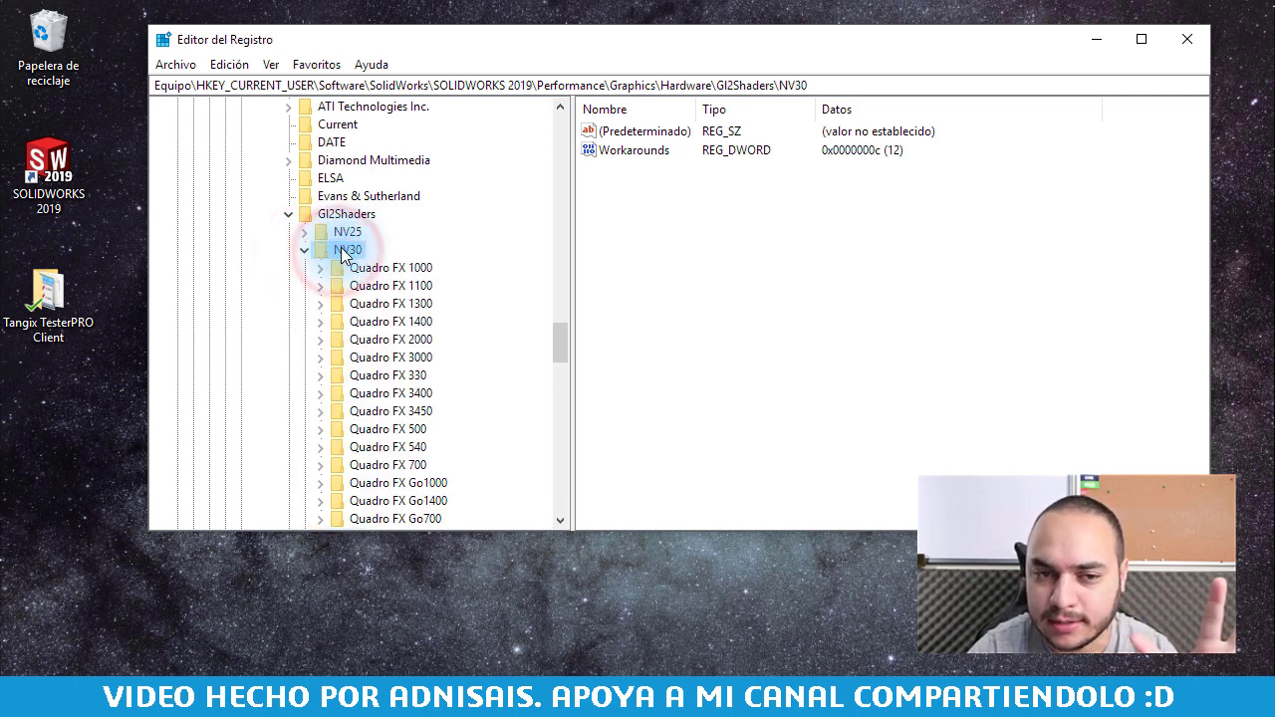
- Create a Nuevo > Clave key under NV30 named Quadro M1200 from the pasted GPU name
{"action": "right_click", "coordinate": [329, 249]}
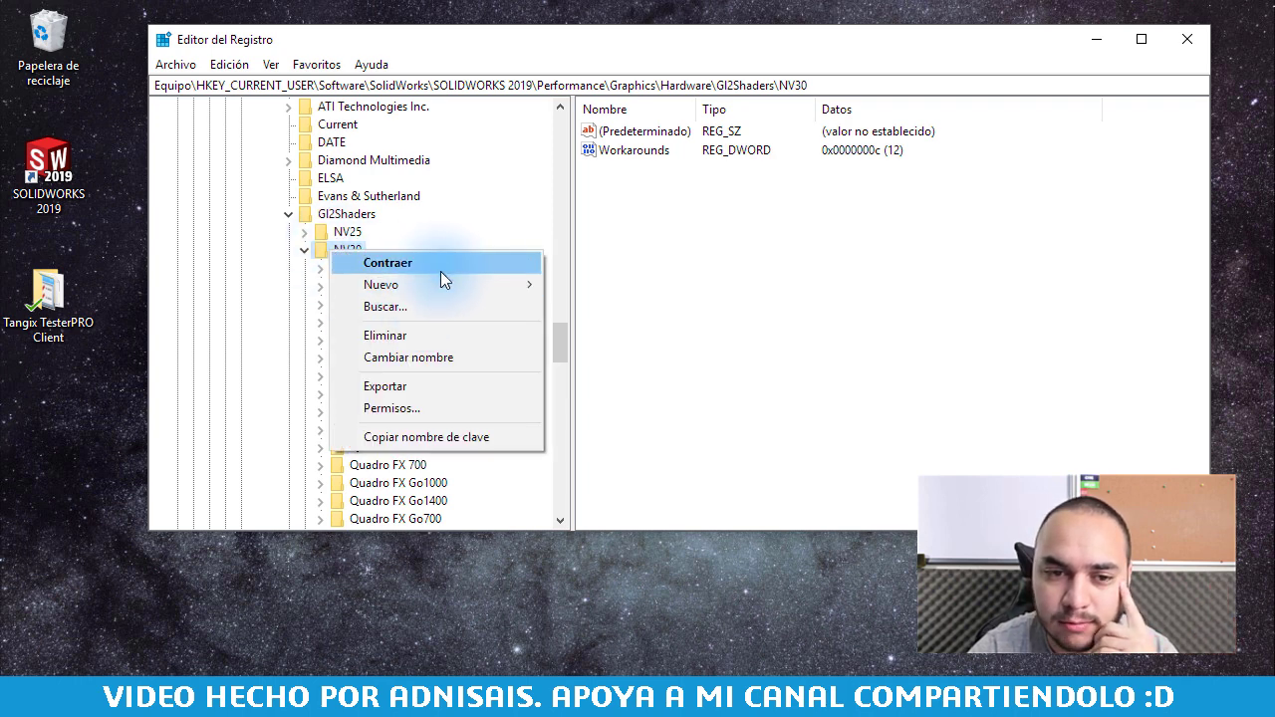
{"action": "mouse_move", "coordinate": [389, 284]}
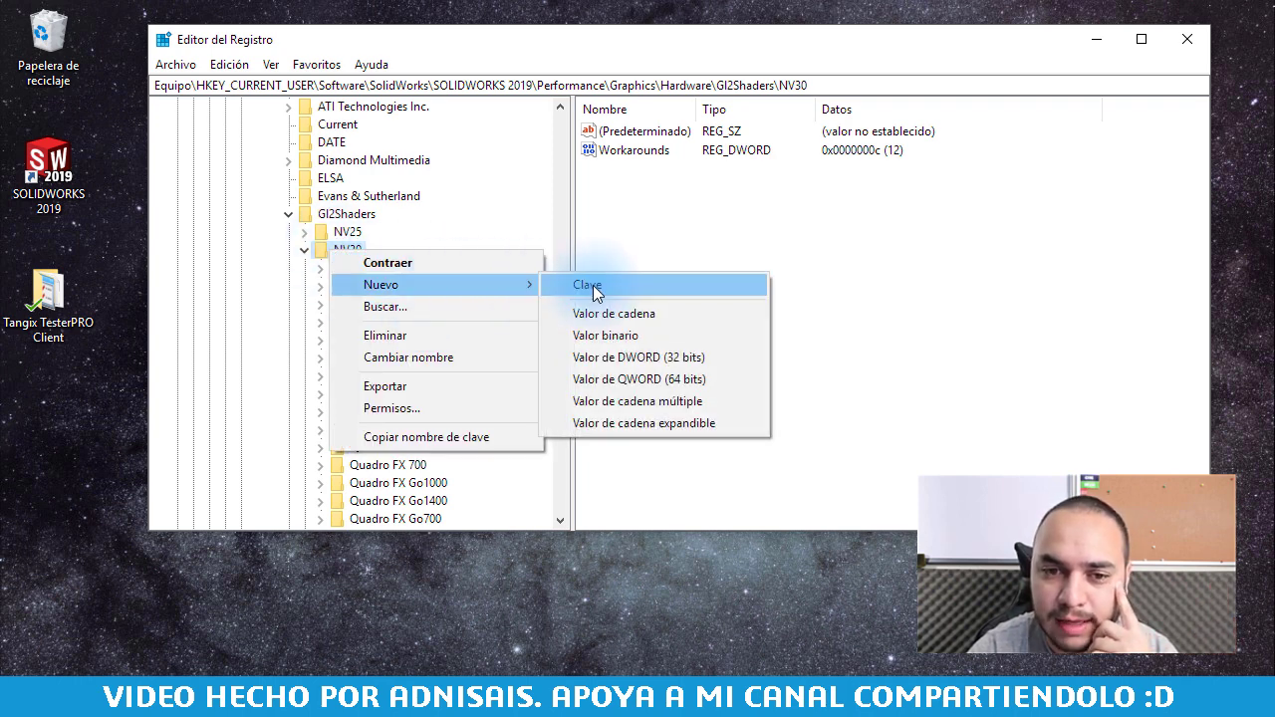
{"action": "left_click", "coordinate": [604, 285]}
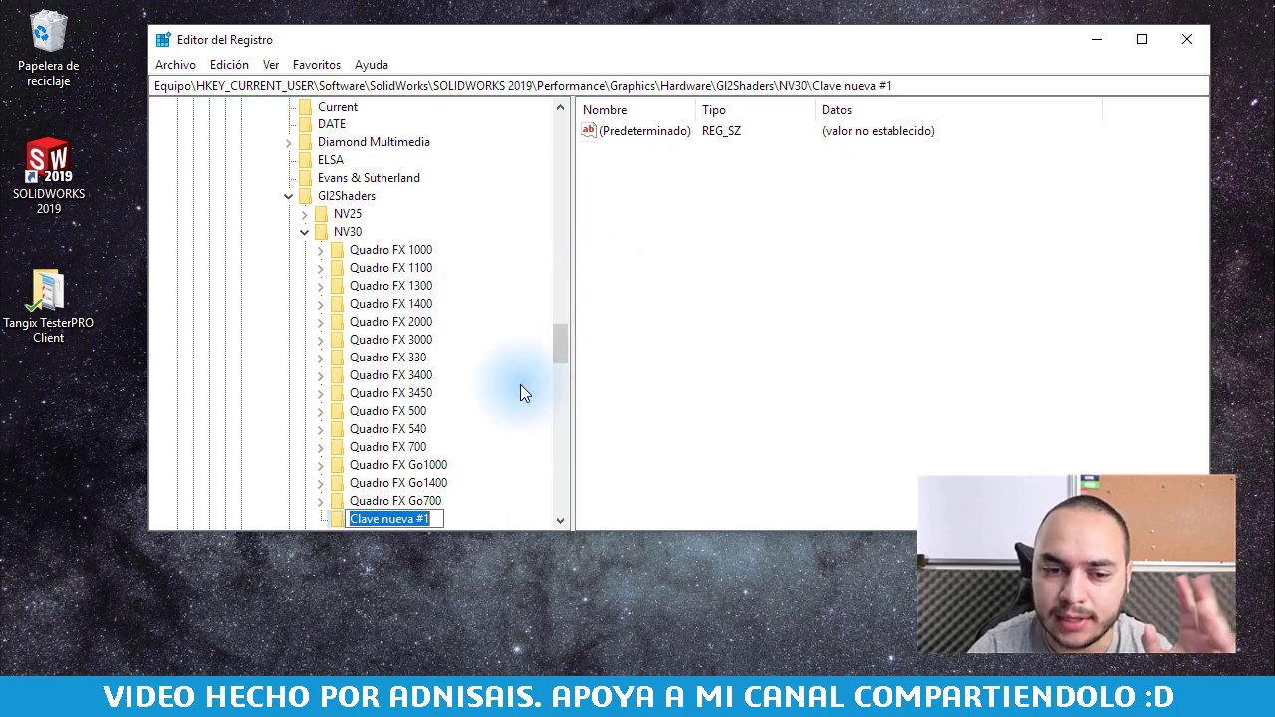
{"action": "type", "text": "Quadro M1200/PCIe/SSE2"}
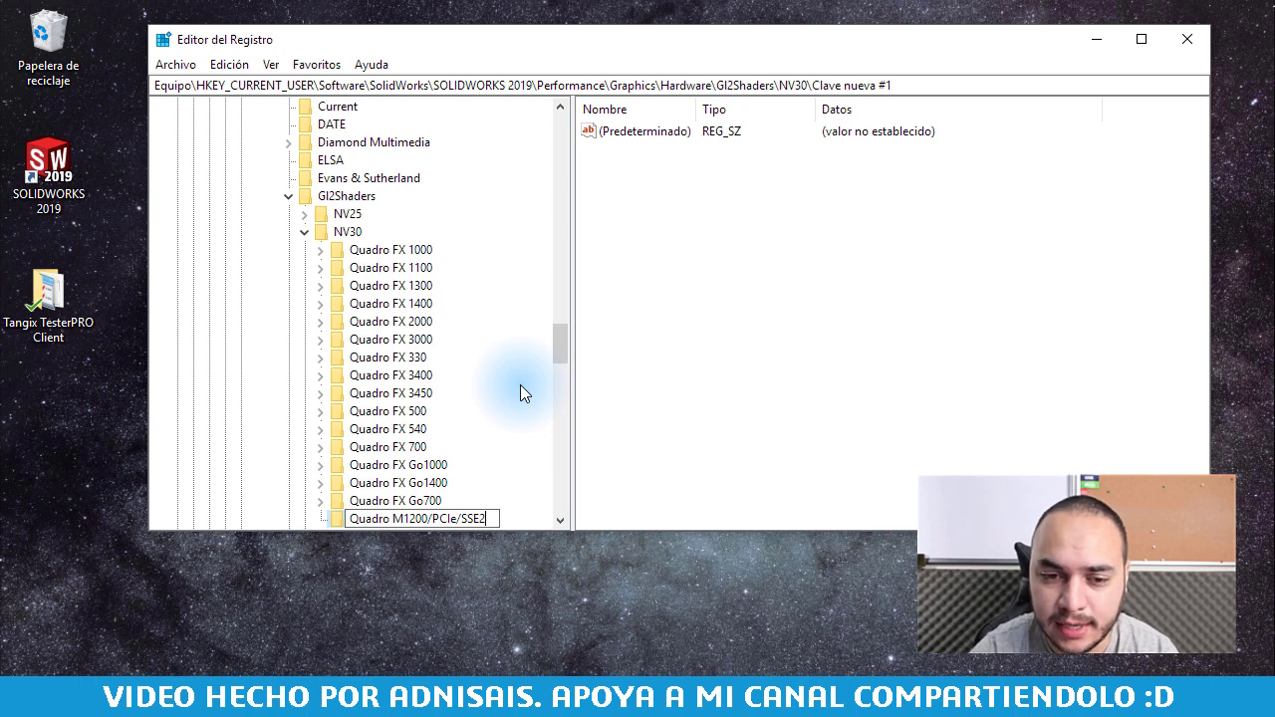
{"action": "key", "text": "BackSpace"}
{"action": "key", "text": "BackSpace"}
{"action": "key", "text": "BackSpace"}
{"action": "key", "text": "BackSpace"}
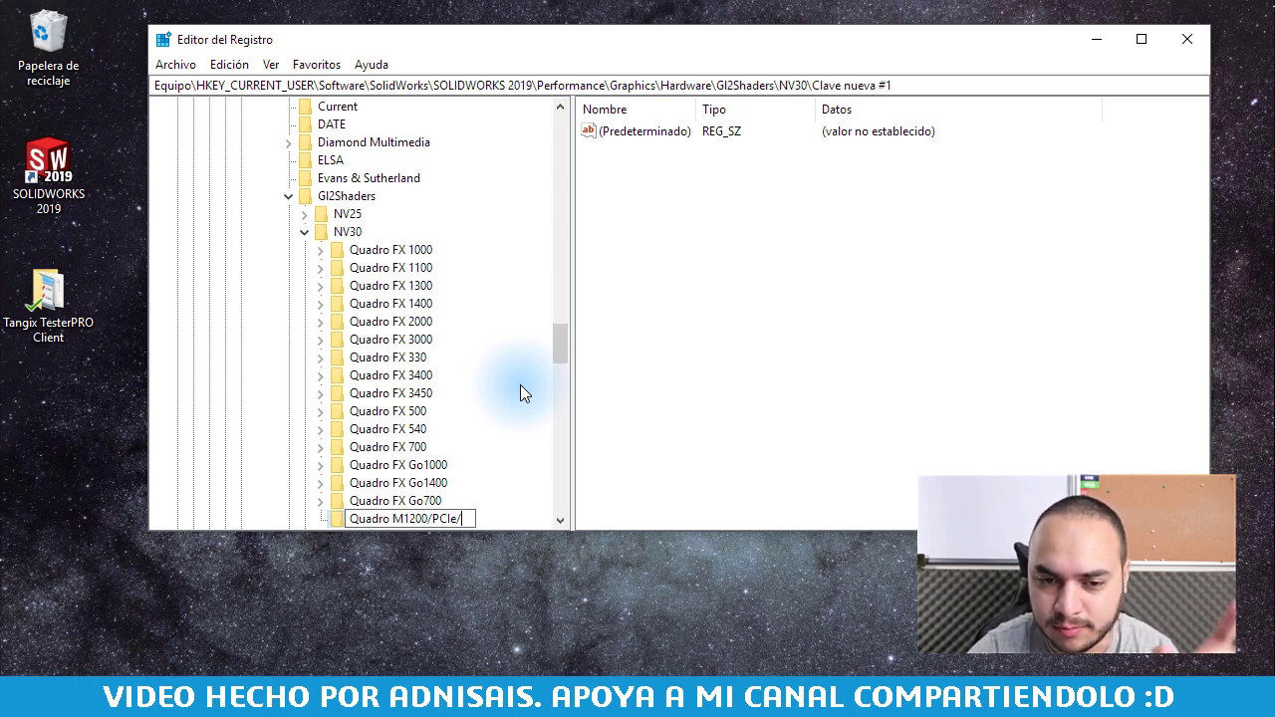
{"action": "key", "text": "BackSpace"}
{"action": "key", "text": "BackSpace"}
{"action": "key", "text": "BackSpace"}
{"action": "key", "text": "BackSpace"}
{"action": "key", "text": "BackSpace"}
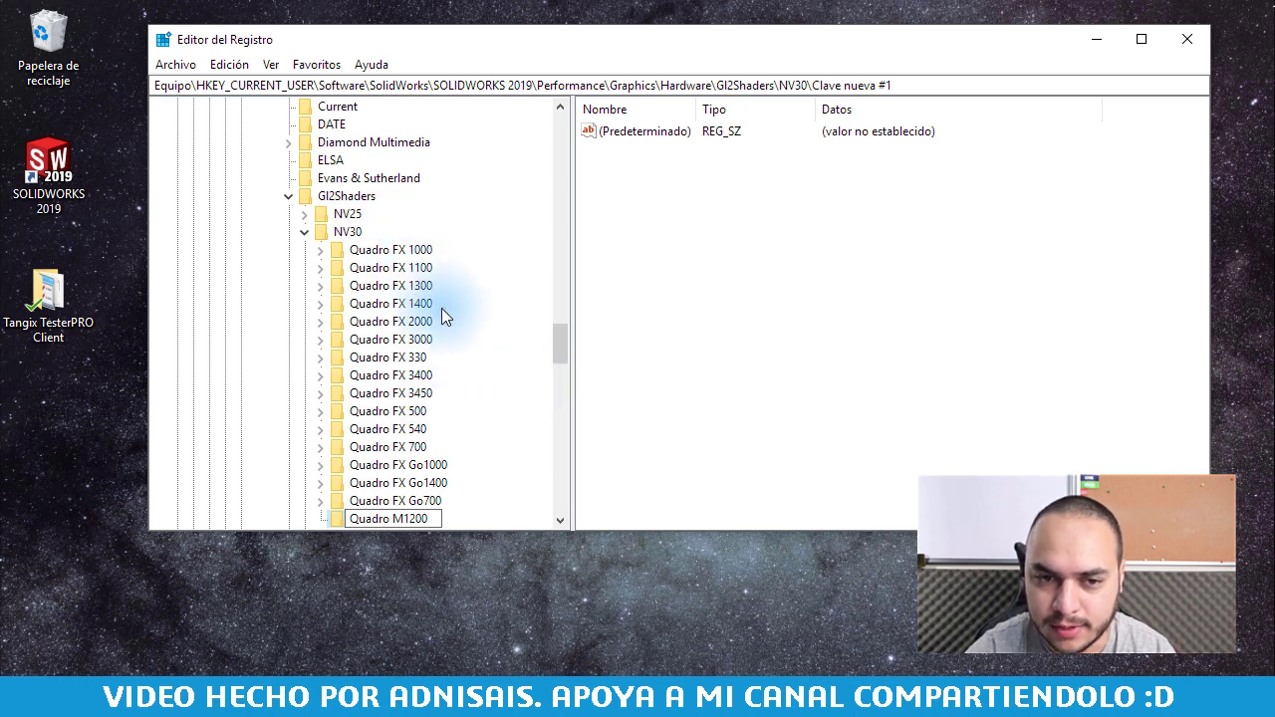
{"action": "left_click", "coordinate": [478, 489]}
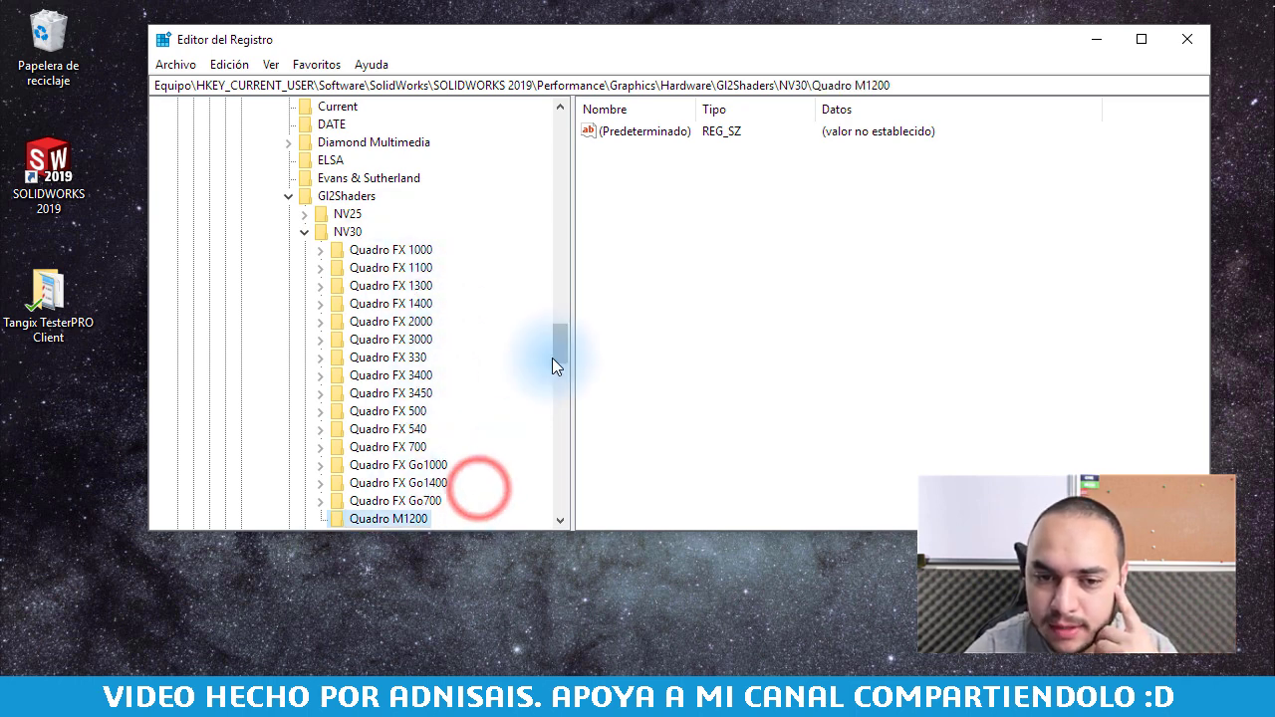
{"action": "left_click_drag", "start_coordinate": [555, 353], "coordinate": [558, 360]}
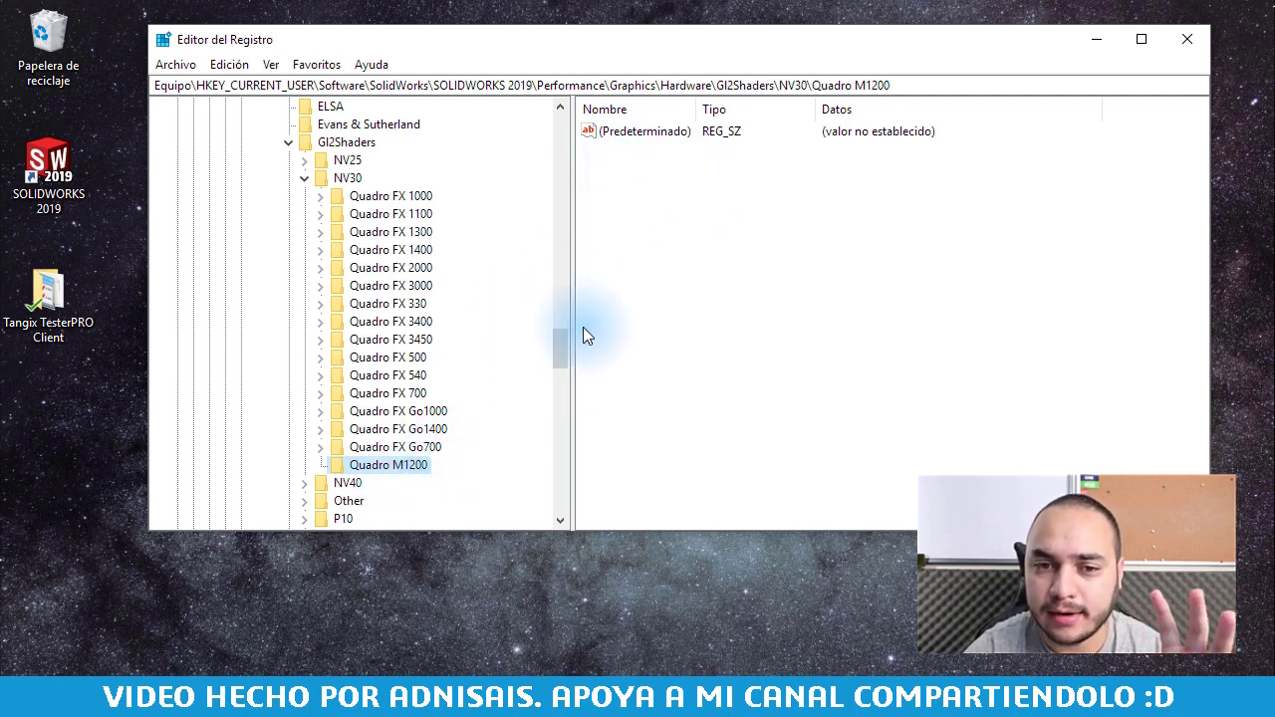
{"action": "left_click", "coordinate": [657, 163]}
{"action": "left_click", "coordinate": [411, 286]}
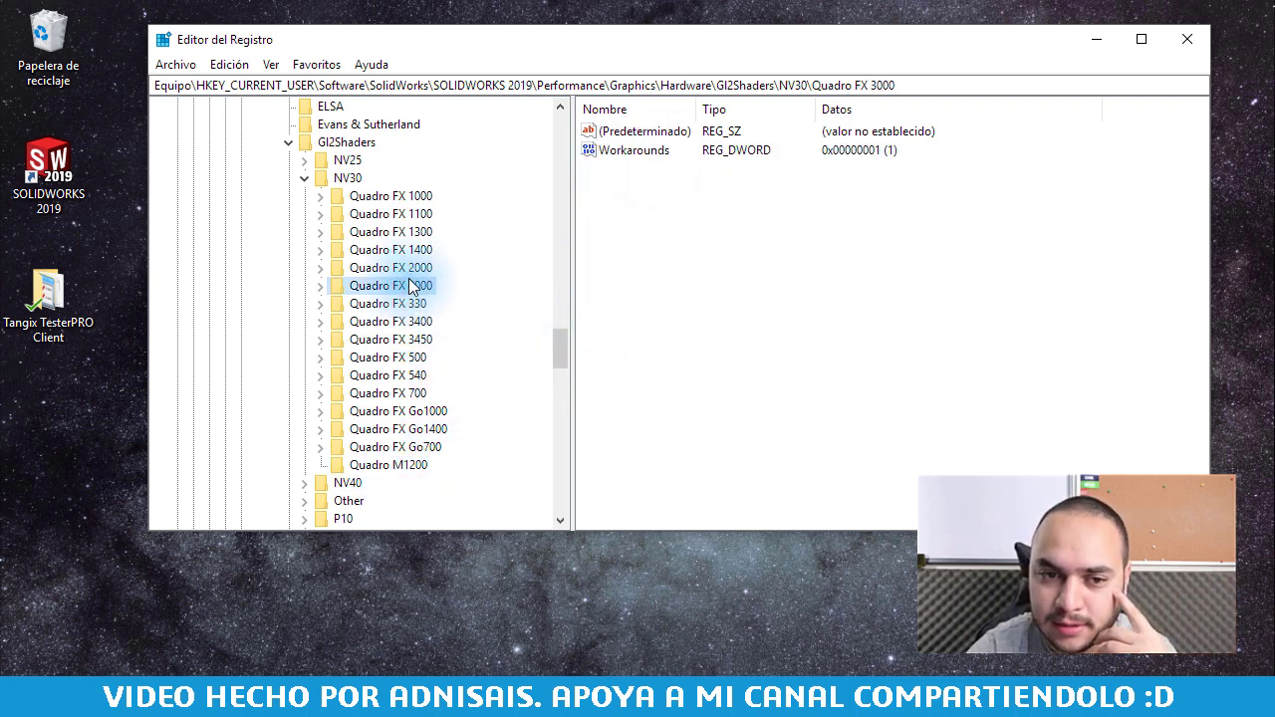
{"action": "left_click", "coordinate": [403, 322]}
{"action": "left_click", "coordinate": [407, 340]}
{"action": "left_click", "coordinate": [408, 376]}
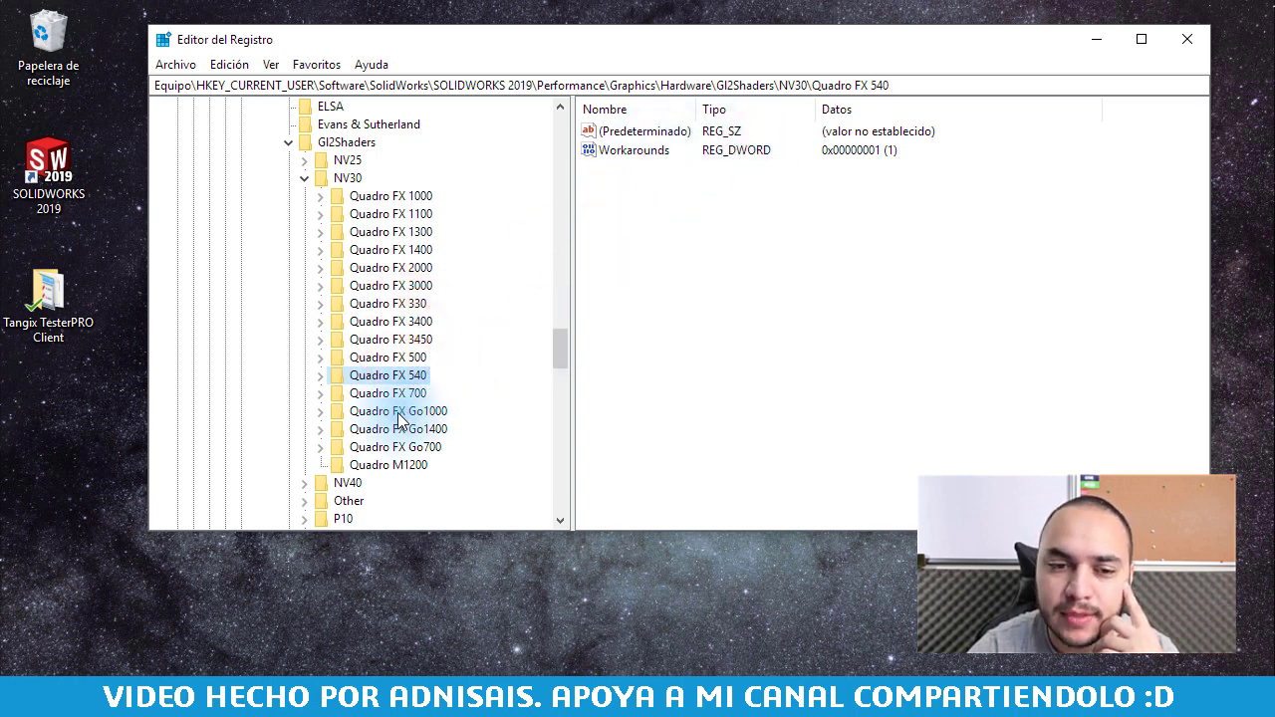
{"action": "left_click", "coordinate": [394, 467]}
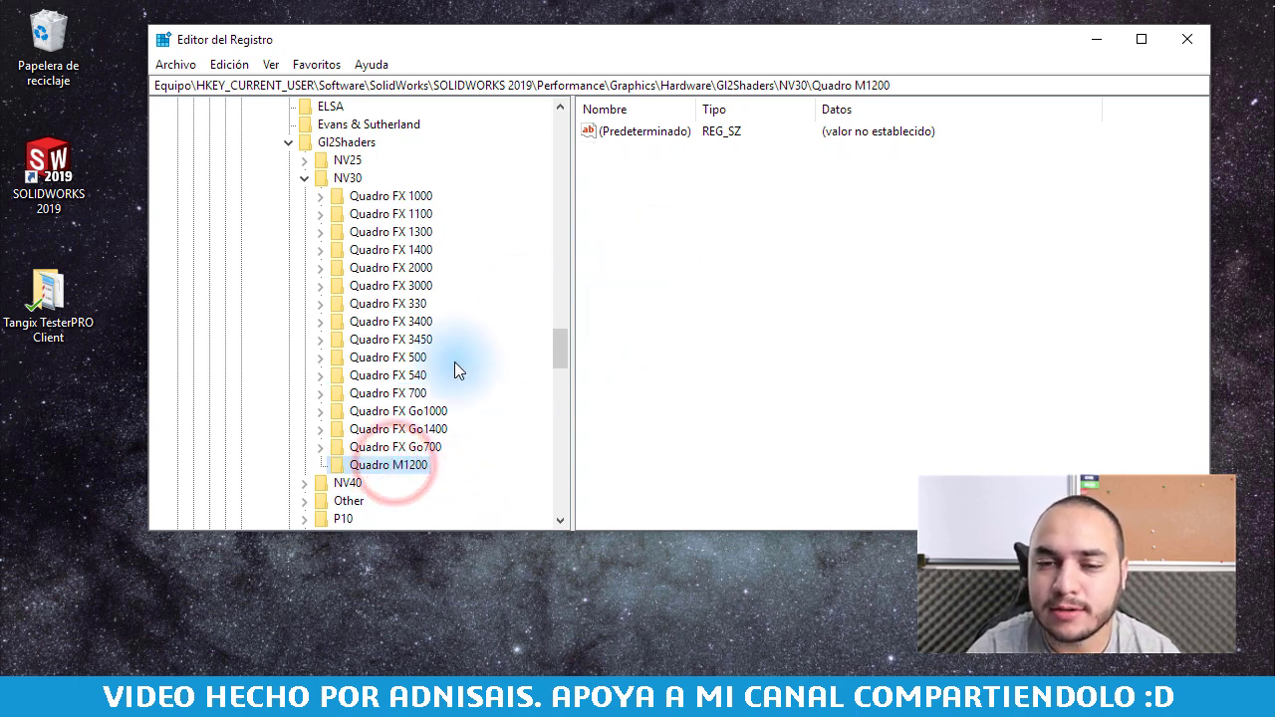
- Create a Valor de DWORD (32 bits) named workarounds in the Quadro M1200 key
{"action": "right_click", "coordinate": [653, 207]}
{"action": "left_click", "coordinate": [710, 213]}
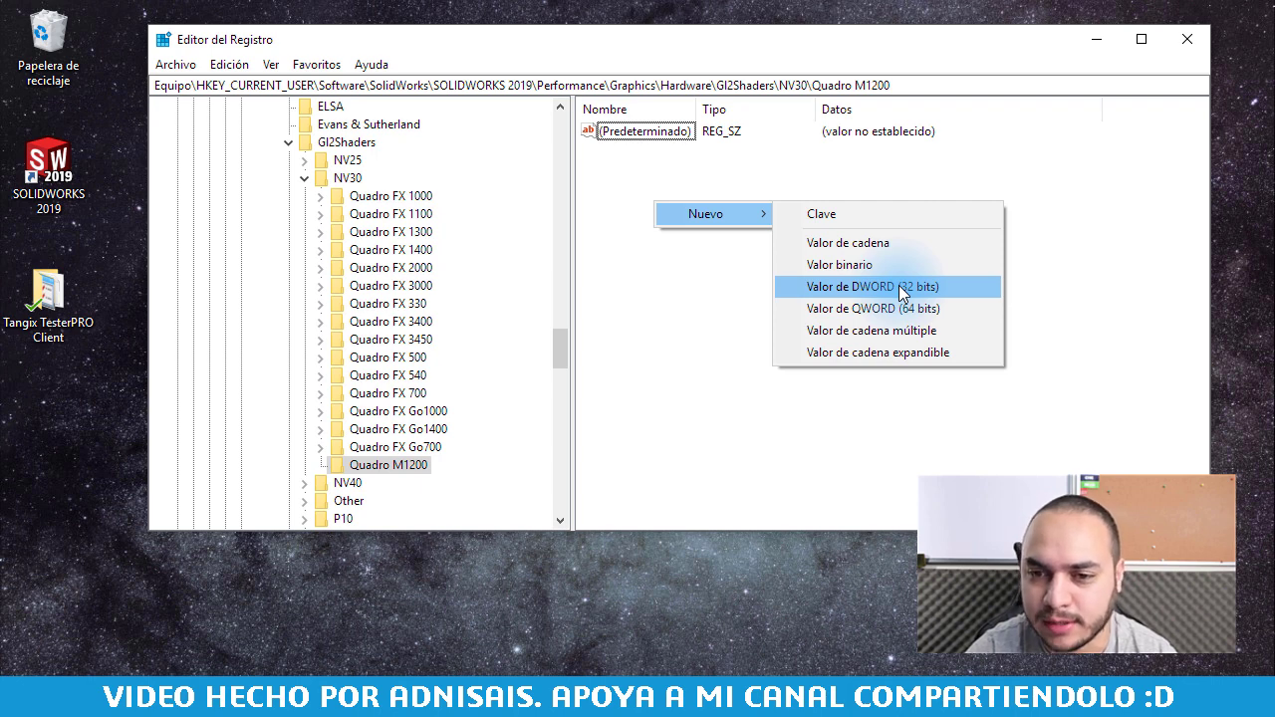
{"action": "left_click", "coordinate": [898, 285]}
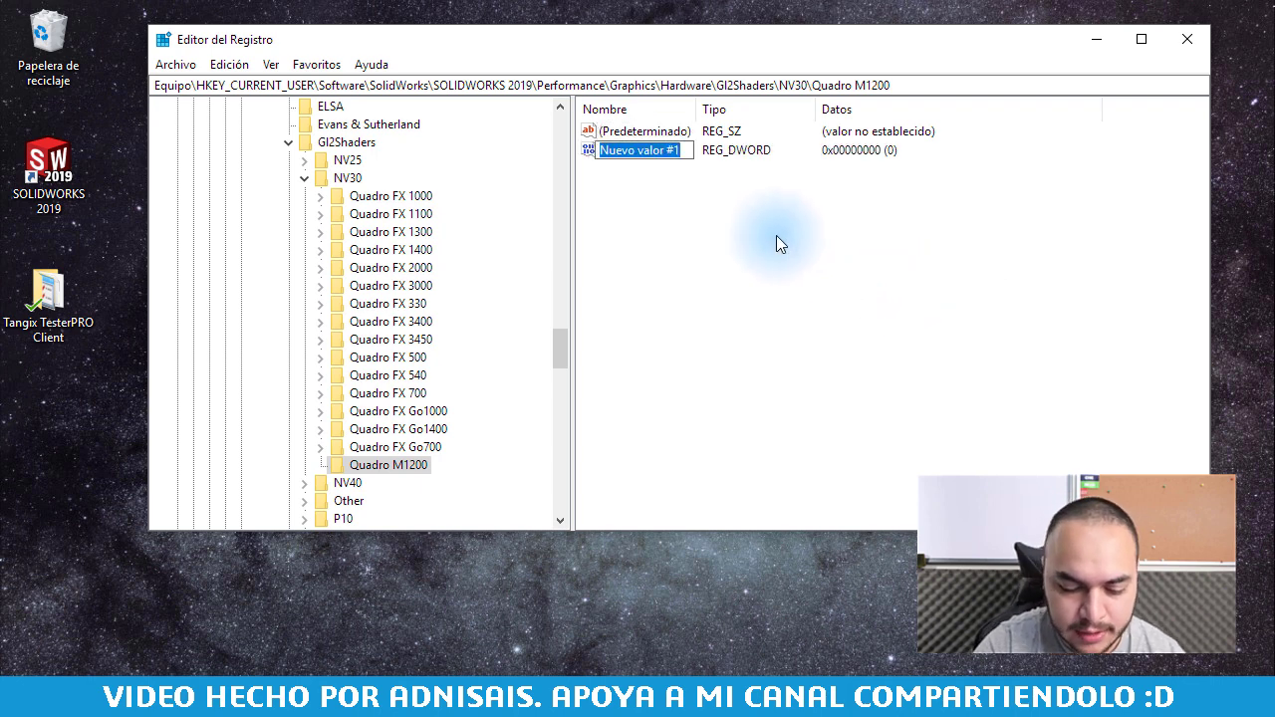
{"action": "type", "text": "workaround"}
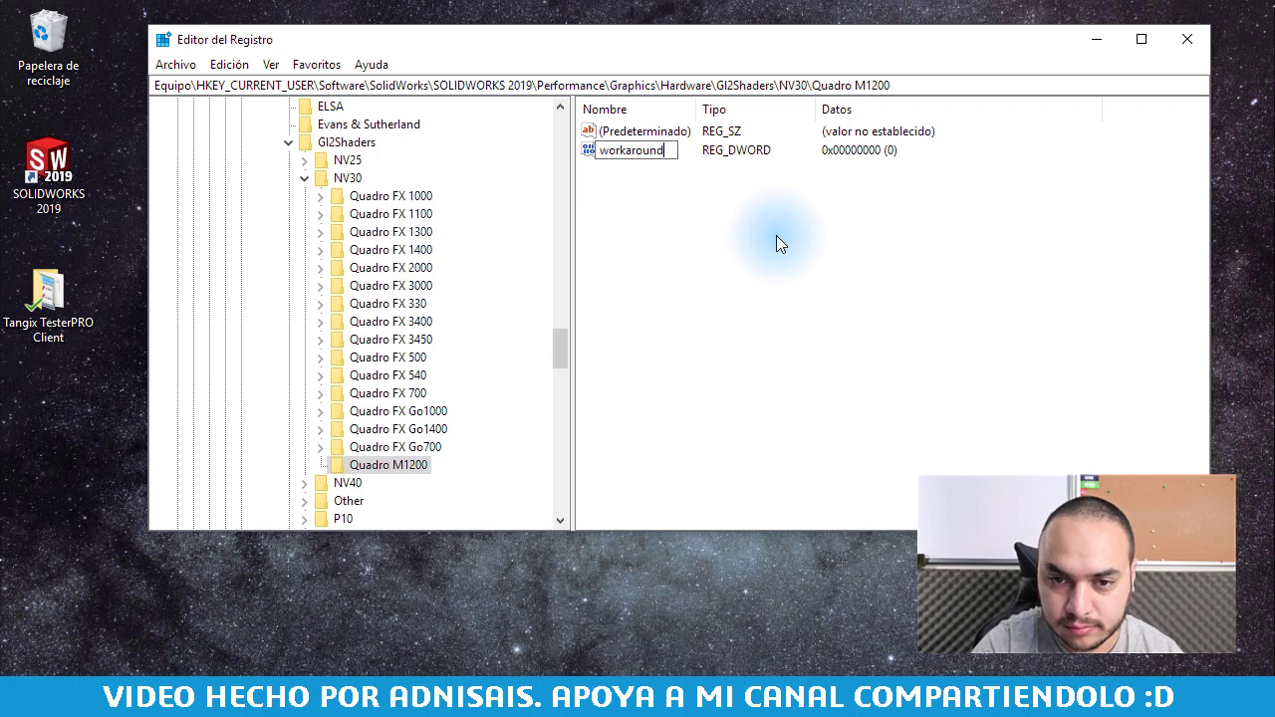
{"action": "type", "text": "s"}
{"action": "key", "text": "Return"}
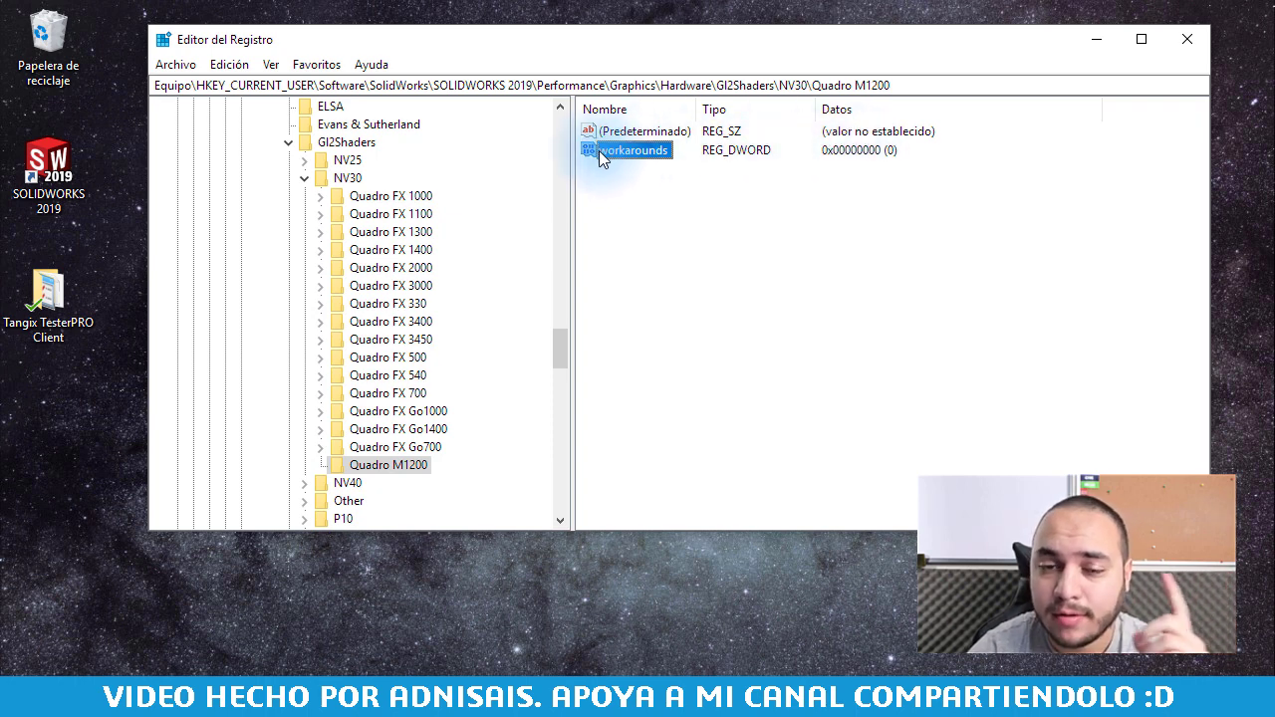
- Check Workarounds for the NV30 Quadro FX 1000, 1300, 1400, 3000, 3400, 540 and Go1000
{"action": "left_click", "coordinate": [384, 196]}
{"action": "left_click", "coordinate": [378, 231]}
{"action": "left_click", "coordinate": [378, 250]}
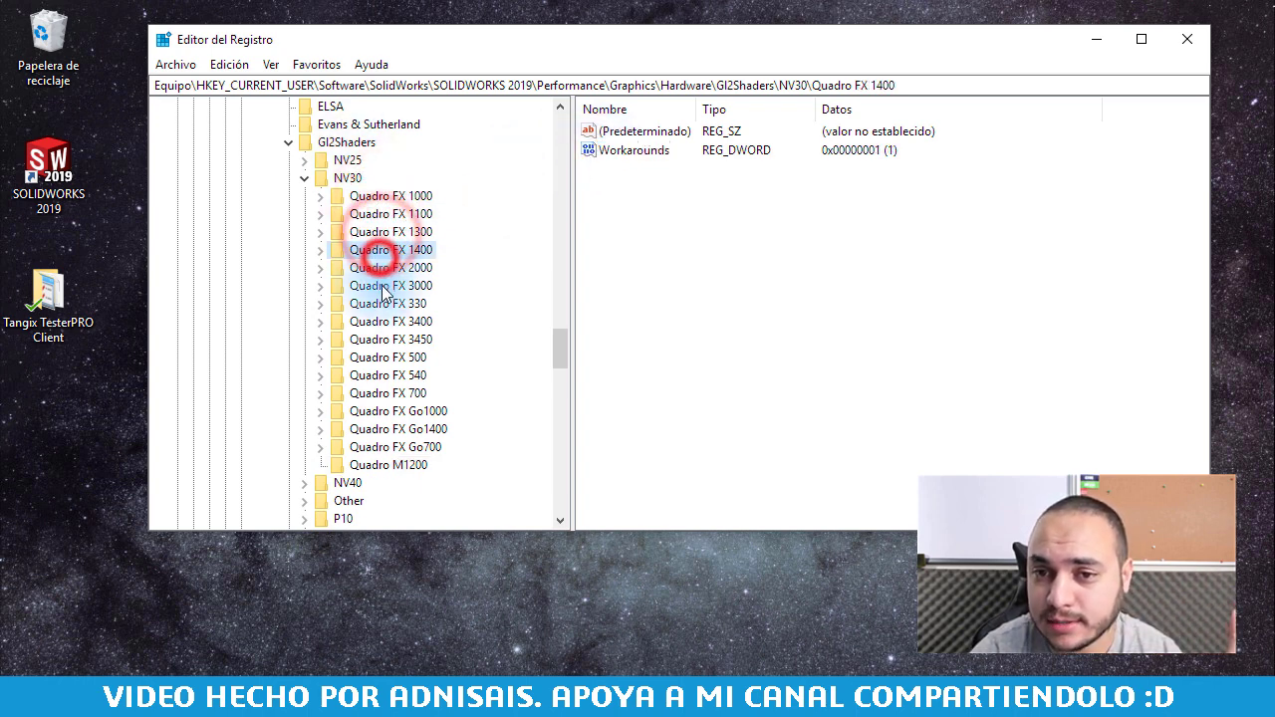
{"action": "left_click", "coordinate": [384, 286]}
{"action": "left_click", "coordinate": [404, 320]}
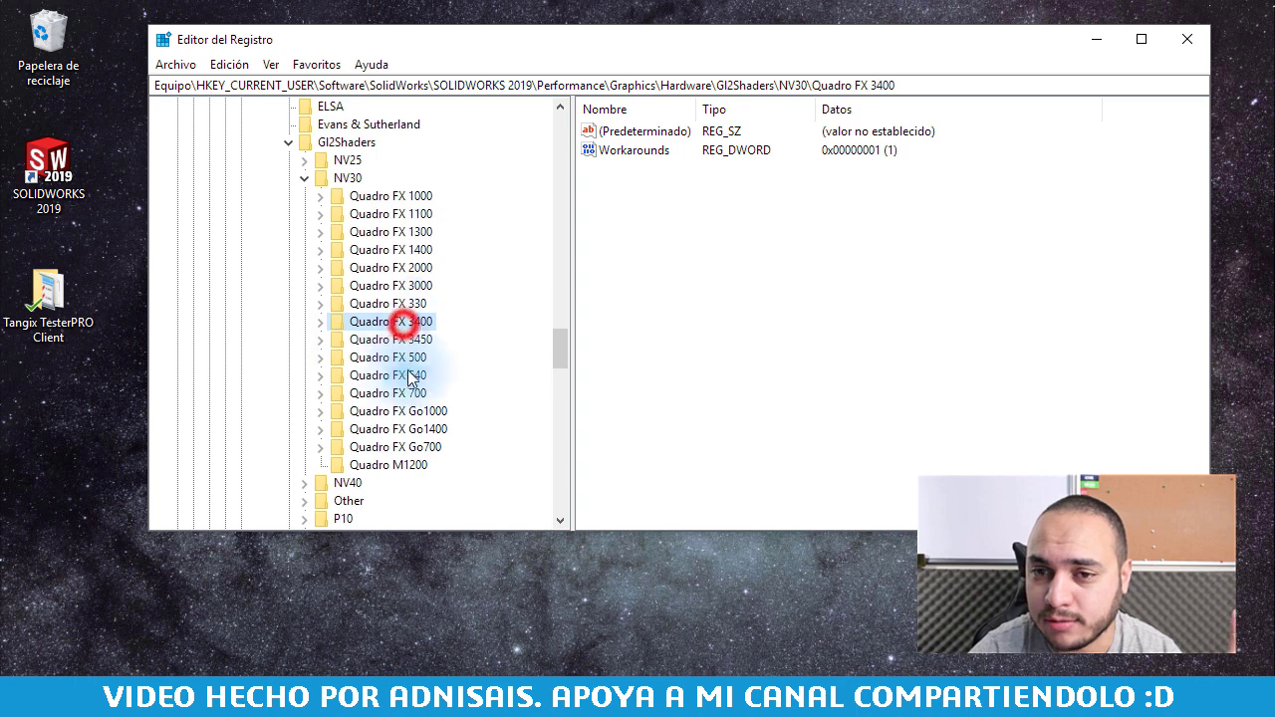
{"action": "left_click", "coordinate": [403, 374]}
{"action": "left_click", "coordinate": [388, 410]}
- Compare Workarounds for NV40 Quadro 2000, 4000, 500, 600, FX, FX 1600, 1800 and 2700
{"action": "left_click", "coordinate": [304, 177]}
{"action": "left_click", "coordinate": [305, 193]}
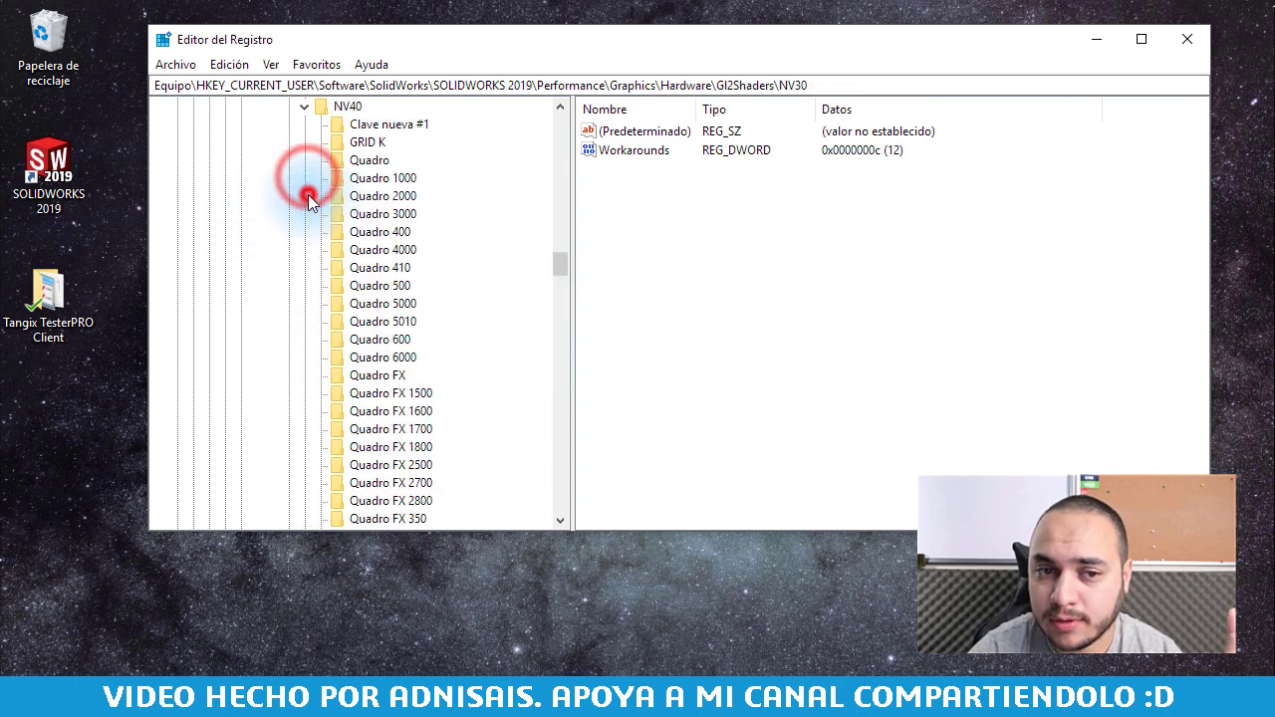
{"action": "left_click", "coordinate": [368, 195]}
{"action": "left_click", "coordinate": [378, 249]}
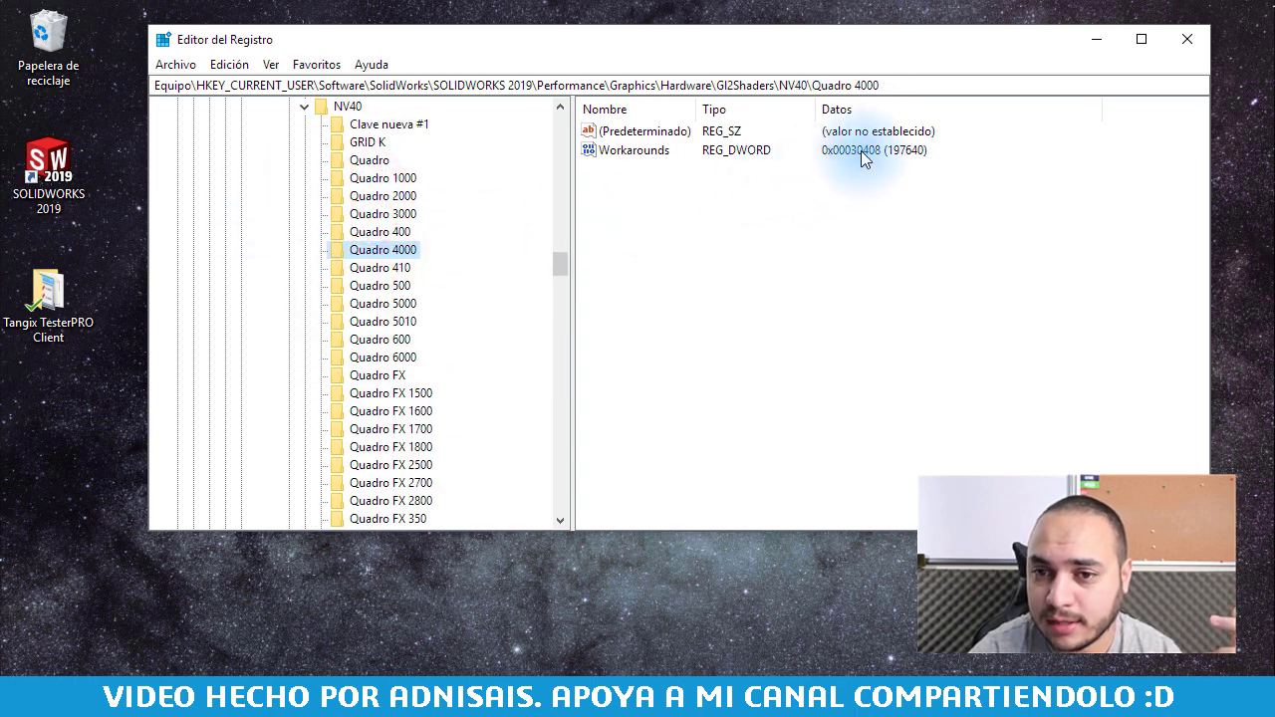
{"action": "left_click", "coordinate": [376, 286]}
{"action": "left_click", "coordinate": [378, 375]}
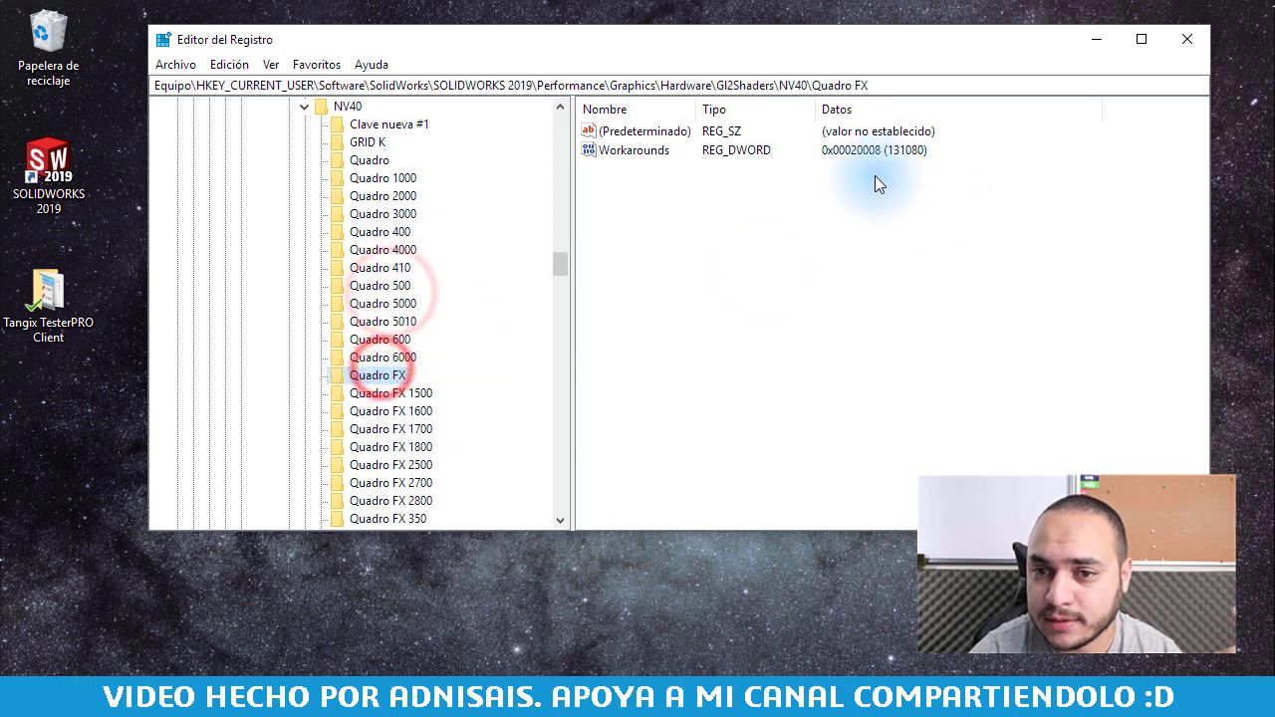
{"action": "left_click", "coordinate": [405, 412]}
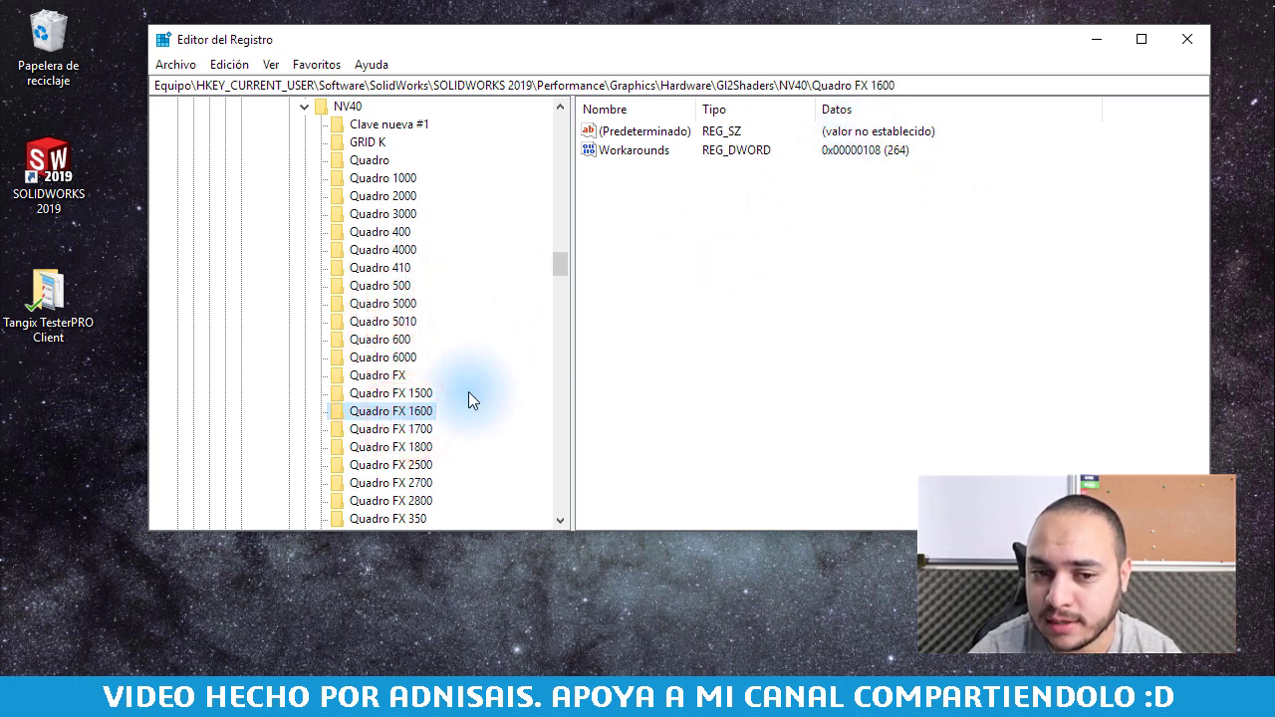
{"action": "left_click", "coordinate": [428, 447]}
{"action": "left_click", "coordinate": [386, 483]}
{"action": "left_click", "coordinate": [393, 338]}
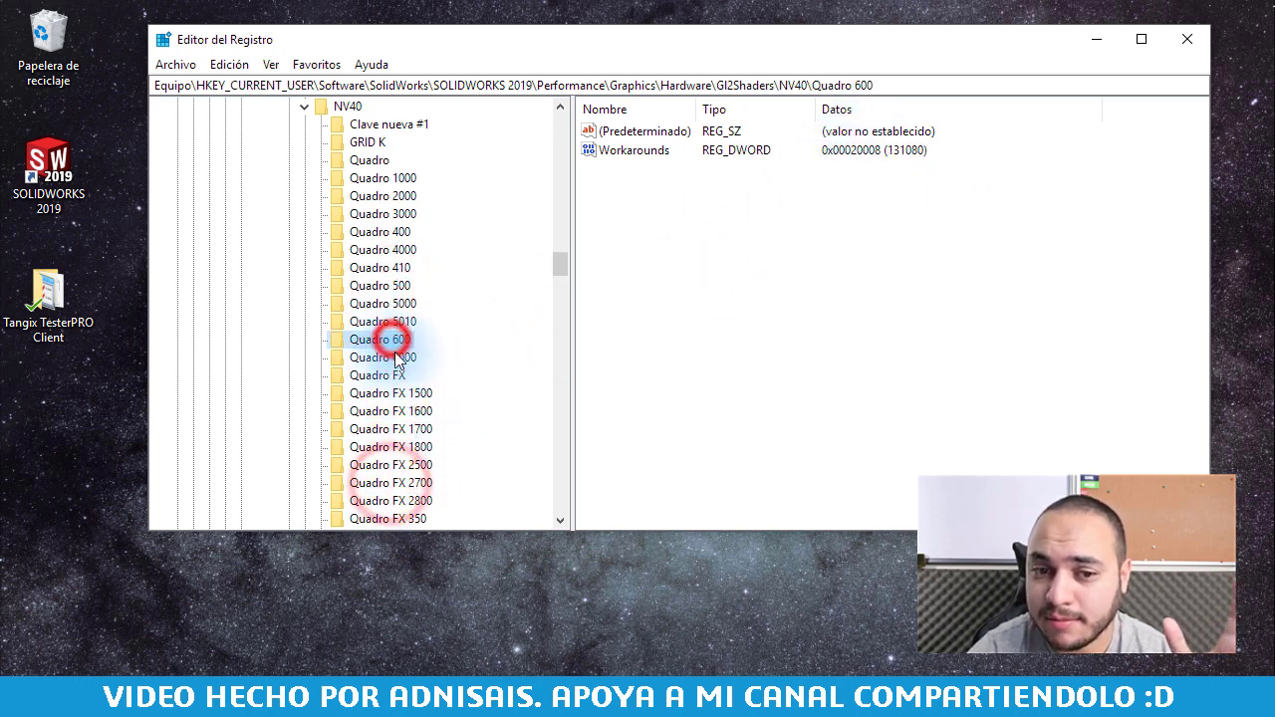
- Check Workarounds for the remaining NV40 cards: Quadro FX 2800, 3500, 360, 370, 2500 and 3700
{"action": "scroll", "coordinate": [397, 310], "scroll_direction": "down", "scroll_amount": 2}
{"action": "scroll", "coordinate": [398, 318], "scroll_direction": "down", "scroll_amount": 1}
{"action": "left_click", "coordinate": [398, 337]}
{"action": "left_click", "coordinate": [393, 373]}
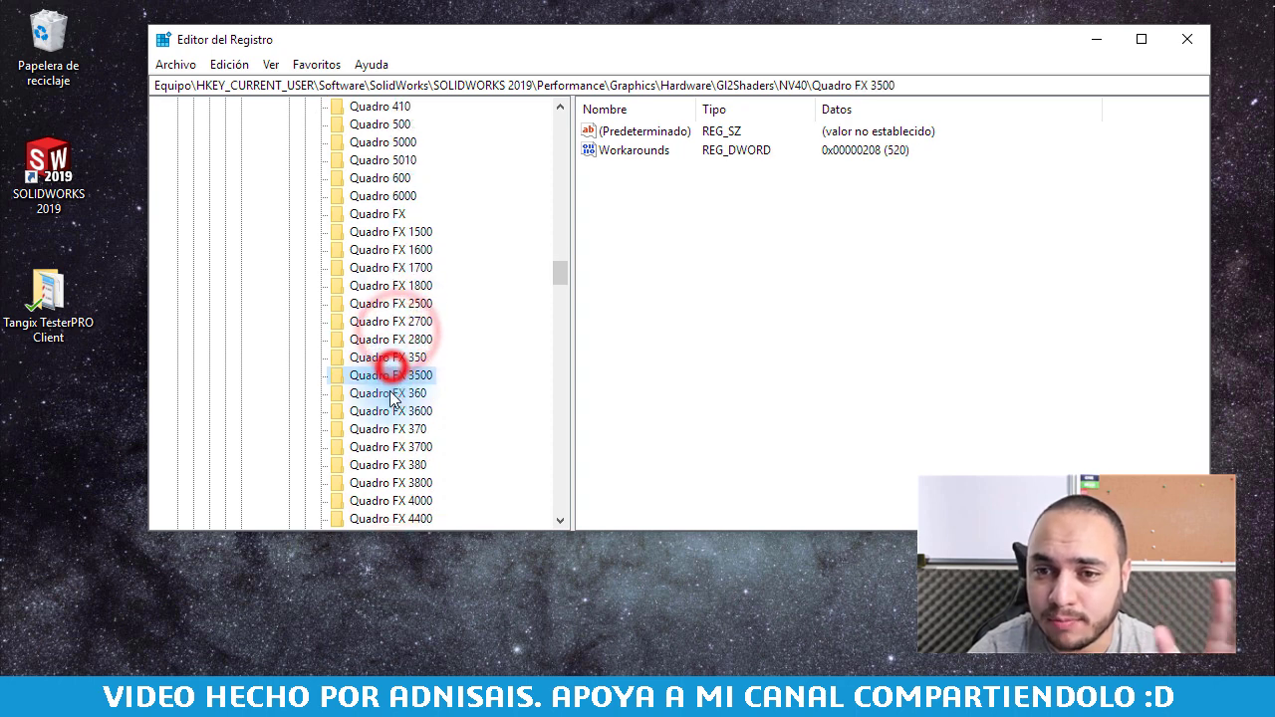
{"action": "left_click", "coordinate": [391, 393]}
{"action": "left_click", "coordinate": [394, 428]}
{"action": "left_click", "coordinate": [391, 303]}
{"action": "scroll", "coordinate": [390, 408], "scroll_direction": "down", "scroll_amount": 2}
{"action": "left_click", "coordinate": [387, 285]}
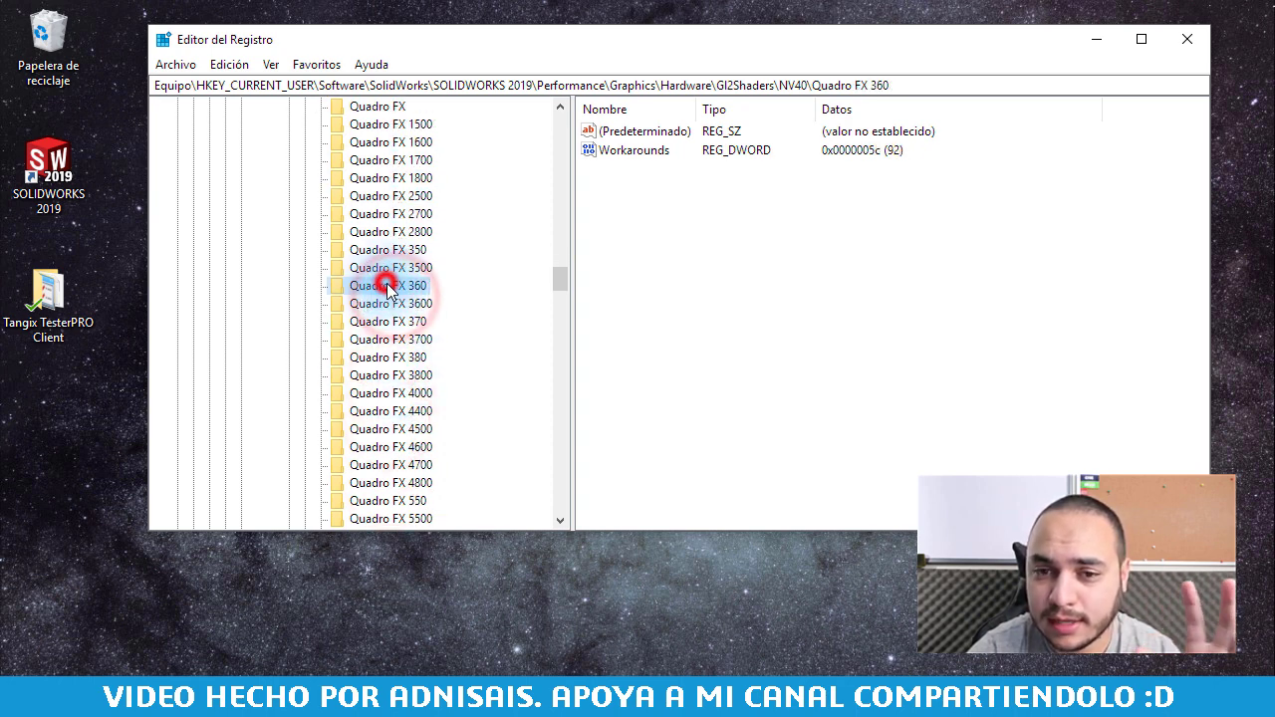
{"action": "left_click", "coordinate": [384, 339]}
{"action": "scroll", "coordinate": [393, 289], "scroll_direction": "up", "scroll_amount": 6}
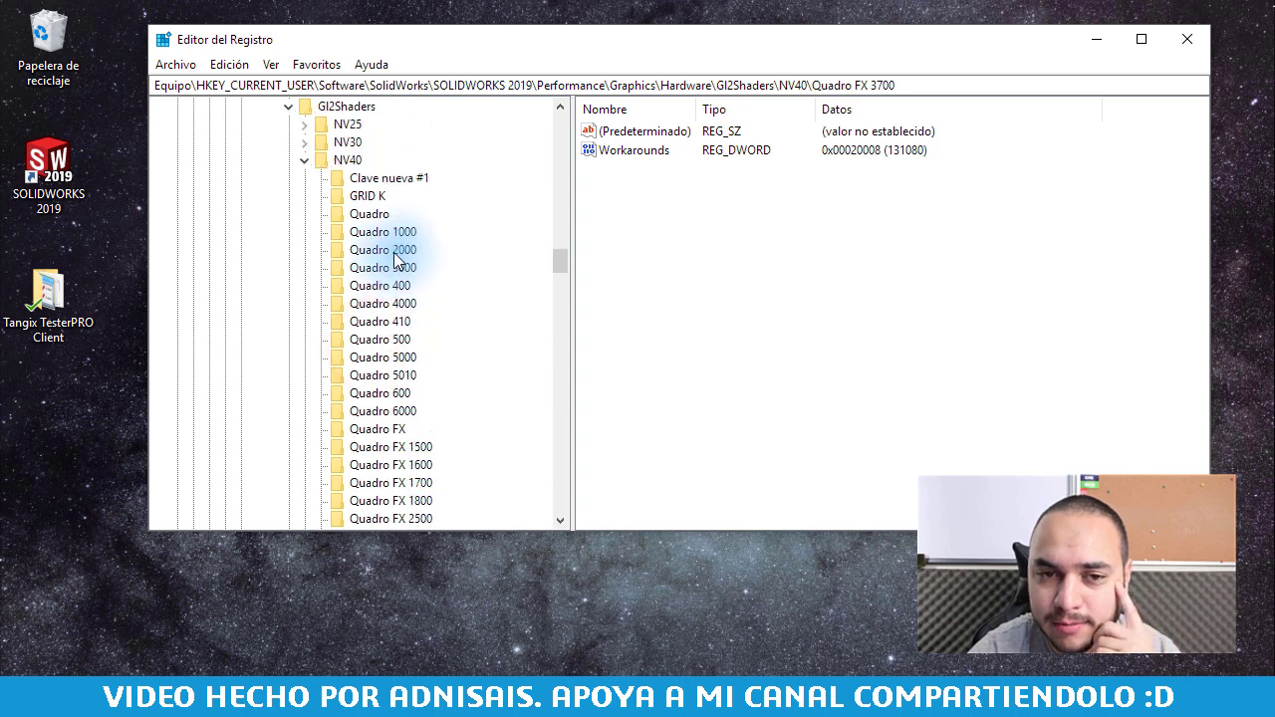
{"action": "scroll", "coordinate": [299, 230], "scroll_direction": "up", "scroll_amount": 1}
- Check Workarounds for the Intel HD Graphics P, P530 and Iris Pro Graphics P keys under Other
{"action": "left_click", "coordinate": [304, 213]}
{"action": "left_click", "coordinate": [305, 231]}
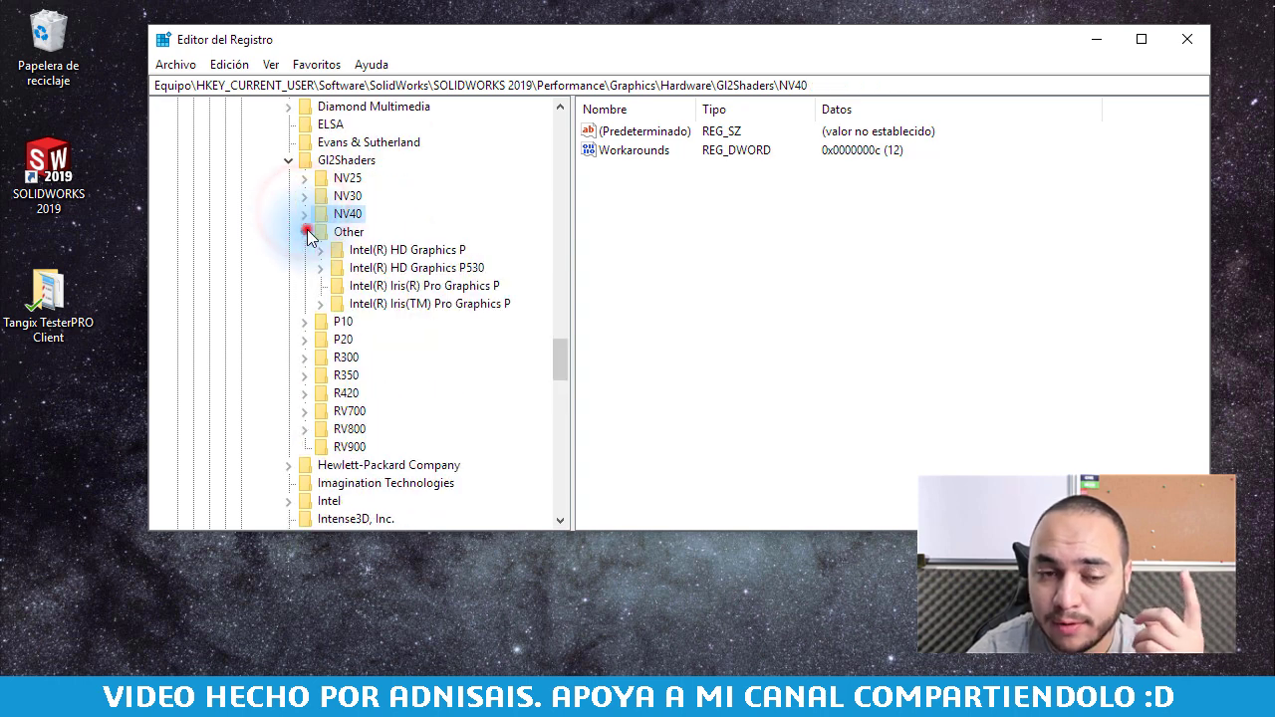
{"action": "left_click", "coordinate": [411, 251]}
{"action": "left_click", "coordinate": [456, 267]}
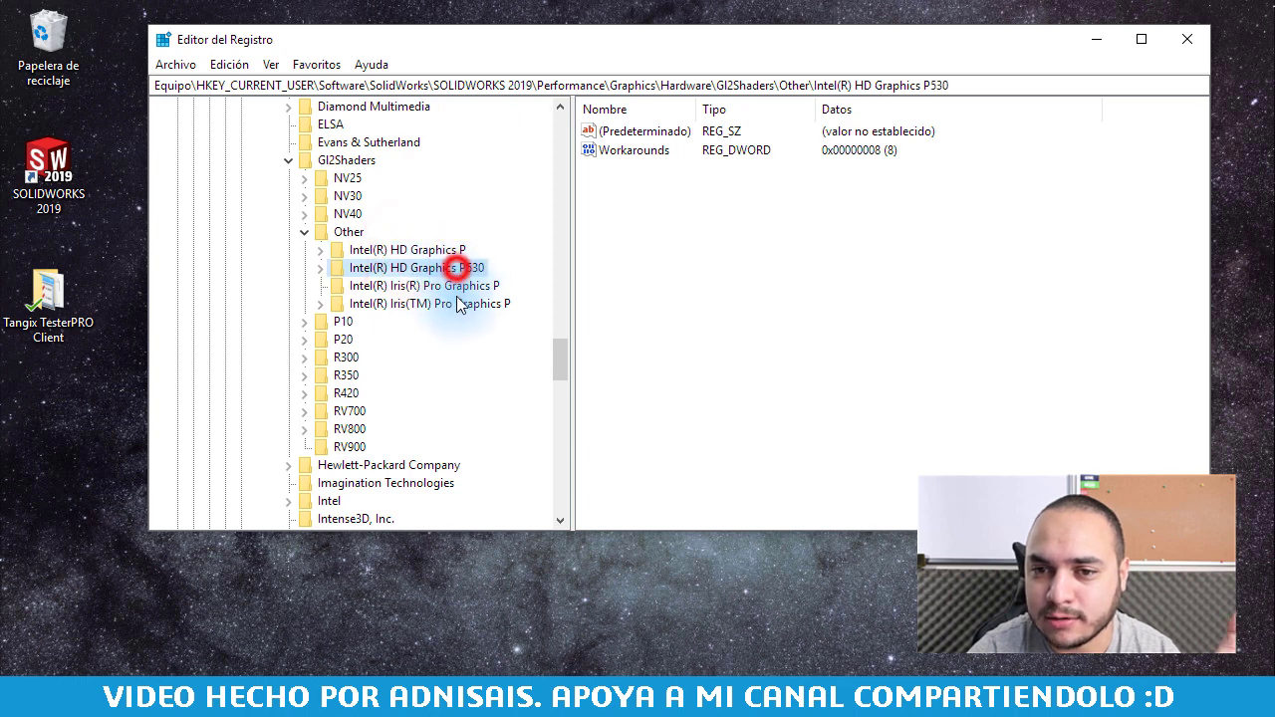
{"action": "left_click", "coordinate": [459, 304]}
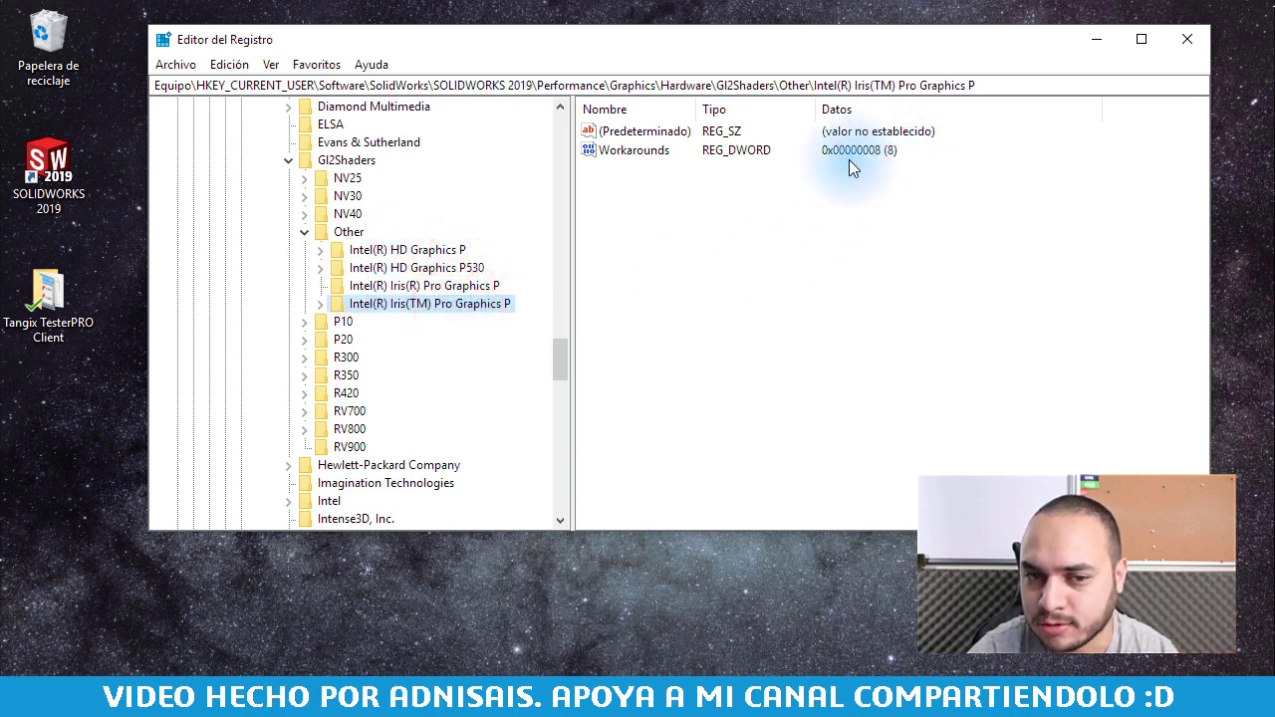
- Check Workarounds for R350 FIRE GL T2/T2e, X2, V3100 and R300 Fire GL Z1, X1
{"action": "left_click", "coordinate": [304, 375]}
{"action": "left_click", "coordinate": [383, 411]}
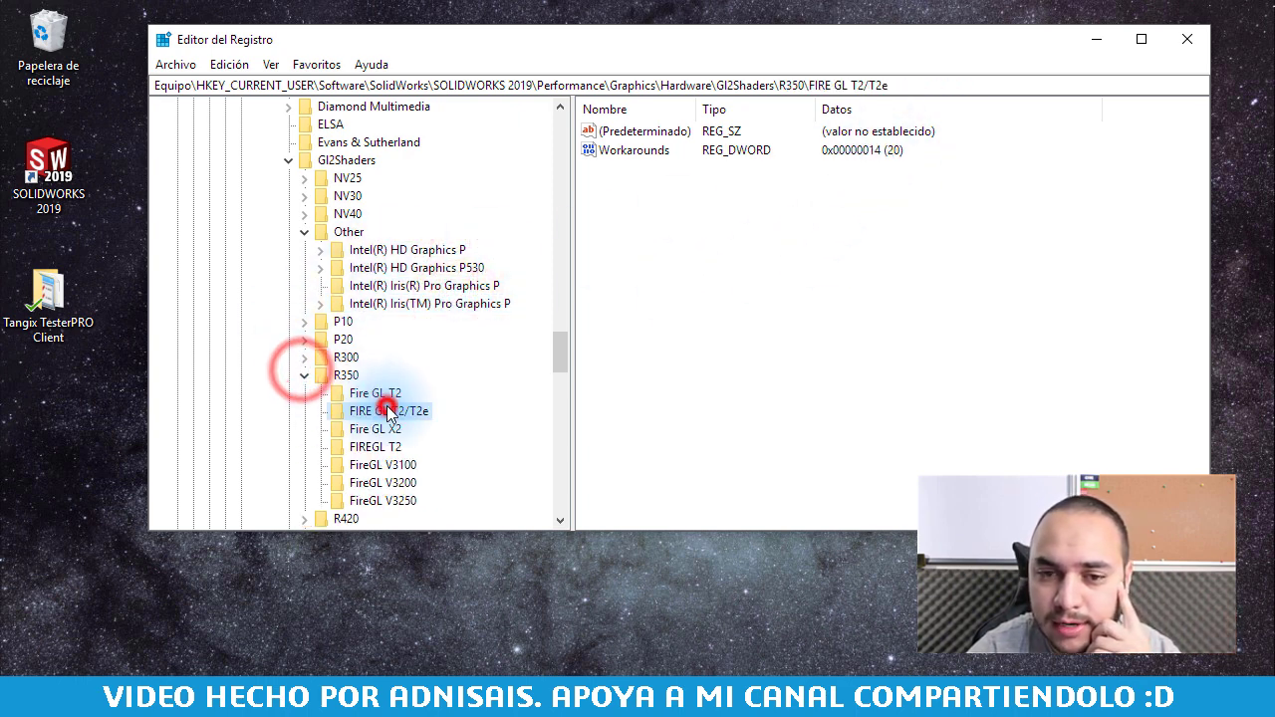
{"action": "left_click", "coordinate": [376, 428]}
{"action": "left_click", "coordinate": [381, 465]}
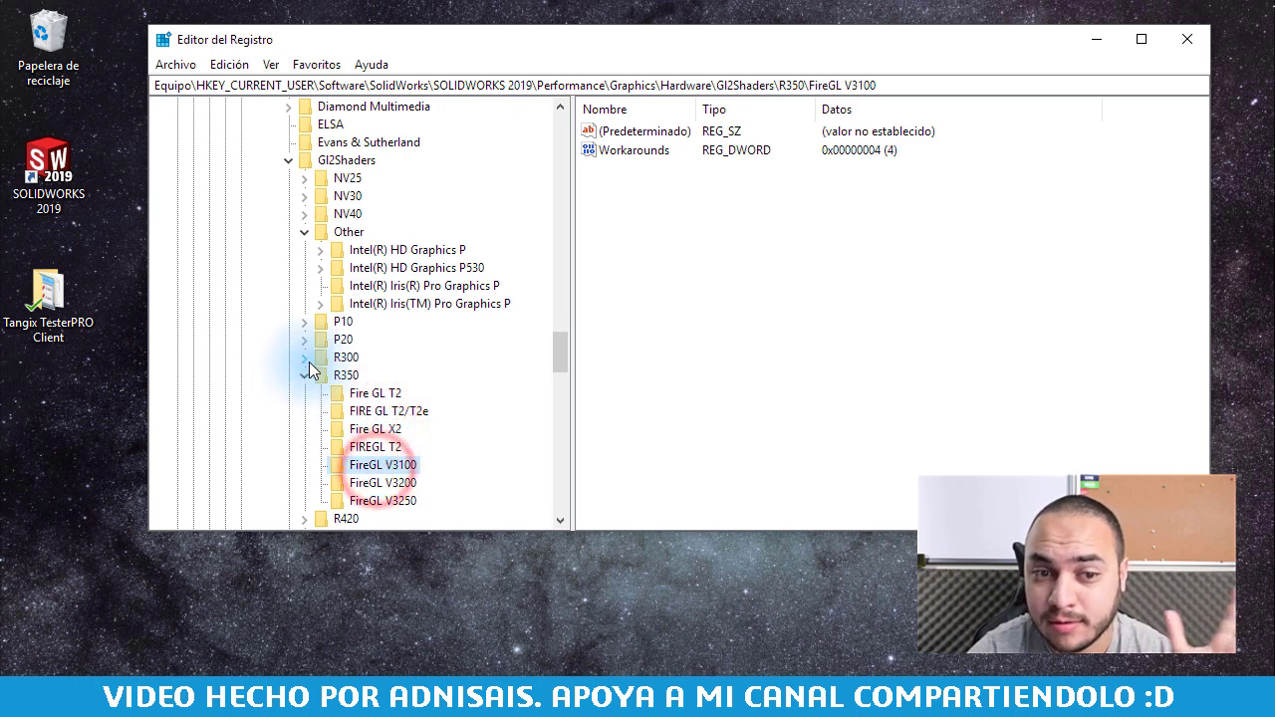
{"action": "left_click", "coordinate": [304, 356]}
{"action": "left_click", "coordinate": [368, 393]}
{"action": "left_click", "coordinate": [364, 376]}
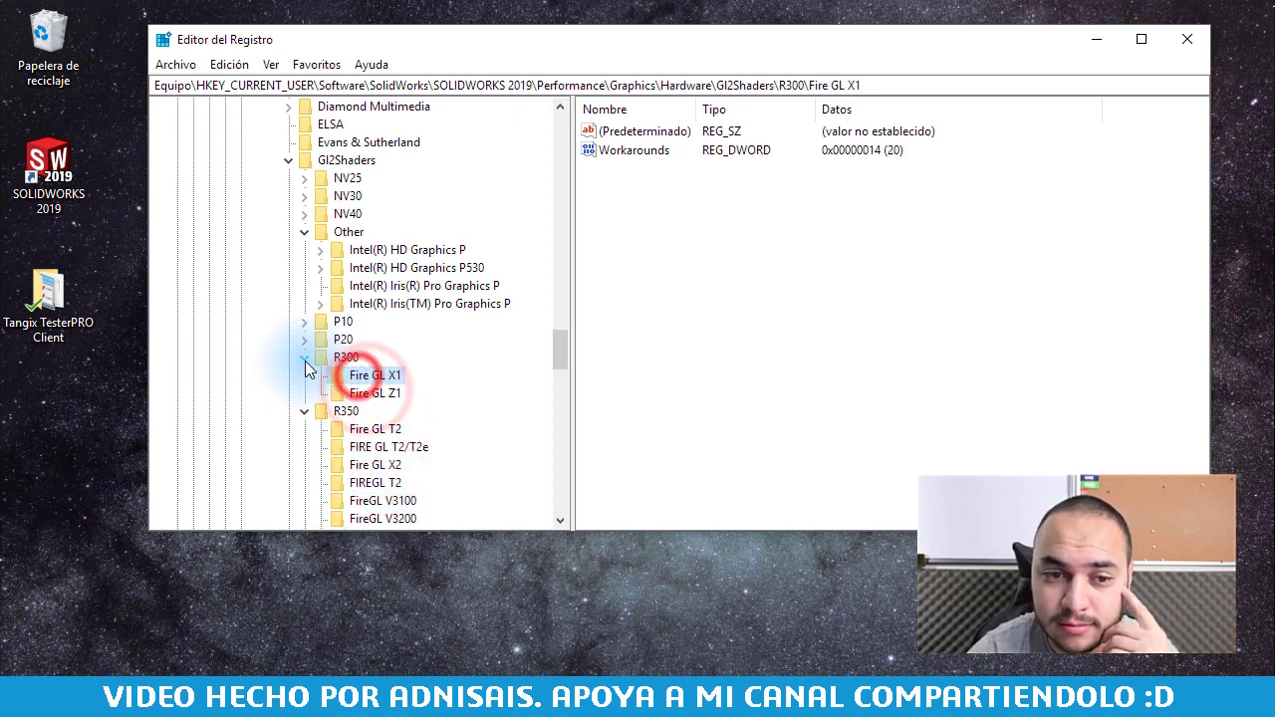
{"action": "left_click", "coordinate": [303, 357]}
{"action": "left_click", "coordinate": [304, 375]}
- Check FirePro V, R, S and W Workarounds under RV700/RV800, then select NV30\Quadro M1200
{"action": "left_click", "coordinate": [304, 410]}
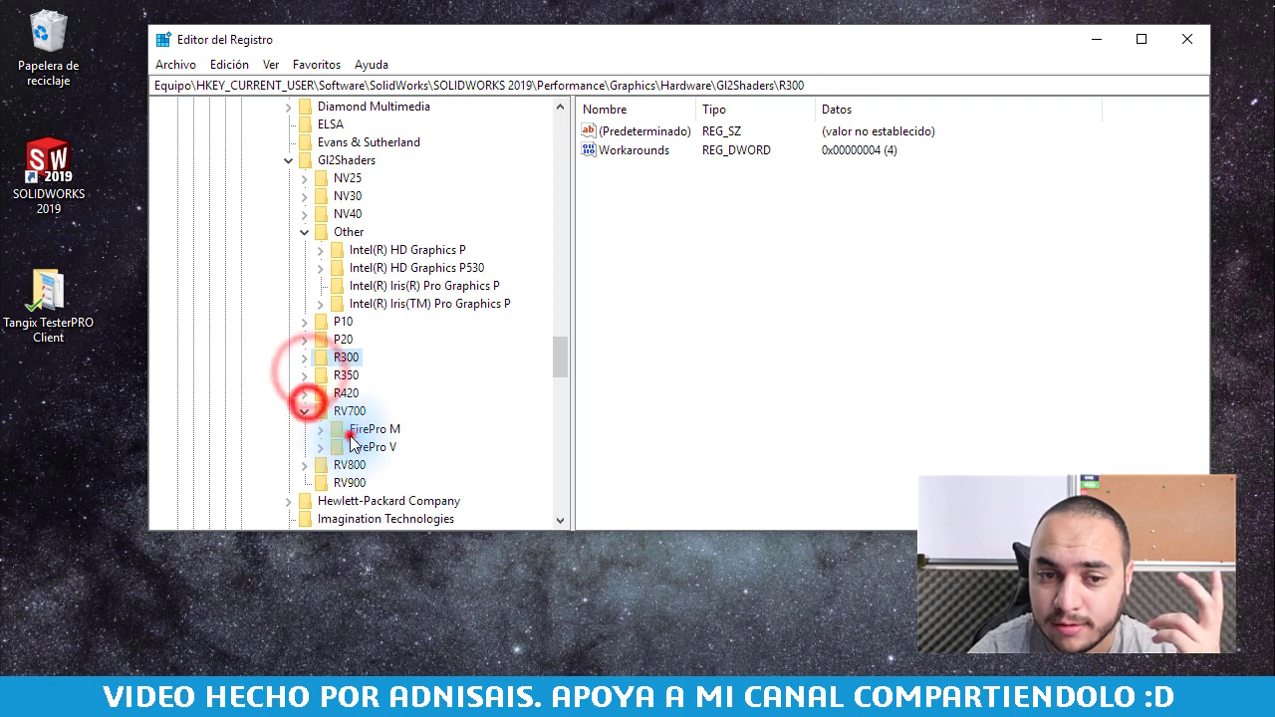
{"action": "left_click", "coordinate": [371, 446]}
{"action": "left_click", "coordinate": [304, 464]}
{"action": "left_click", "coordinate": [372, 447]}
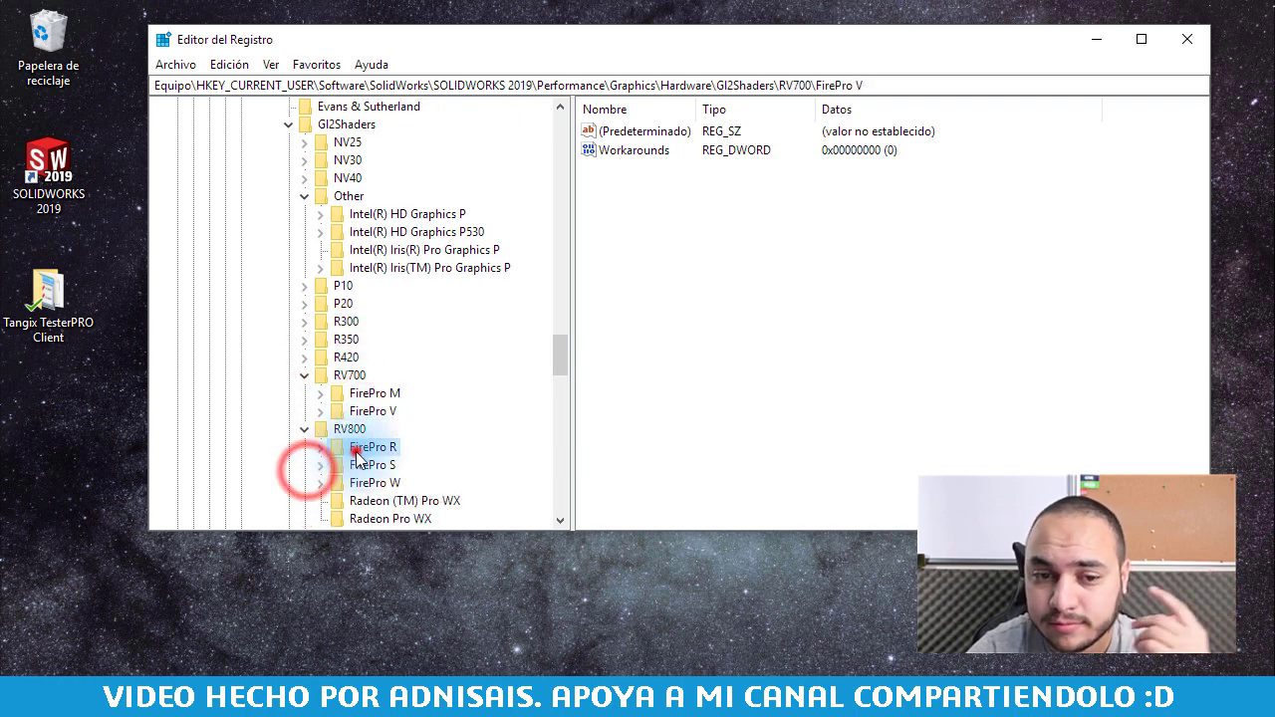
{"action": "left_click", "coordinate": [371, 464]}
{"action": "left_click", "coordinate": [374, 482]}
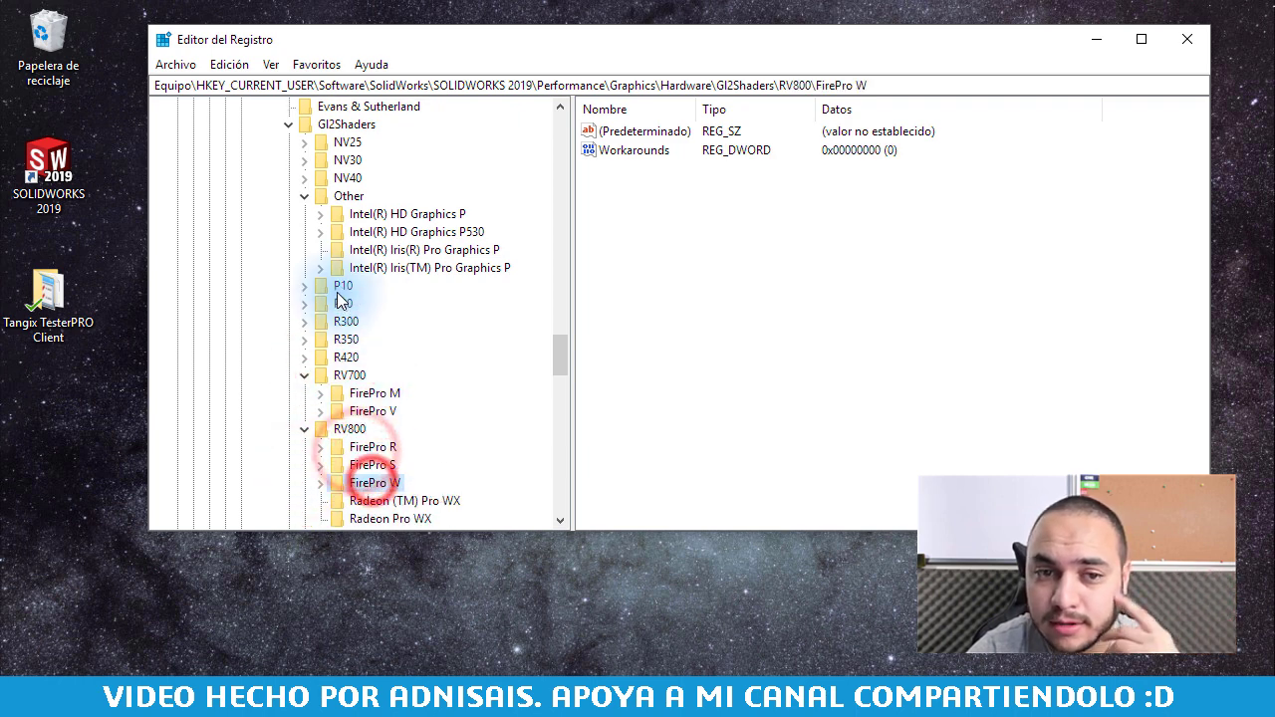
{"action": "left_click", "coordinate": [304, 159]}
{"action": "left_click", "coordinate": [383, 446]}
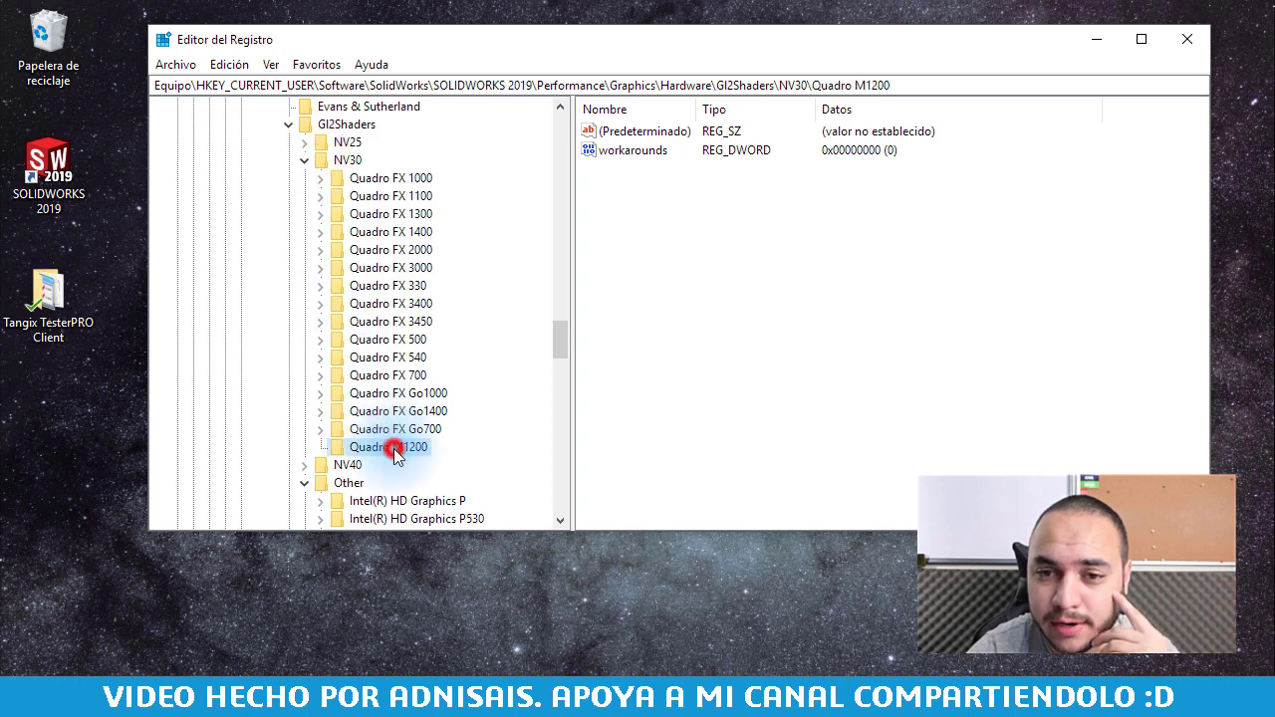
- Change the Quadro M1200 workarounds DWORD to hexadecimal 30408
{"action": "double_click", "coordinate": [632, 150]}
{"action": "type", "text": "30408"}
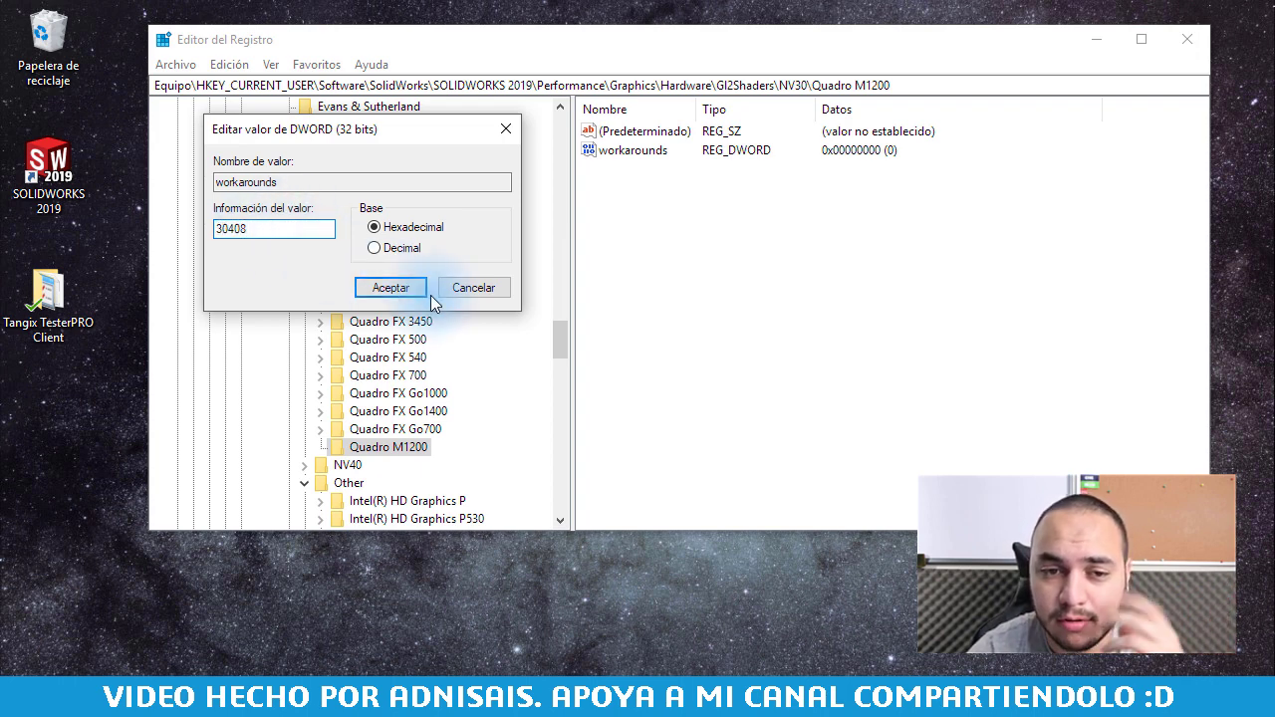
{"action": "left_click", "coordinate": [379, 287]}
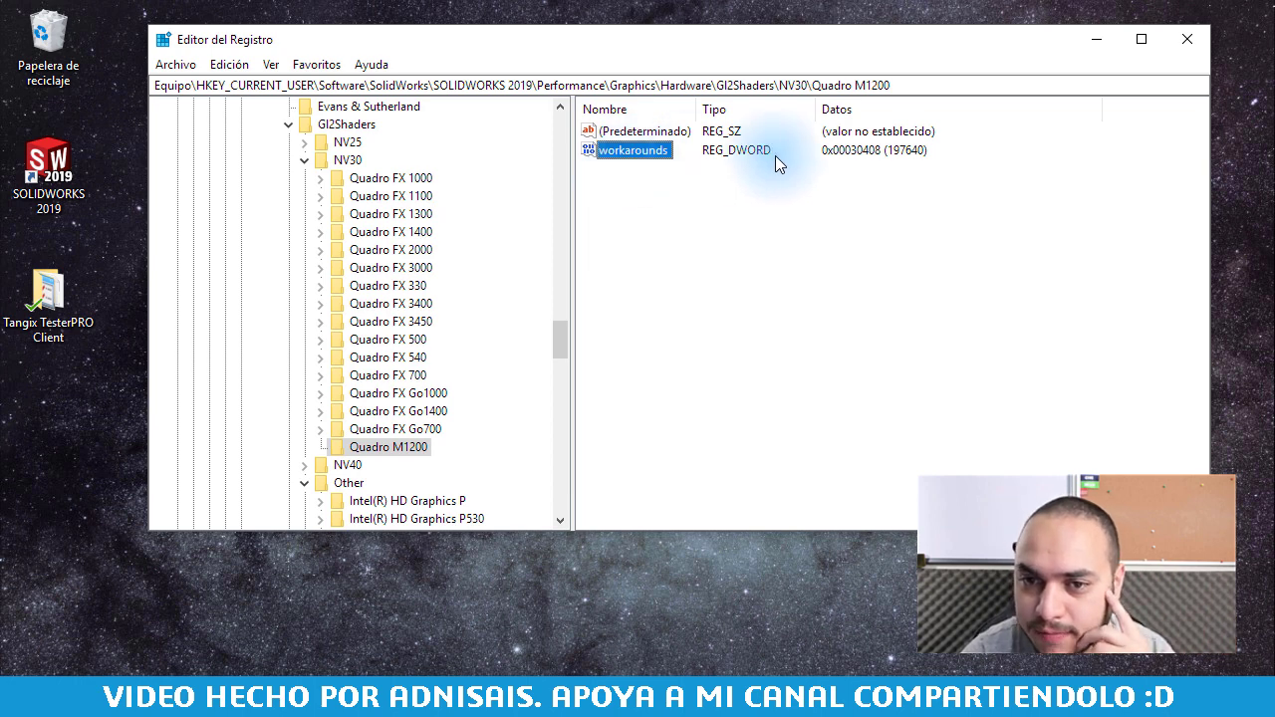
- Launch SOLIDWORKS 2019 from its desktop icon
{"action": "double_click", "coordinate": [48, 170]}
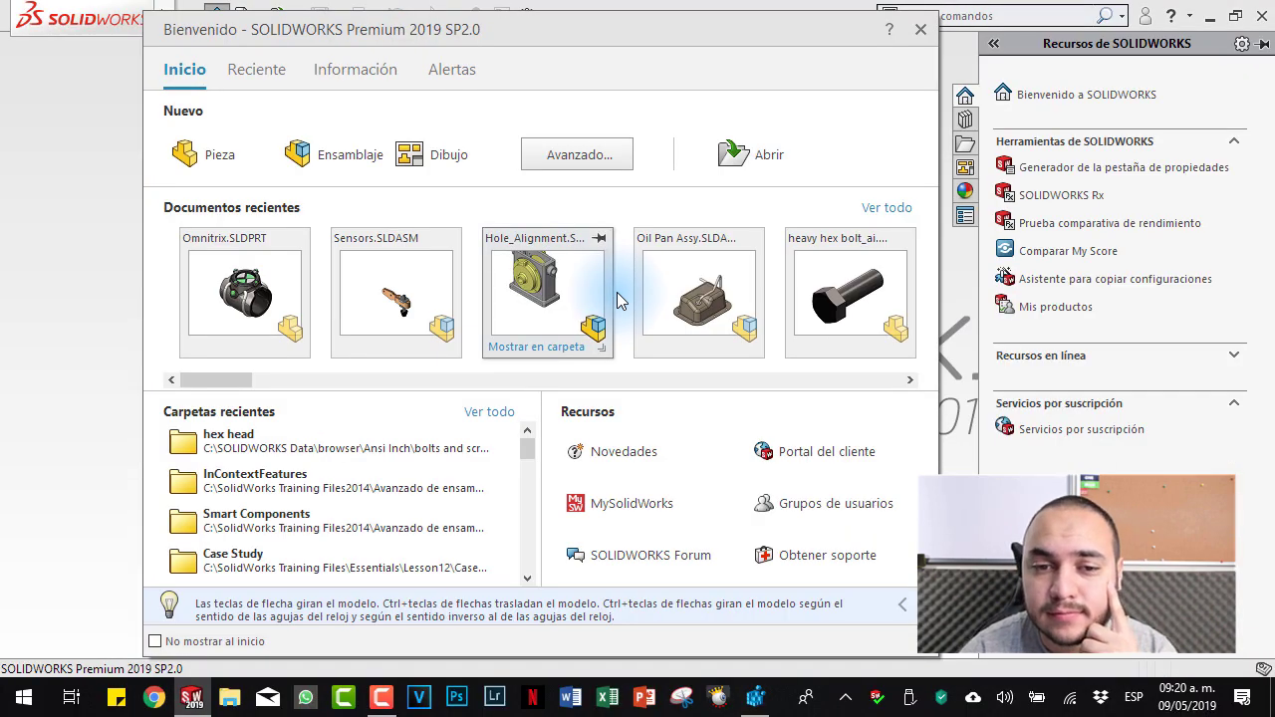
- Open Omnitrix.SLDPRT from recent documents and show the View Settings display options
{"action": "left_click", "coordinate": [257, 254]}
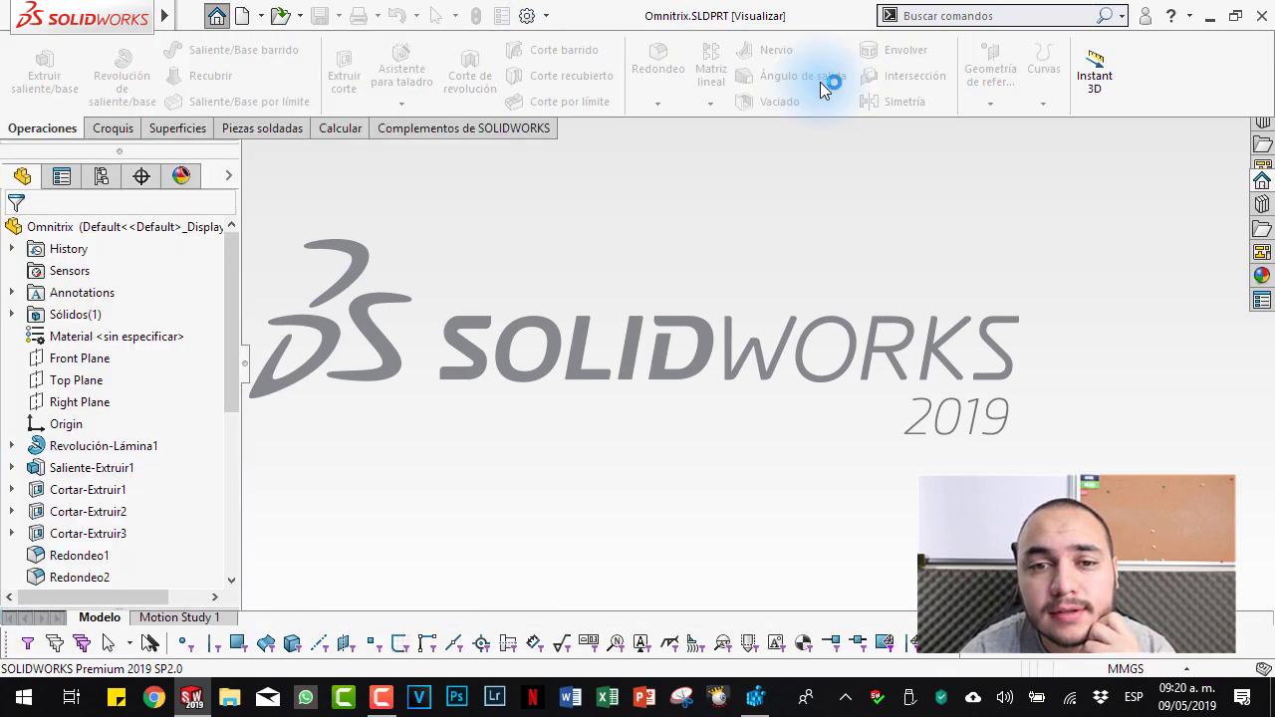
{"action": "left_click", "coordinate": [901, 133]}
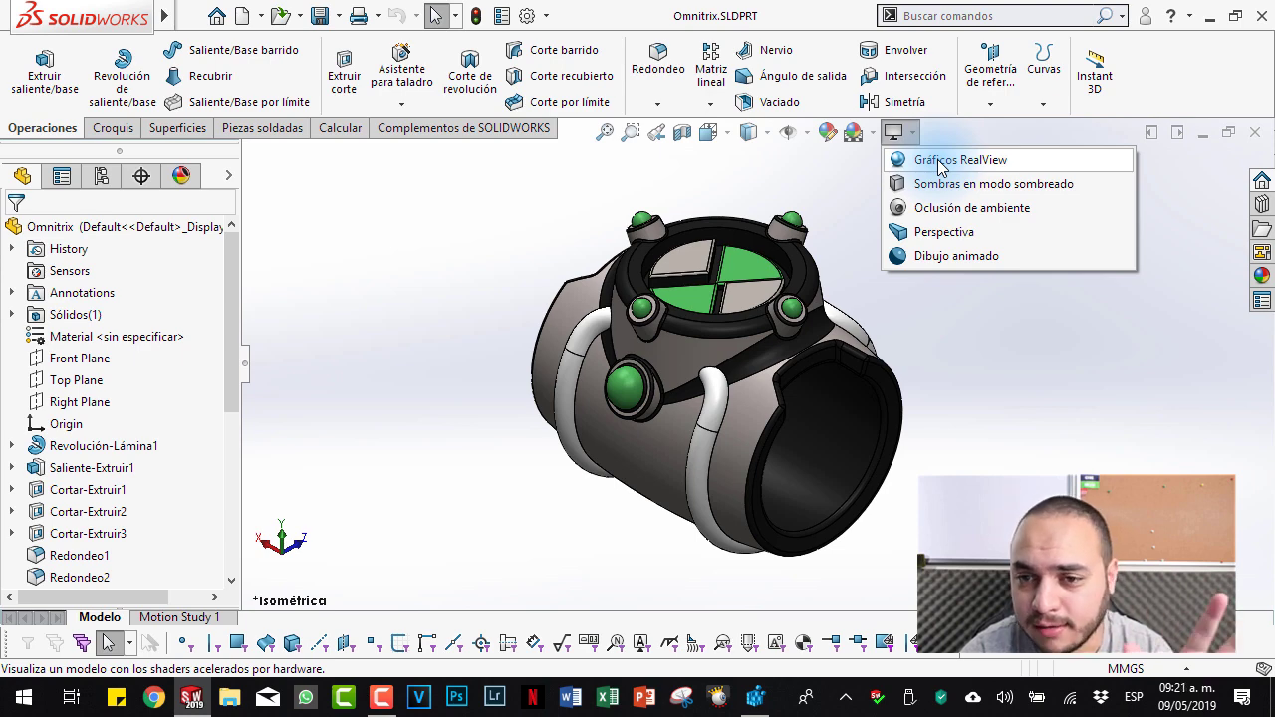
- Enable Gráficos RealView and orbit the watch to inspect reflections on its body and ring opening
{"action": "left_click", "coordinate": [941, 162]}
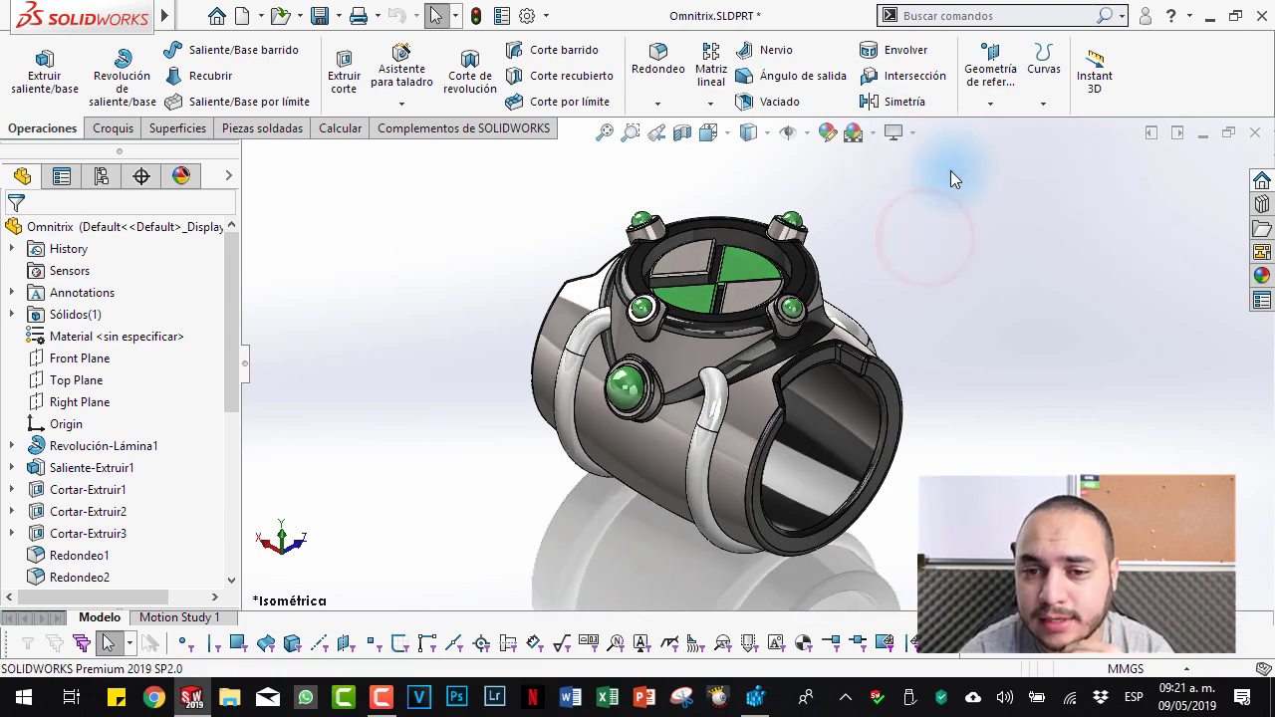
{"action": "mouse_move", "coordinate": [734, 365]}
{"action": "middle_mouse_down"}
{"action": "mouse_move", "coordinate": [705, 378]}
{"action": "mouse_move", "coordinate": [730, 404]}
{"action": "middle_mouse_up"}
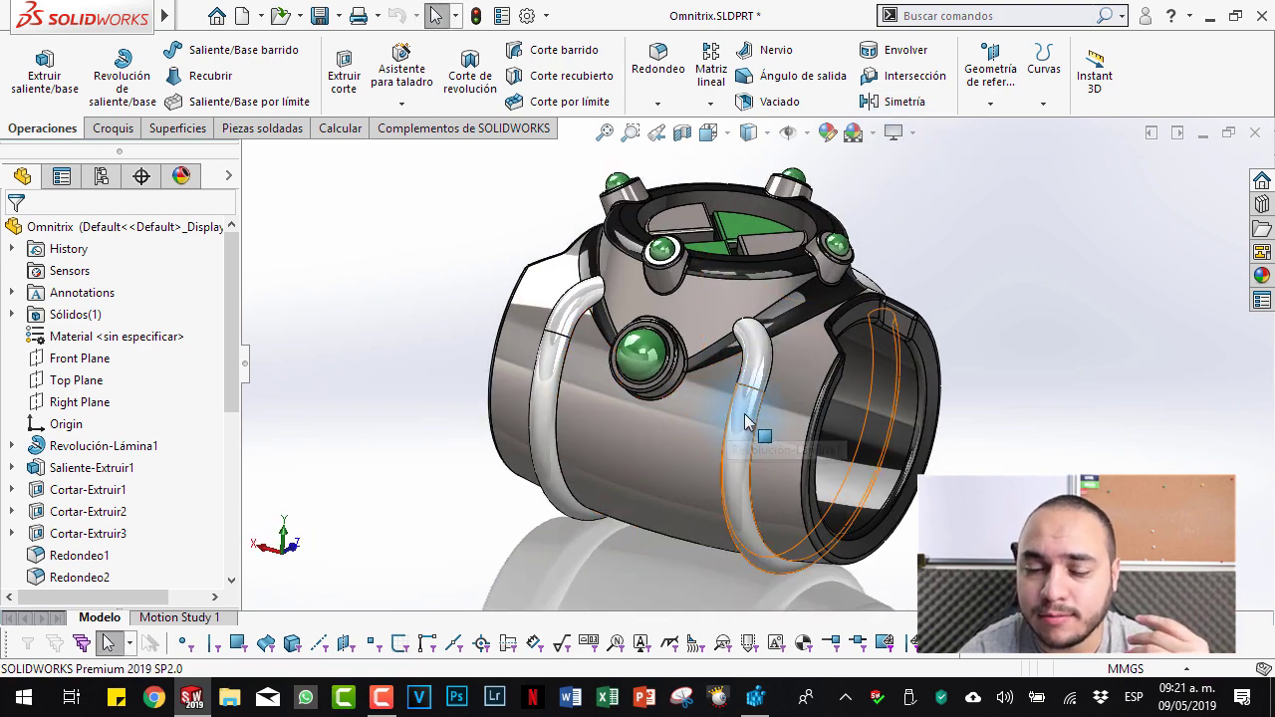
{"action": "middle_click_drag", "start_coordinate": [796, 394], "coordinate": [724, 303]}
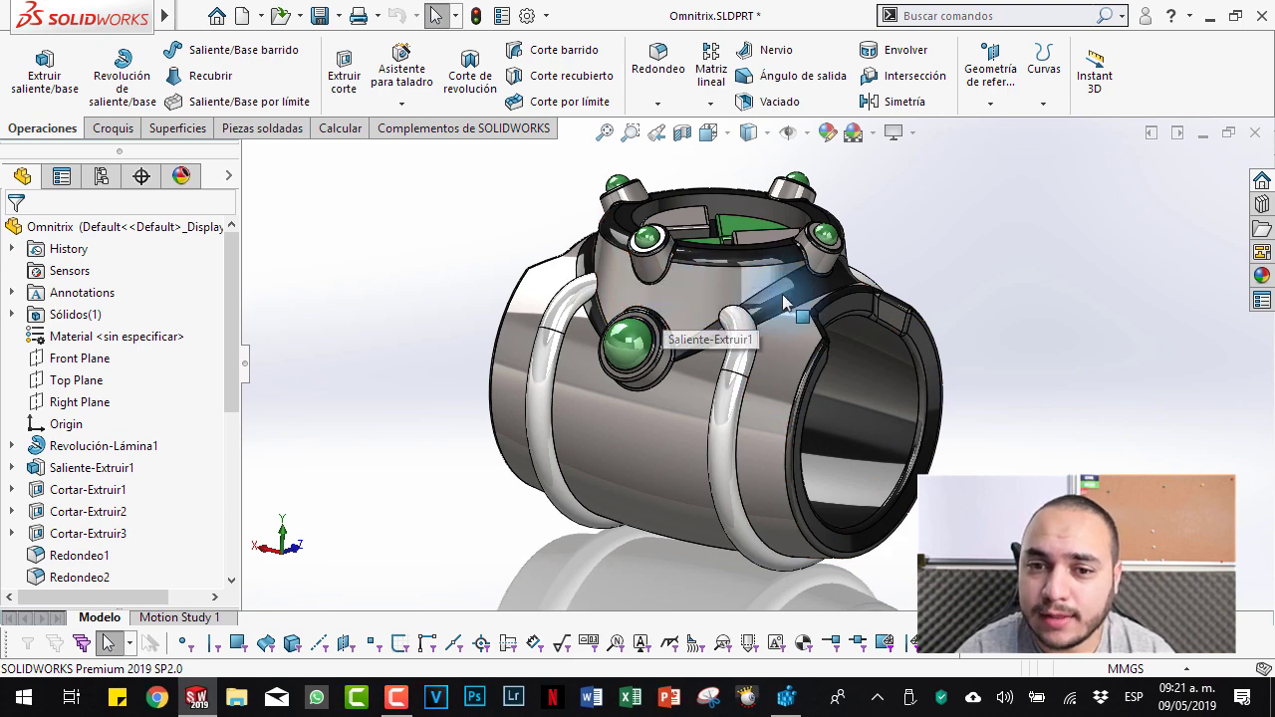
{"action": "middle_click_drag", "start_coordinate": [724, 302], "coordinate": [682, 279]}
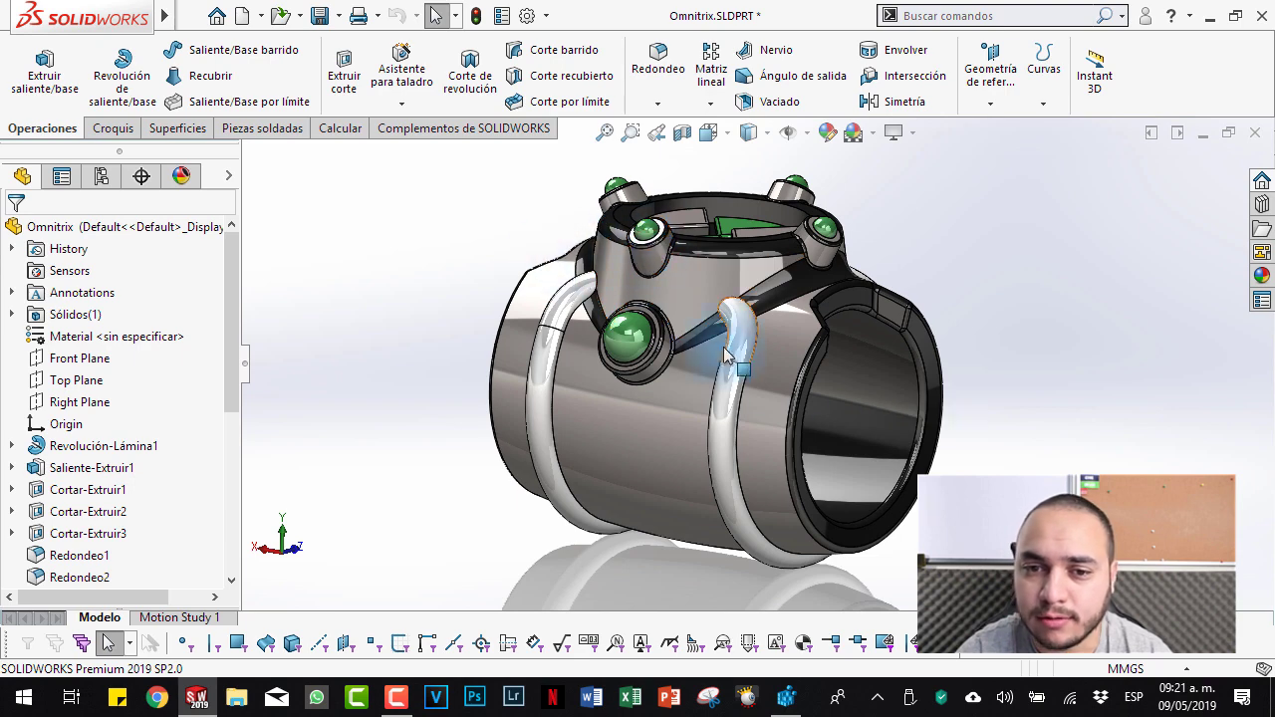
{"action": "middle_click_drag", "start_coordinate": [702, 428], "coordinate": [784, 536]}
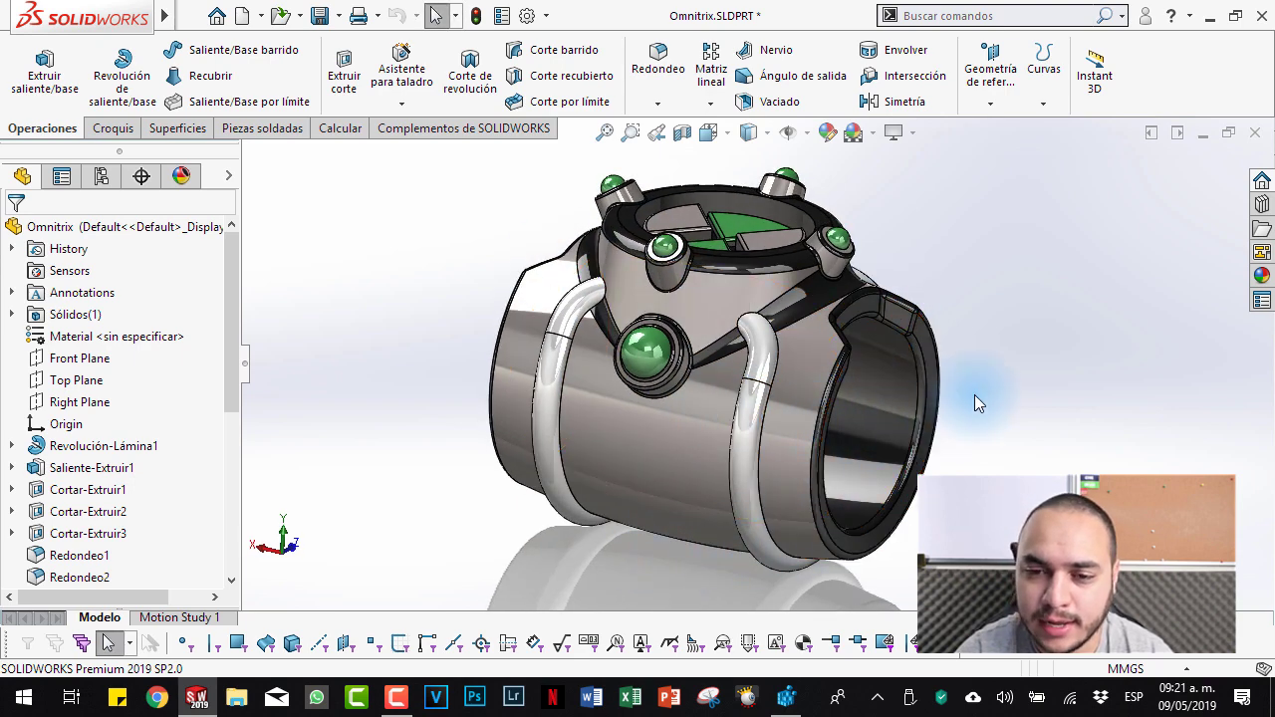
{"action": "middle_click_drag", "start_coordinate": [937, 364], "coordinate": [853, 235]}
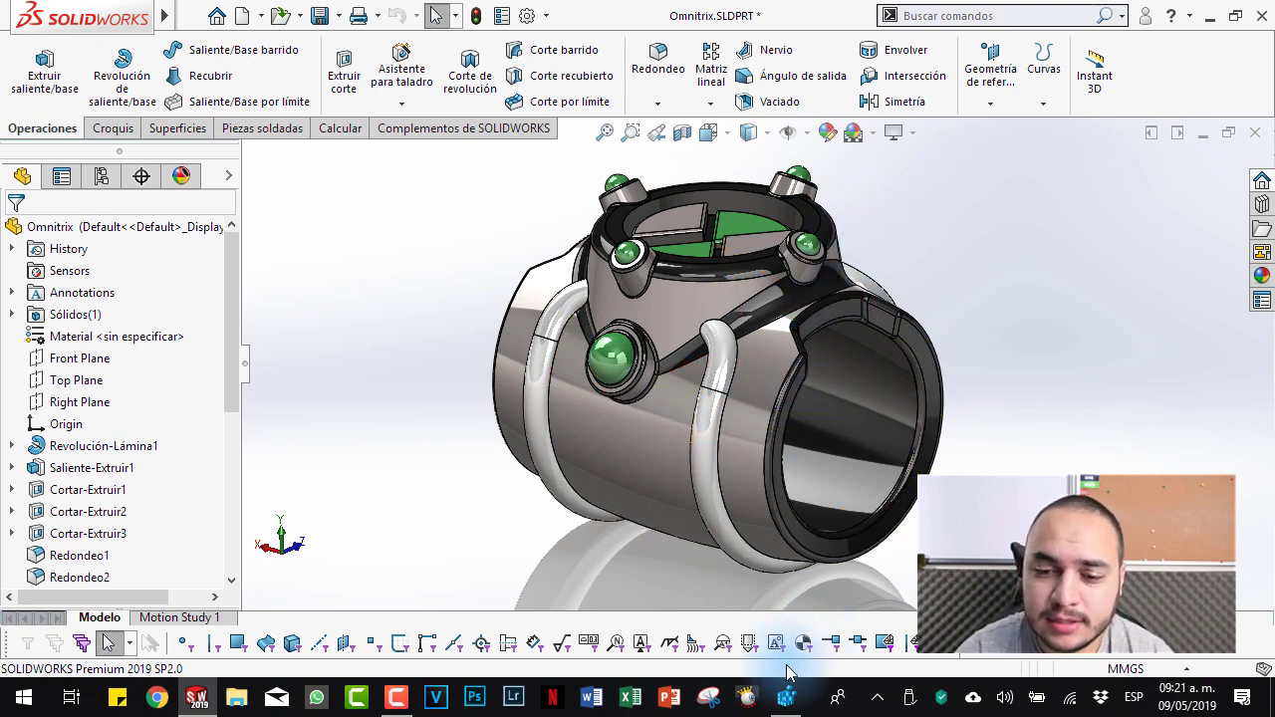
- Bring Registry Editor forward and select the Quadro M1200 workarounds value 0x00030408
{"action": "left_click", "coordinate": [791, 697]}
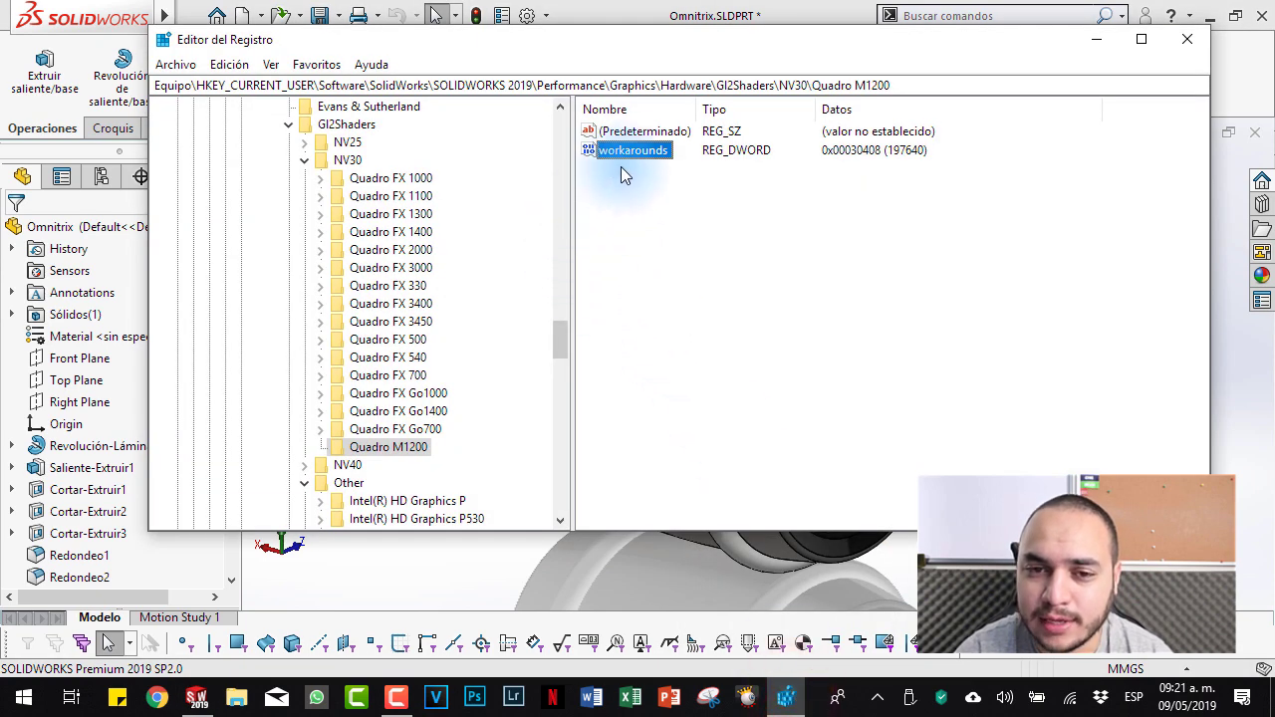
{"action": "left_click", "coordinate": [650, 150]}
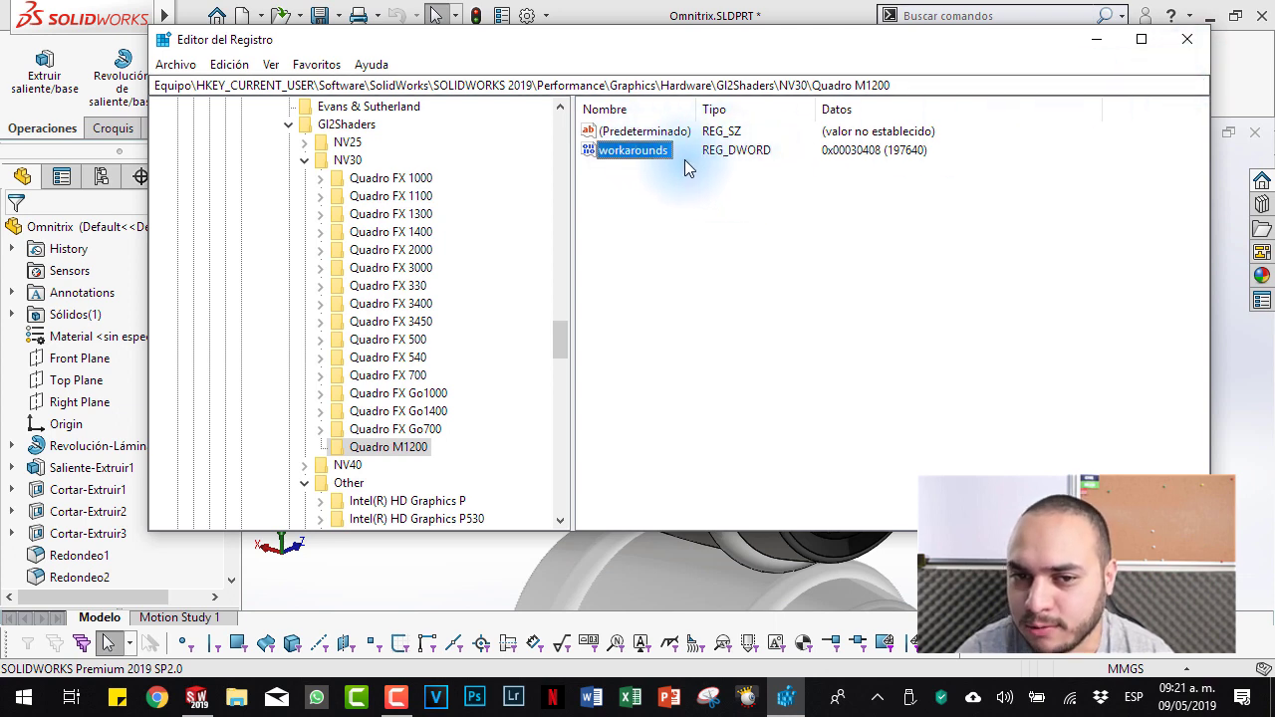